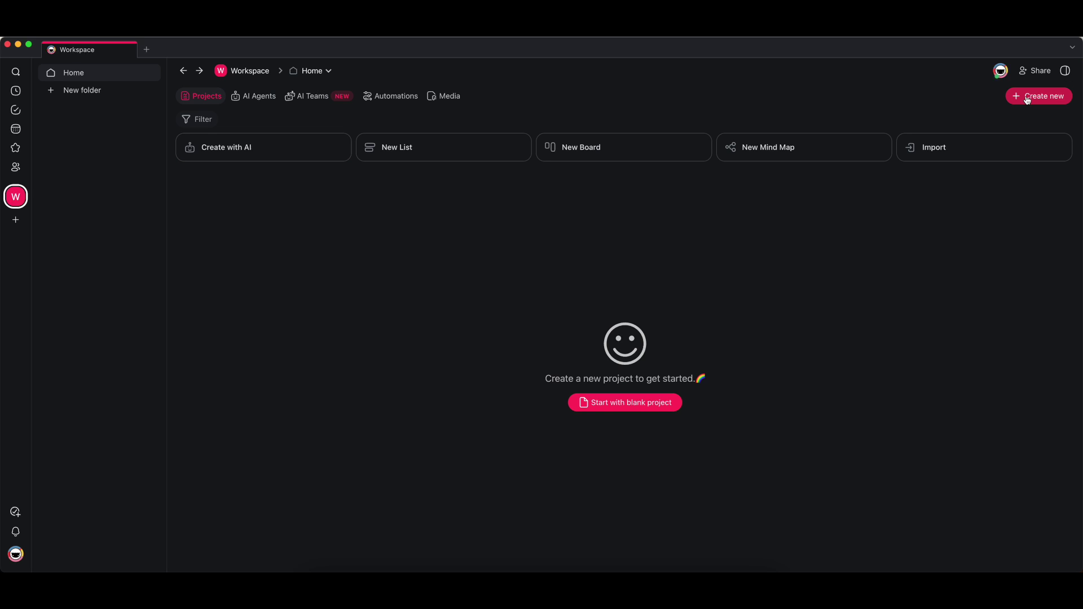
Open the Create new menu from the empty Workspace
click(1027, 99)
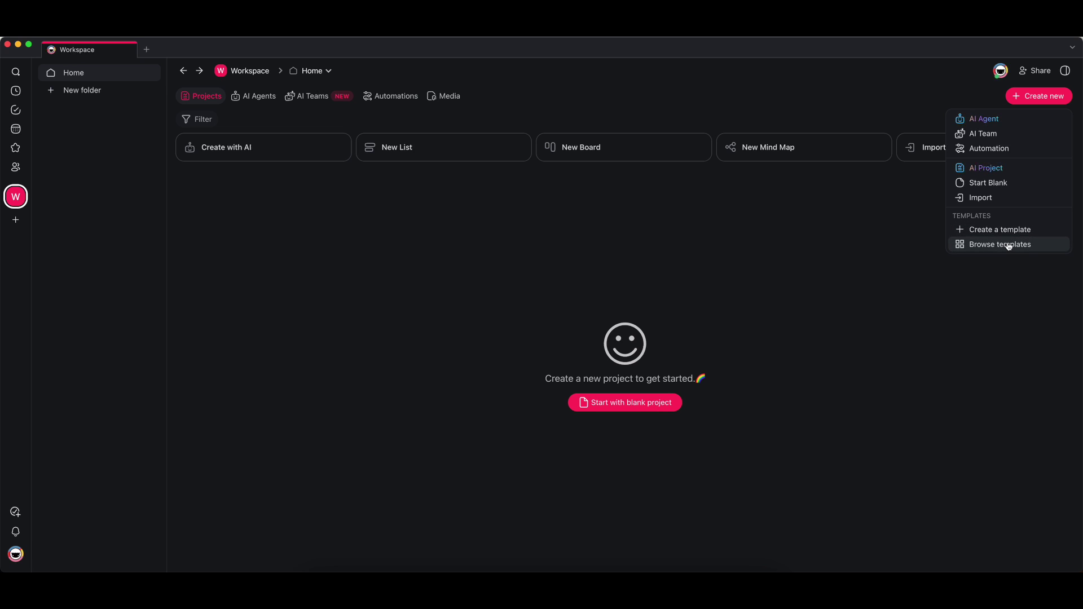
Start a new AI Project, keeping Projects as the generated output type
click(1012, 171)
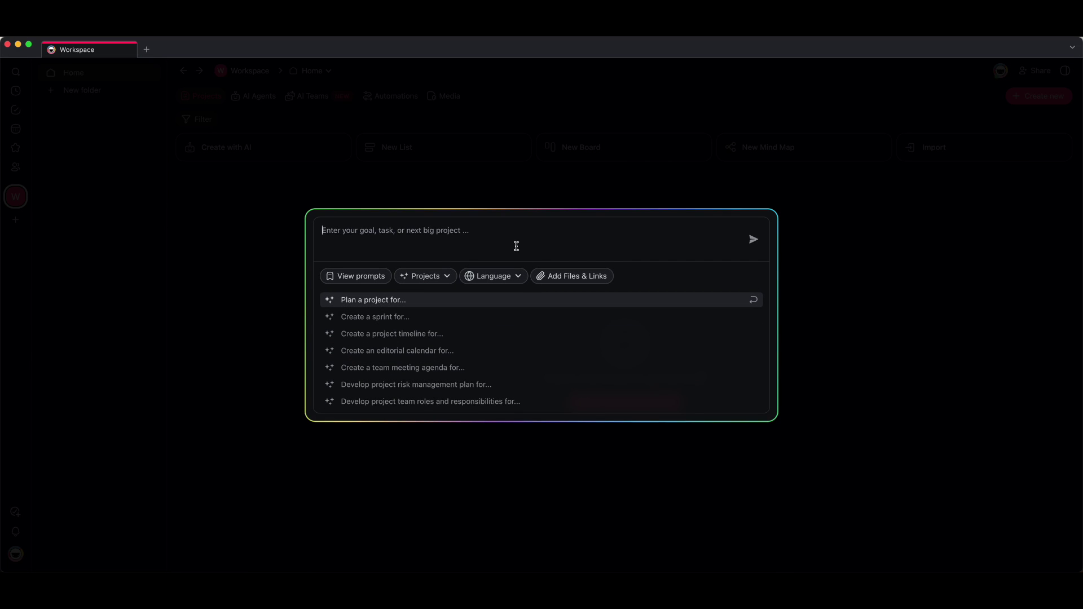
click(438, 277)
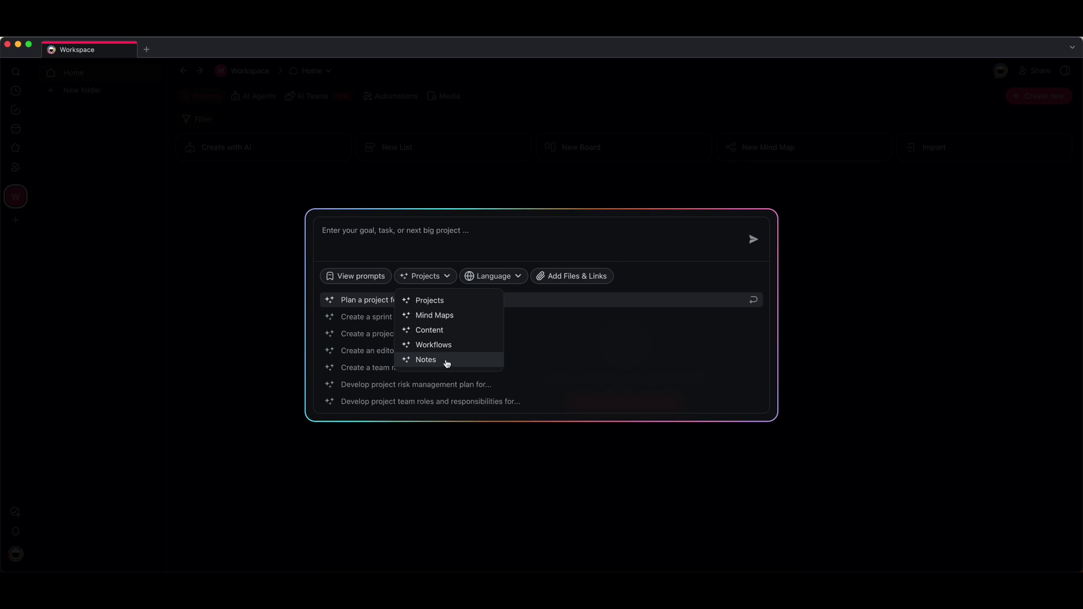
click(457, 308)
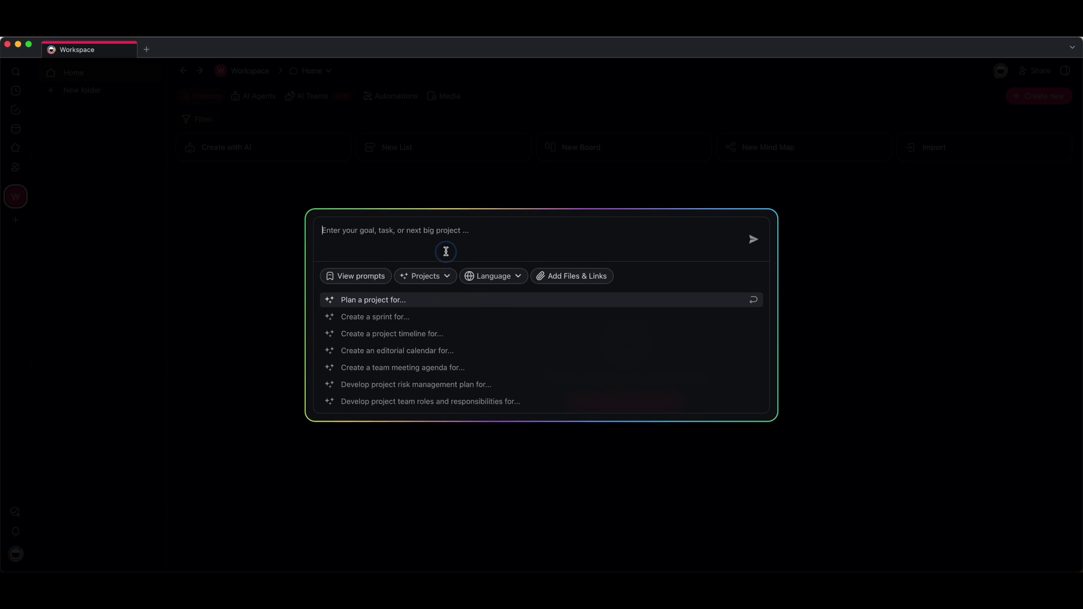
Enter the AI prompt 'Create a GTM strategy for Taskade.'
text(Create )
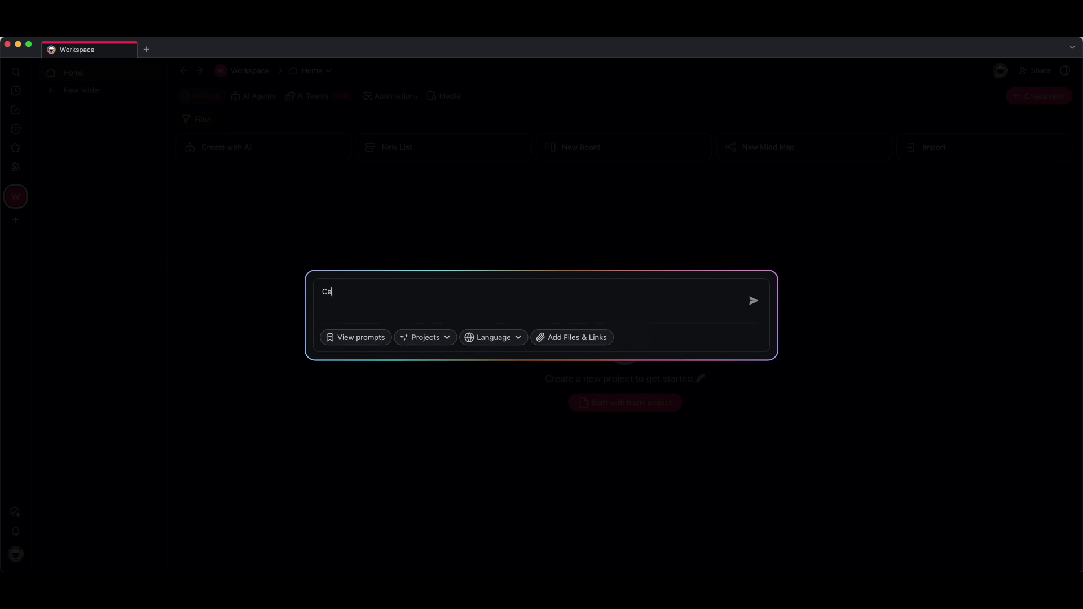
text(a GTM strategy for Taskade.)
drag(517, 303, 309, 295)
click(554, 294)
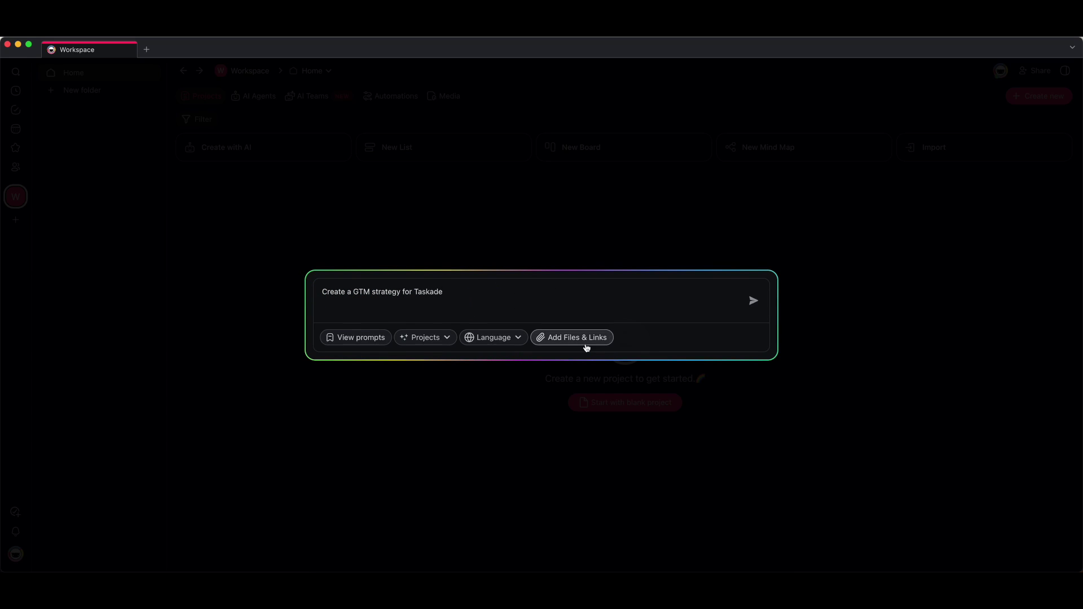
click(552, 341)
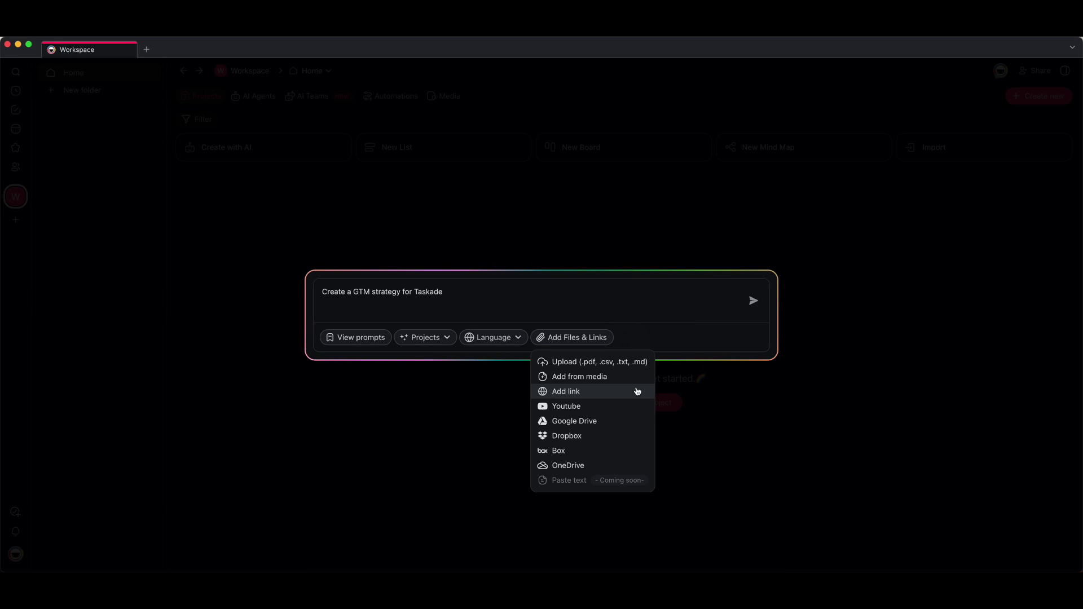
Attach taskade.com as a knowledge link and submit the GTM prompt to the AI
click(590, 393)
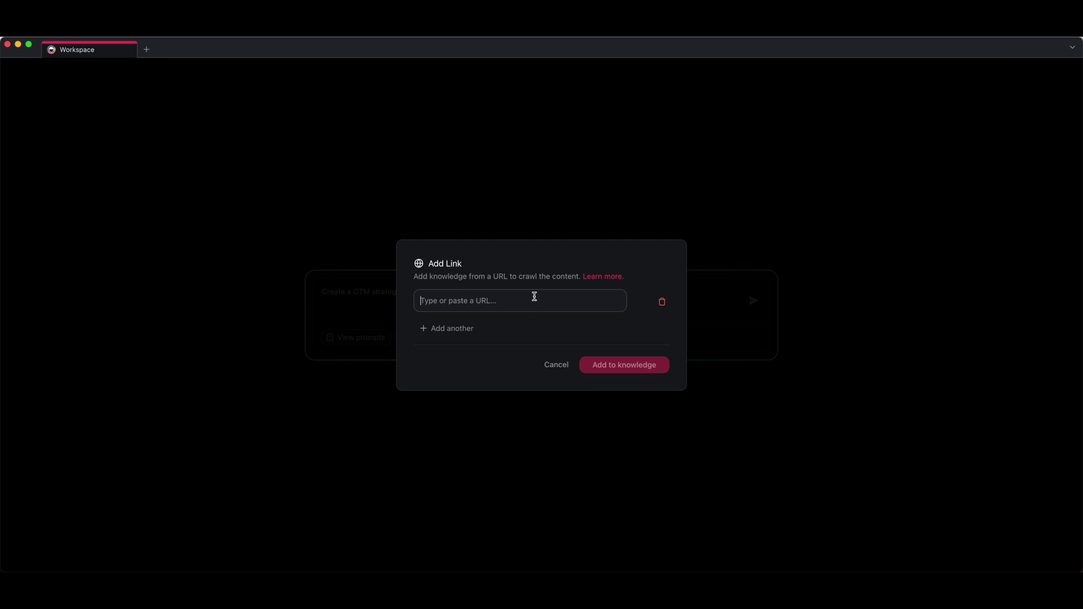
text(taskade.com)
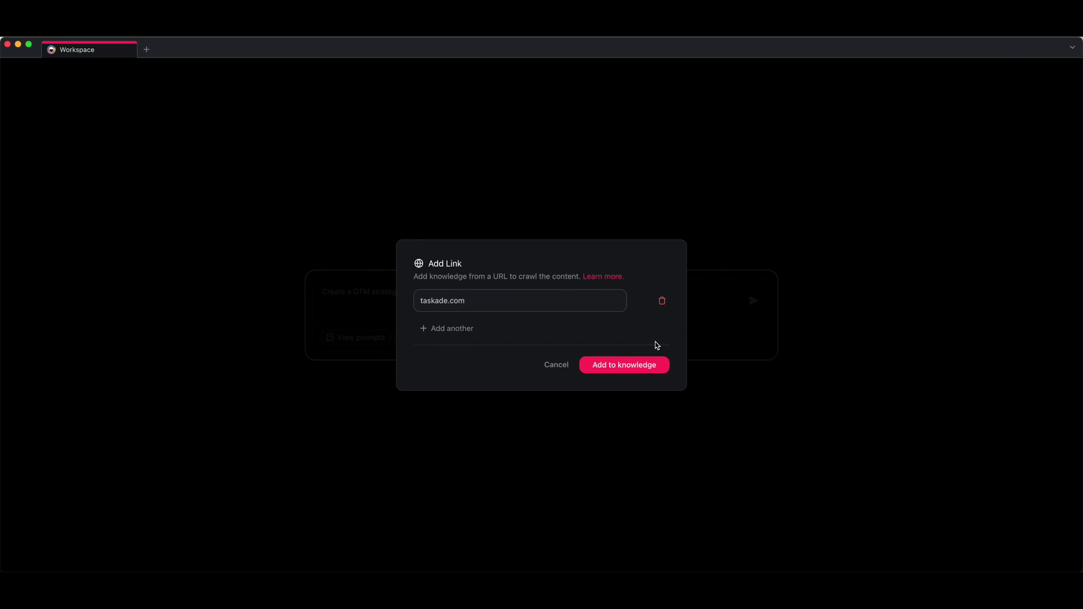
click(655, 370)
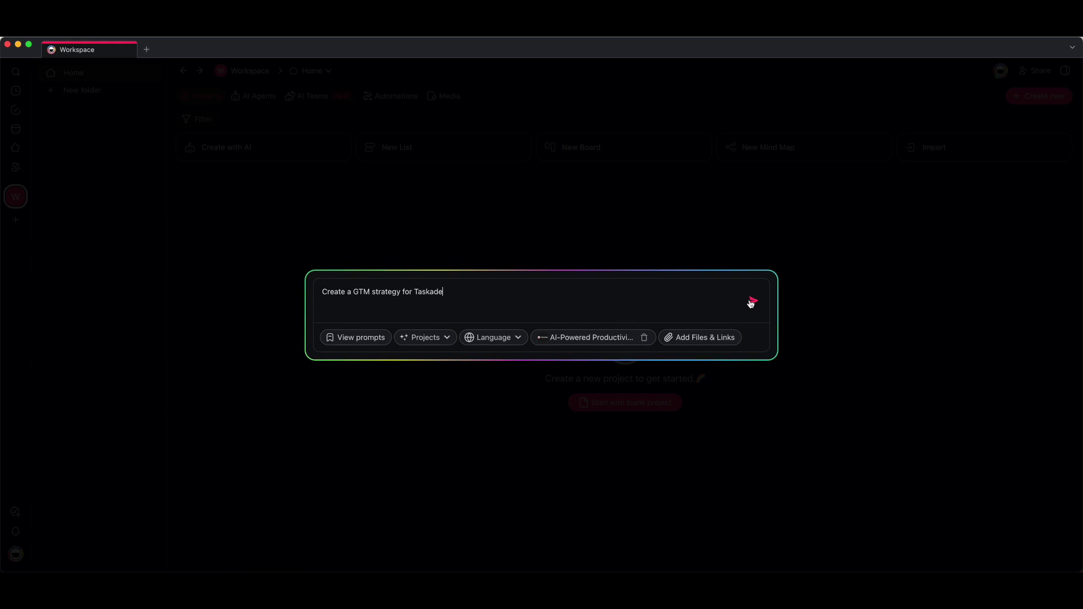
key(Return)
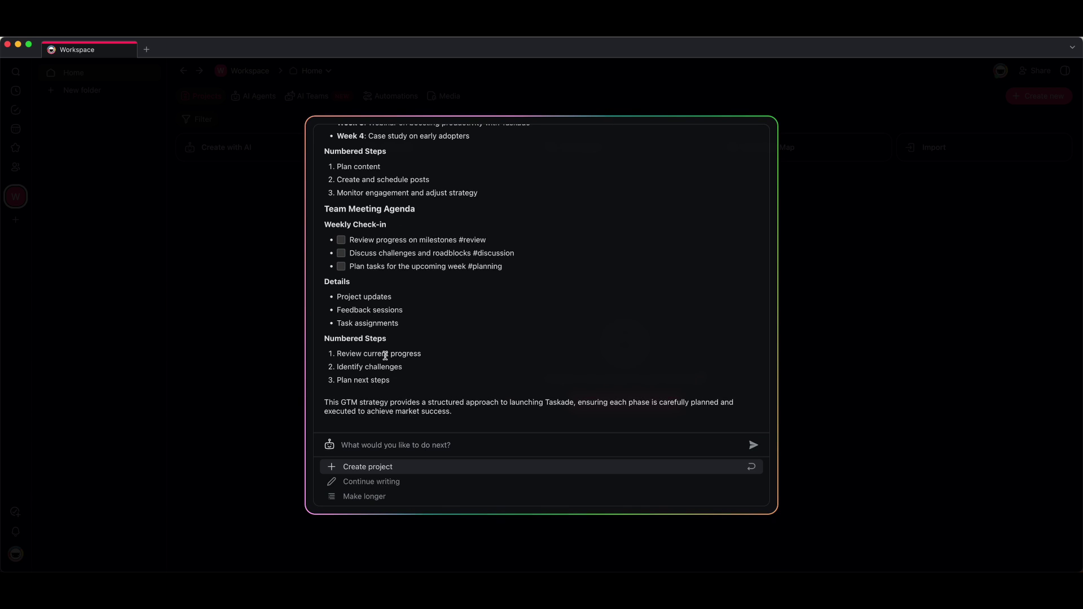
Review the generated GTM strategy and turn it into a new project
scroll(509, 275, up, 15)
scroll(510, 276, up, 20)
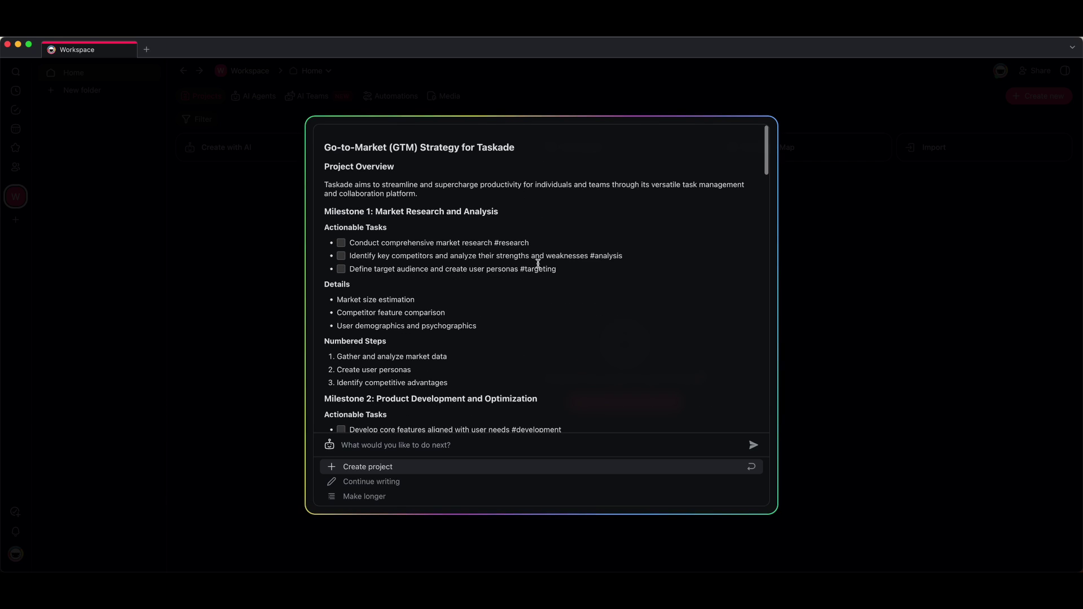
scroll(463, 203, down, 20)
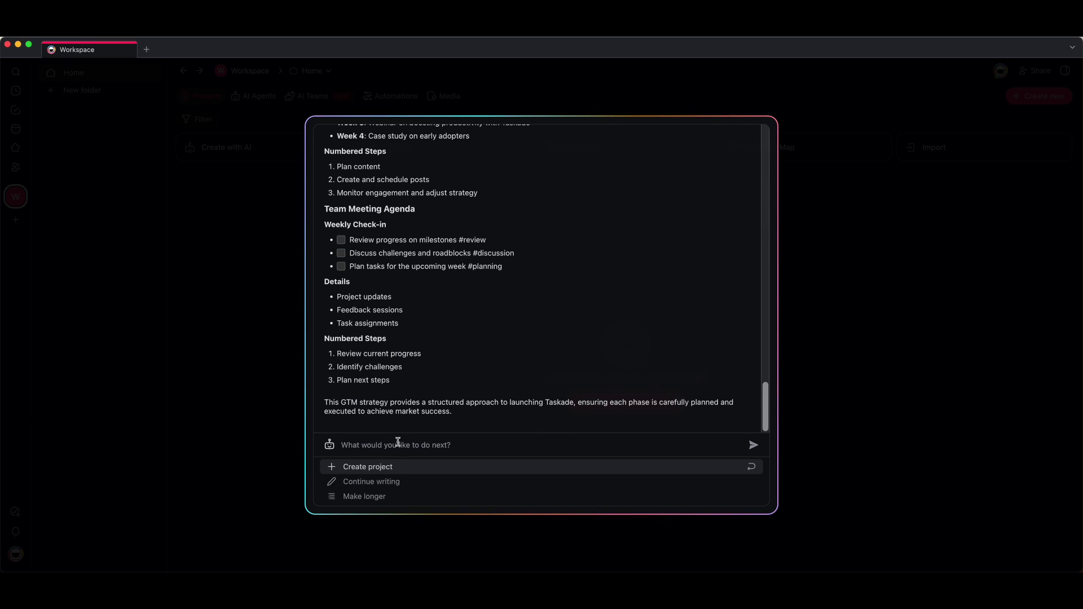
click(393, 470)
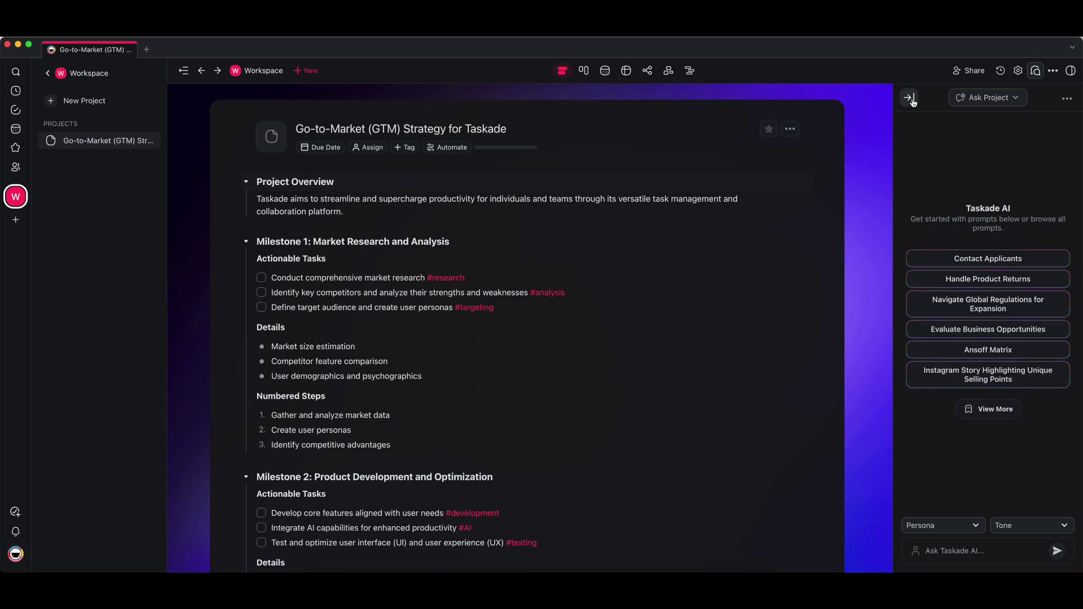
Hide the project sidebar and look over the generated task list
click(181, 72)
scroll(547, 226, down, 10)
scroll(547, 226, up, 10)
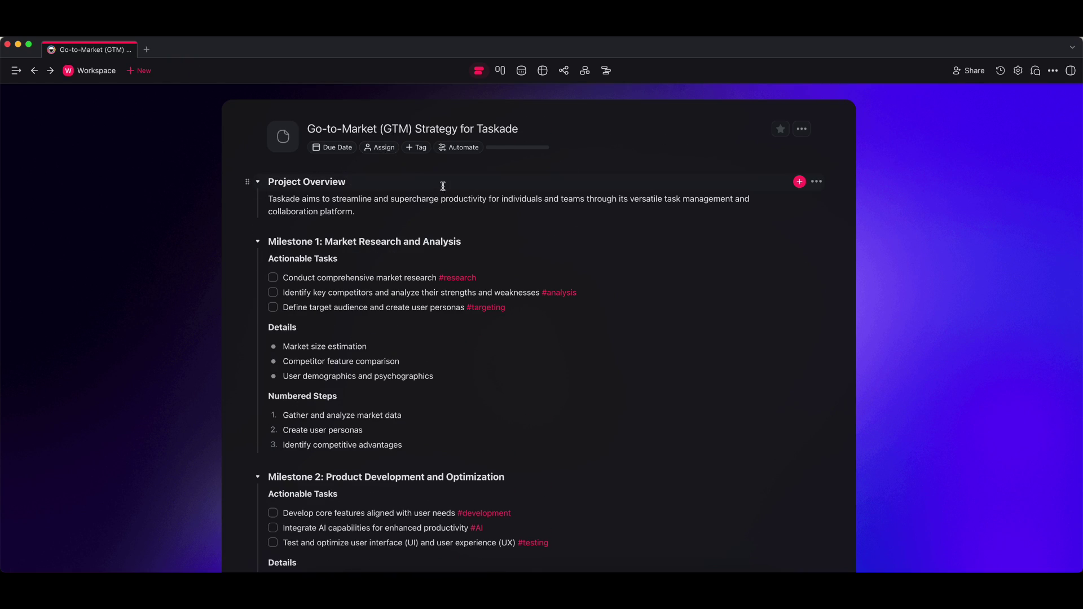
scroll(443, 186, down, 15)
scroll(443, 185, up, 15)
Try the Board, Calendar, Table, Mind Map, Org Chart and Gantt views, then return to List
click(499, 71)
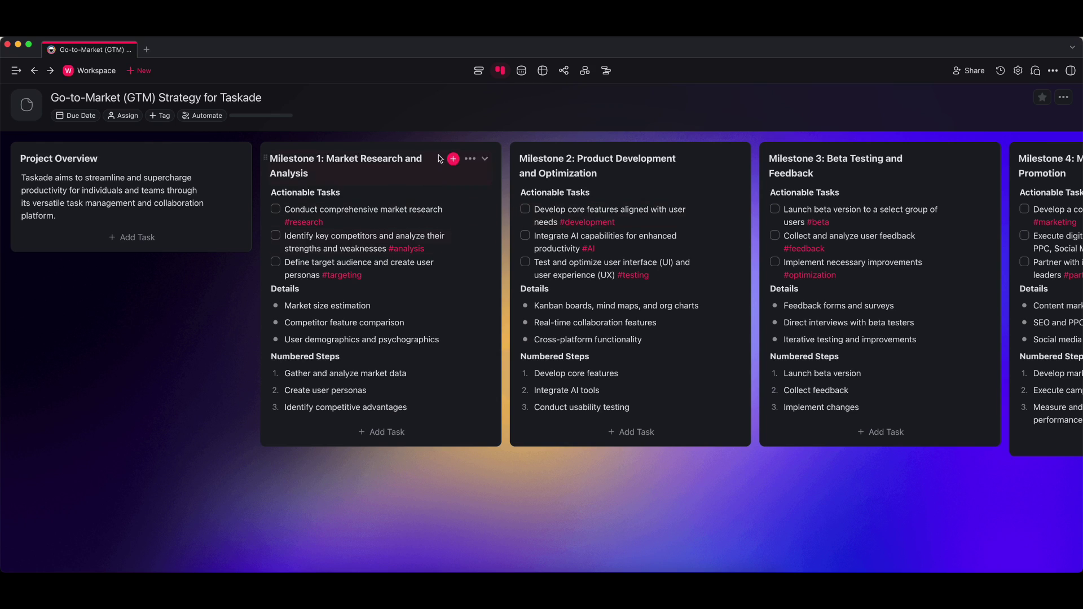
click(522, 72)
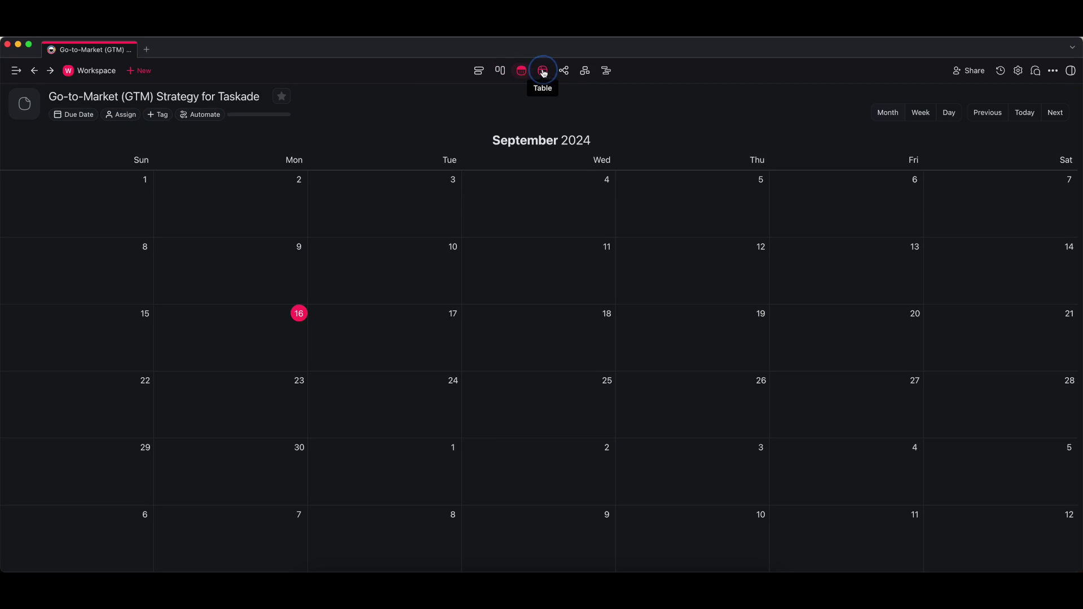
click(544, 72)
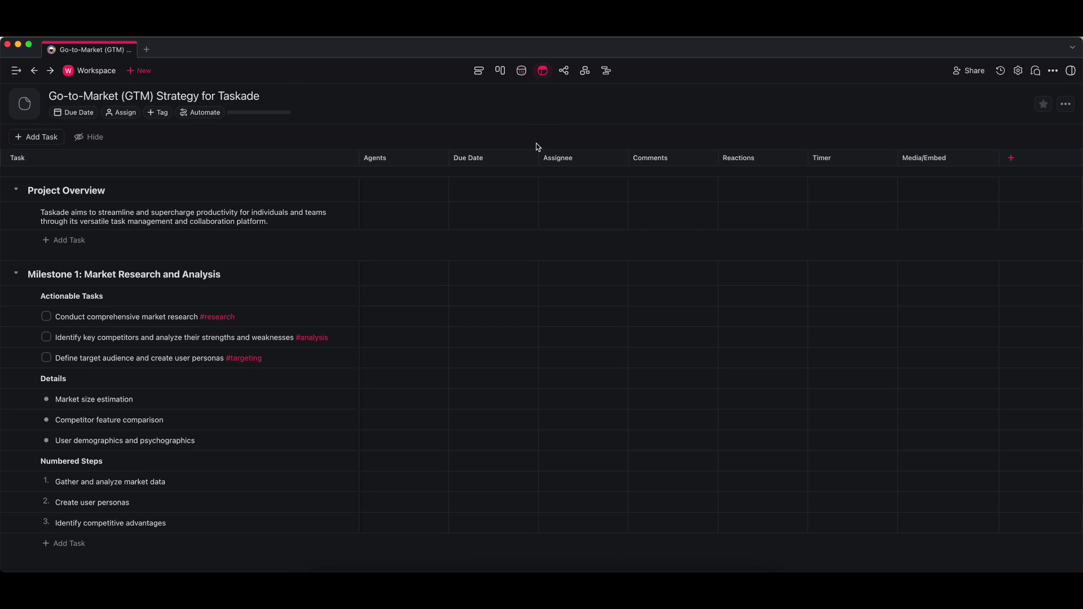
click(565, 70)
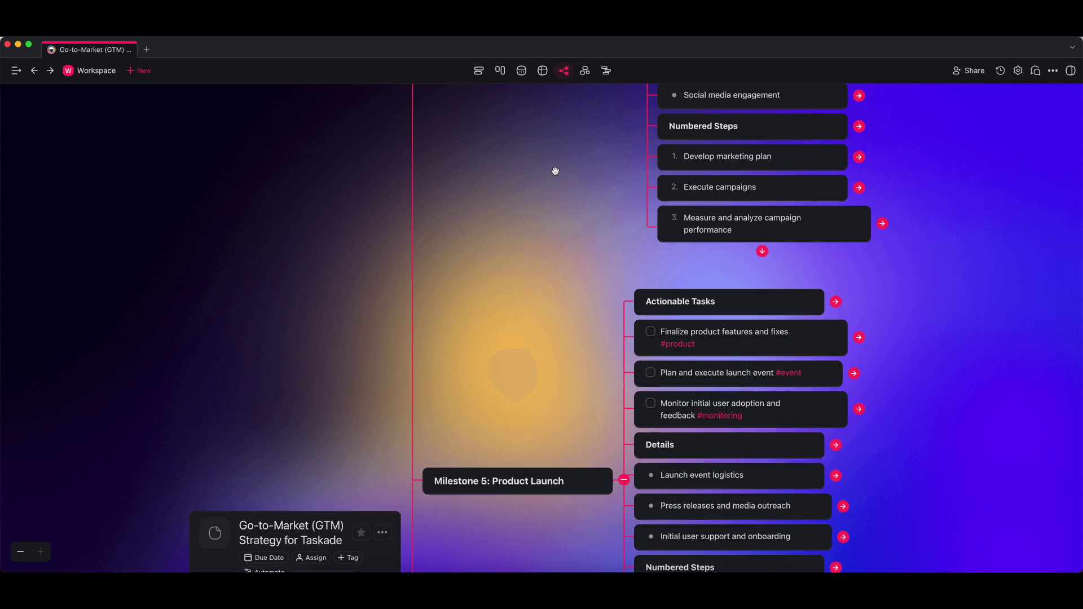
click(585, 70)
scroll(559, 237, down, 10)
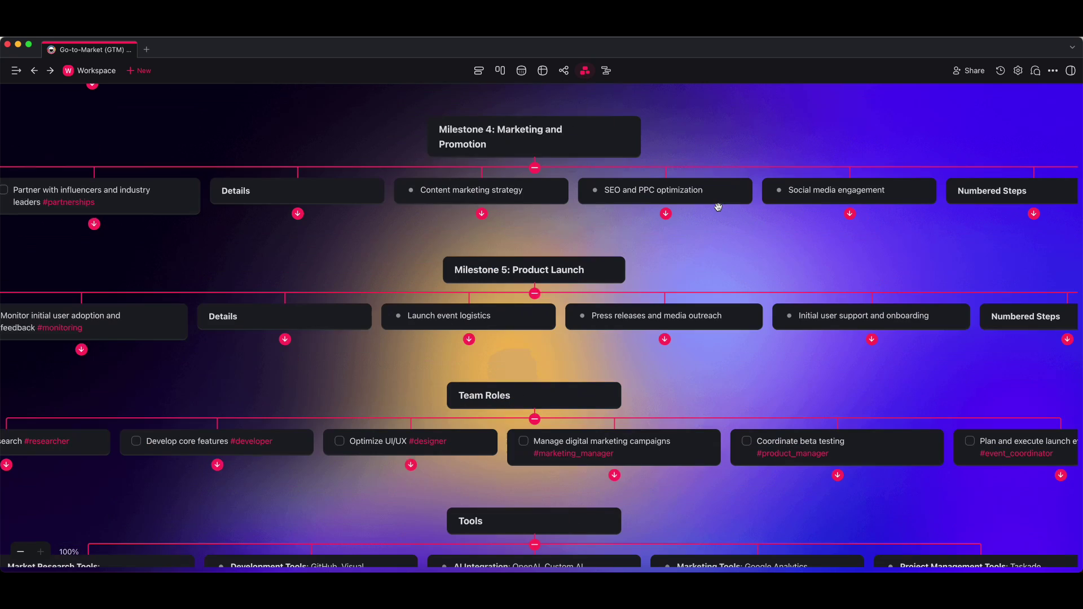
click(607, 70)
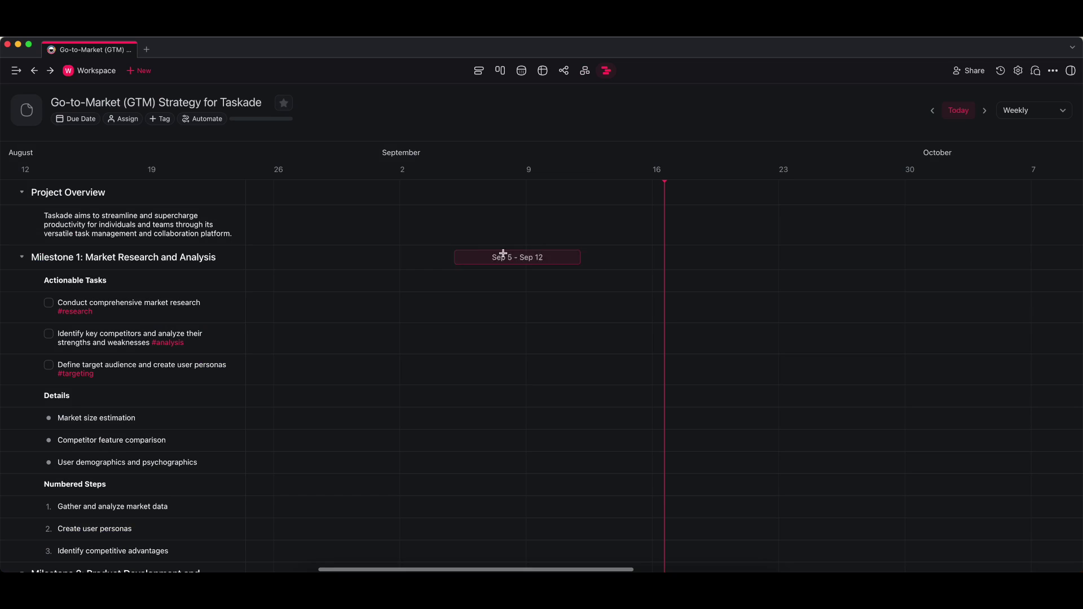
click(479, 73)
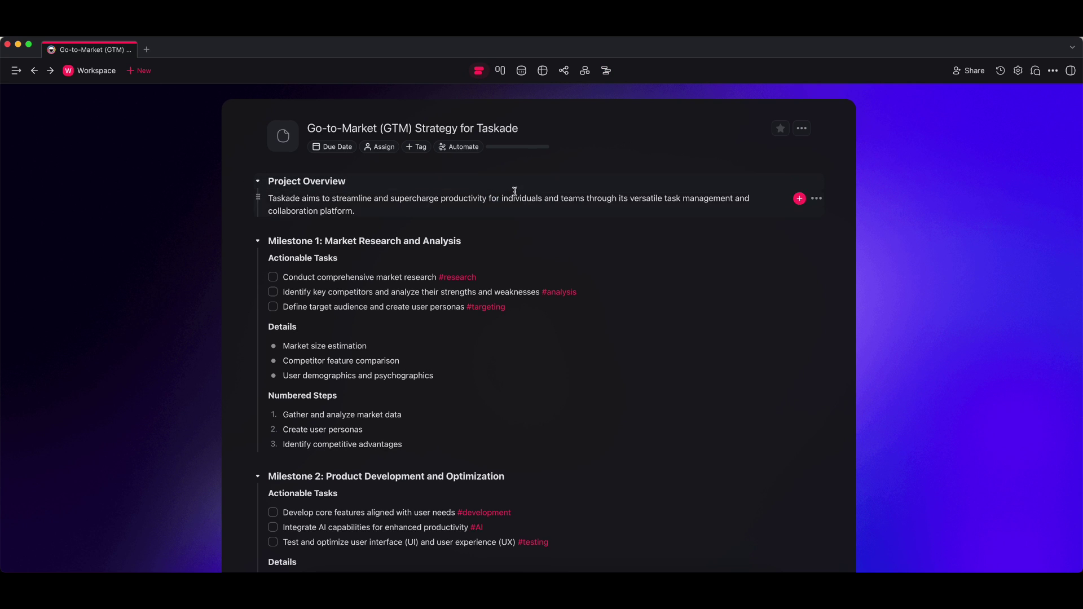
scroll(513, 192, down, 15)
scroll(510, 198, up, 15)
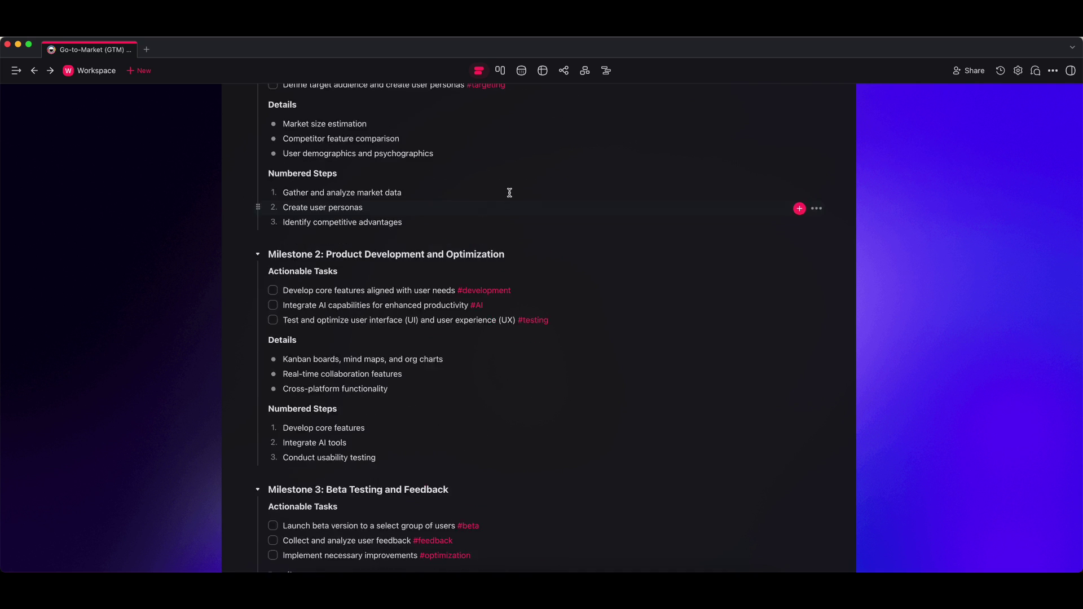
click(485, 180)
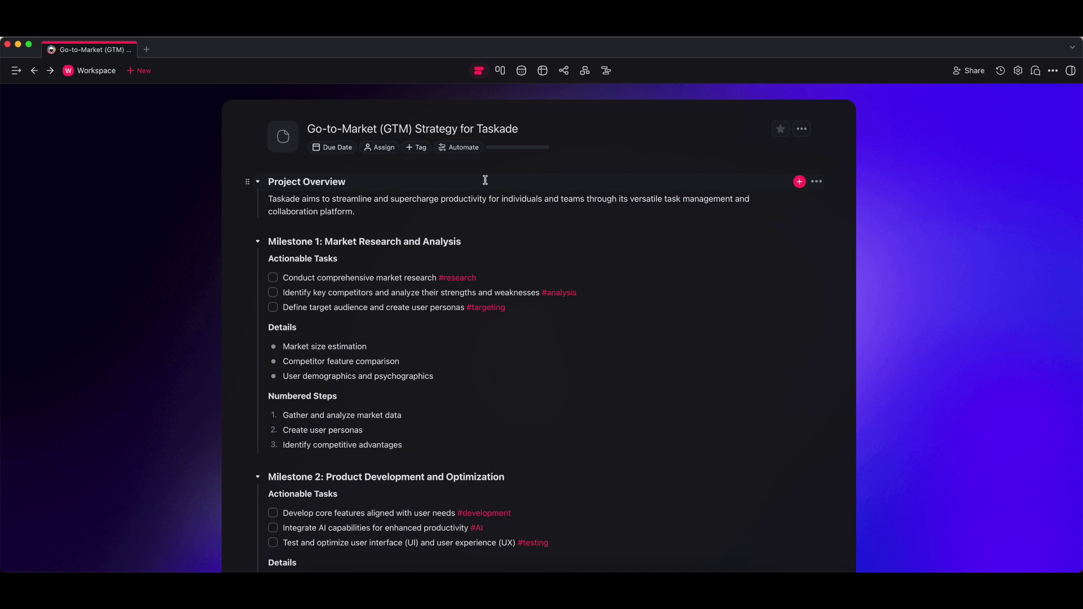
mouse_move(269, 182)
mouse_down()
mouse_move(362, 179)
mouse_move(336, 203)
mouse_move(254, 196)
mouse_up()
click(415, 213)
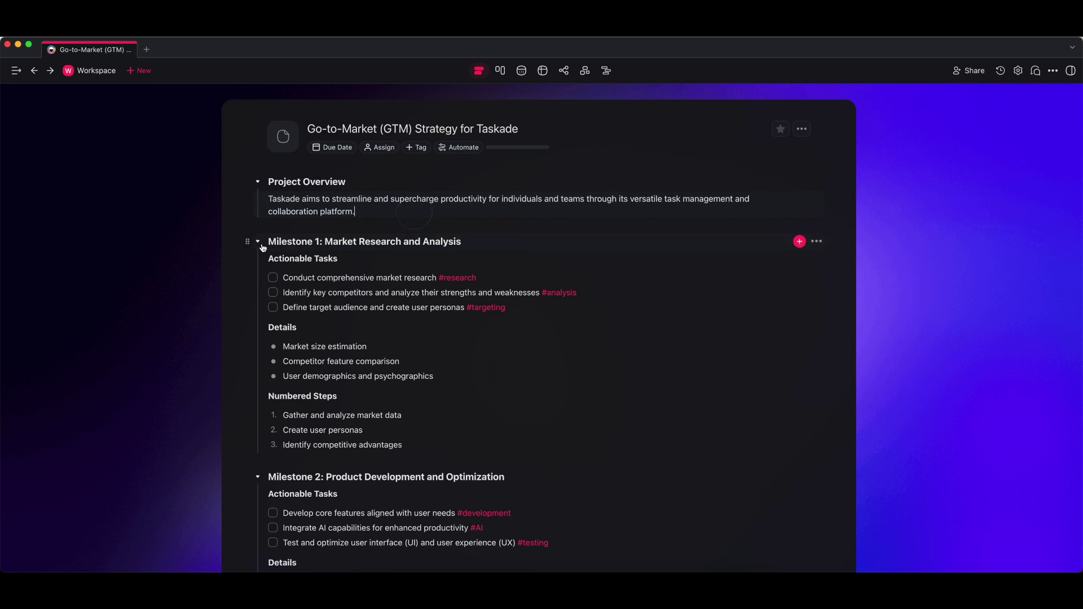
click(247, 182)
mouse_move(183, 120)
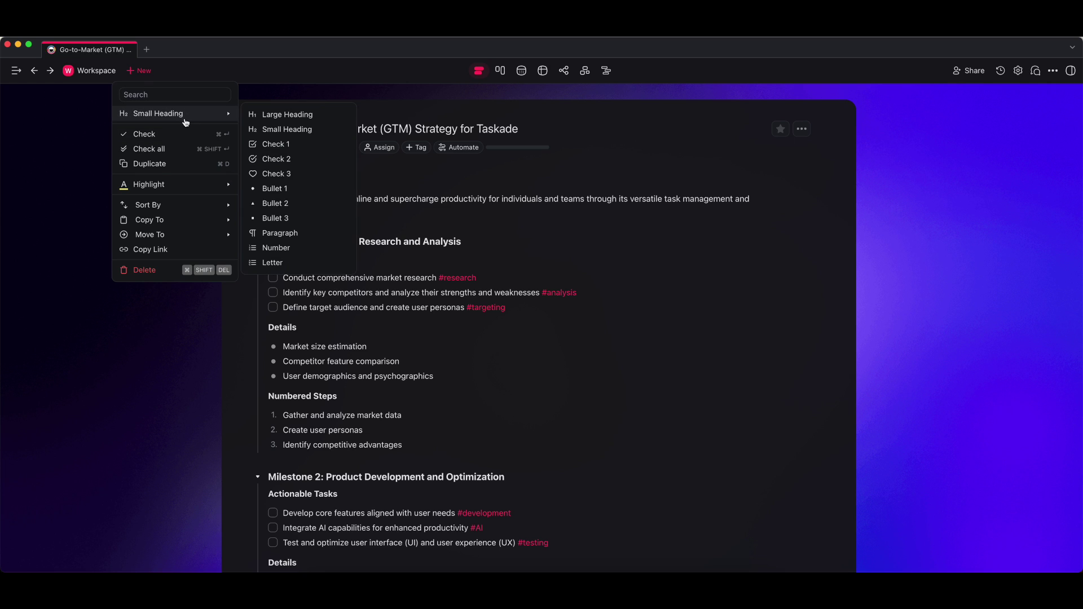
click(302, 147)
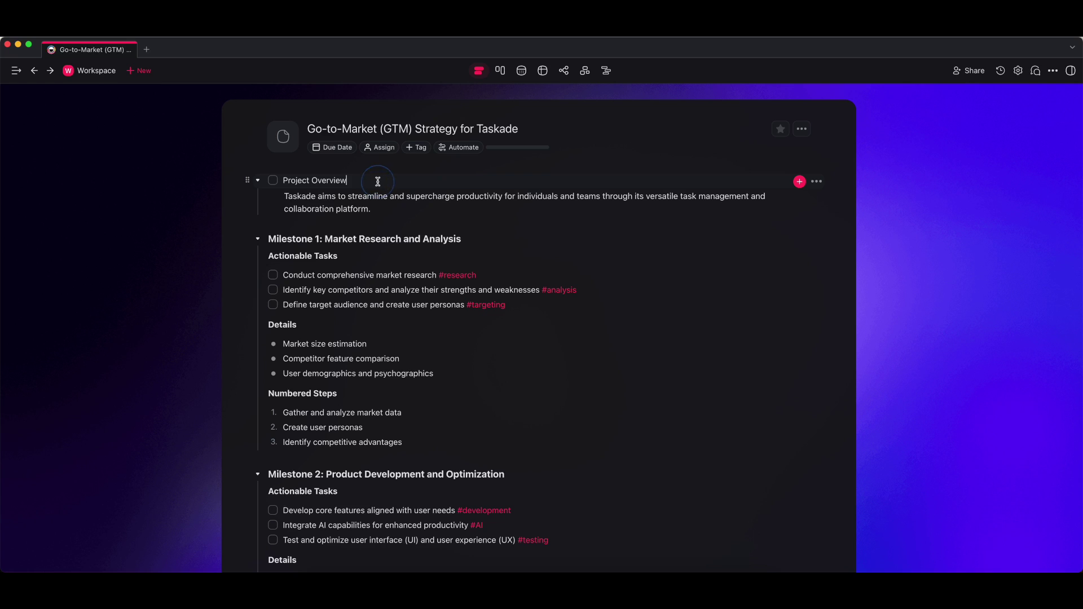
drag(378, 182, 277, 181)
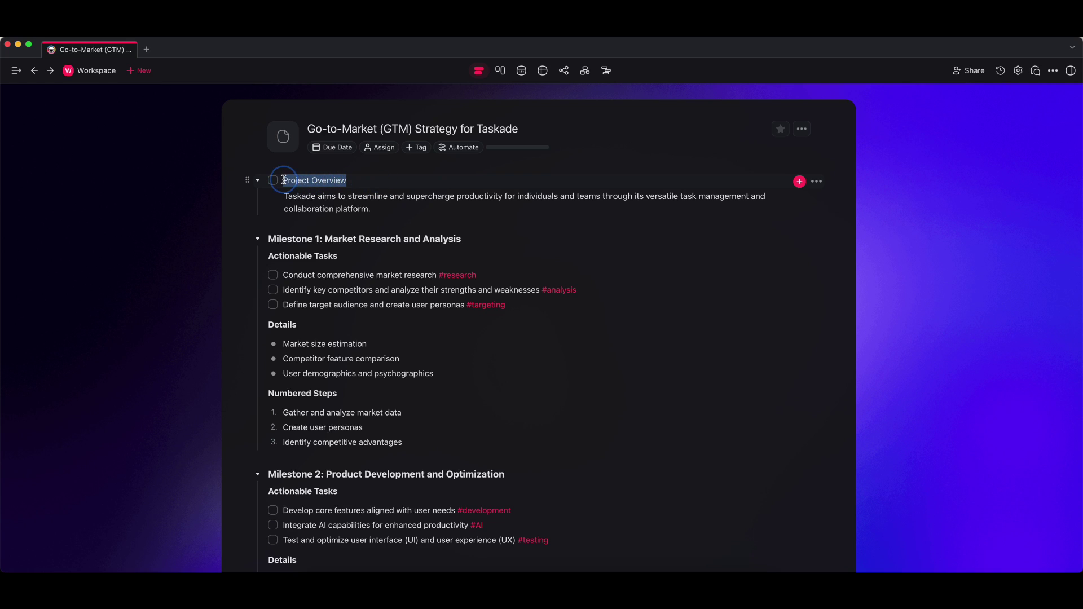
click(363, 183)
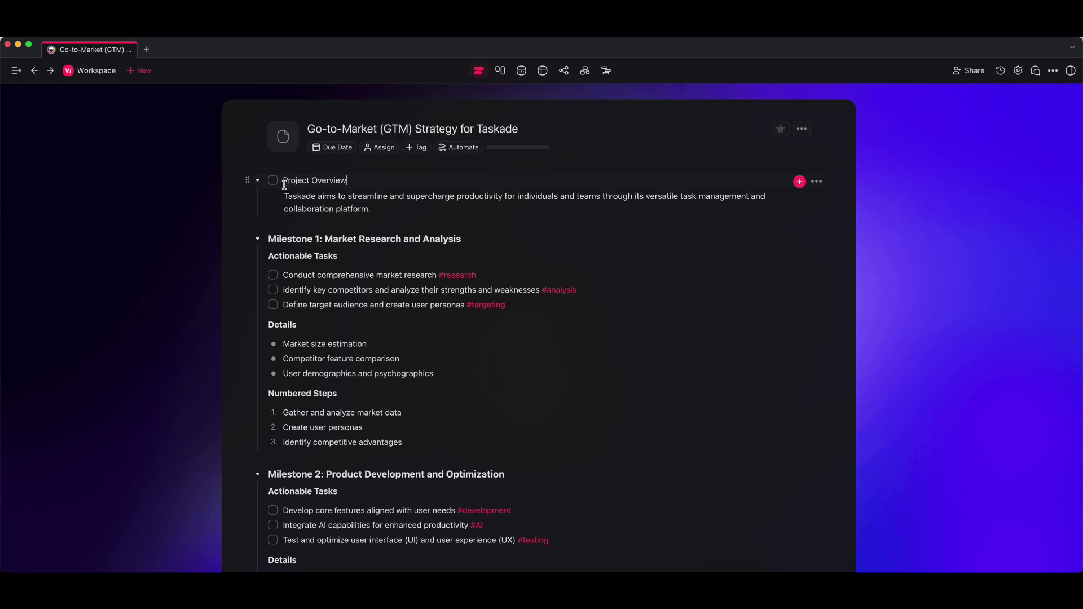
click(247, 180)
mouse_move(209, 112)
click(282, 111)
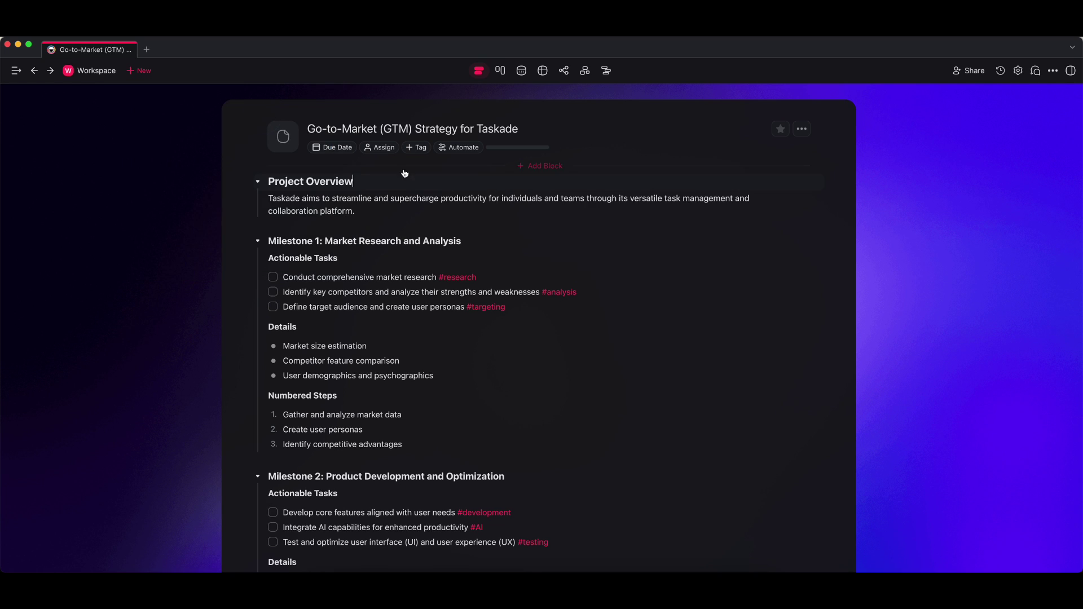
scroll(429, 204, down, 1)
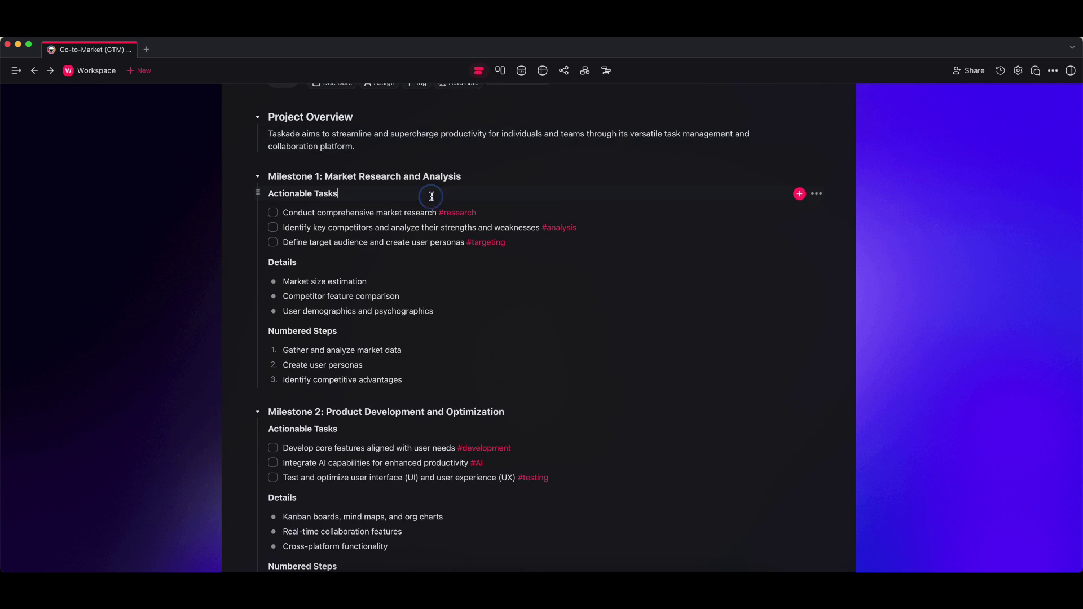
scroll(437, 197, up, 1)
drag(380, 208, 398, 191)
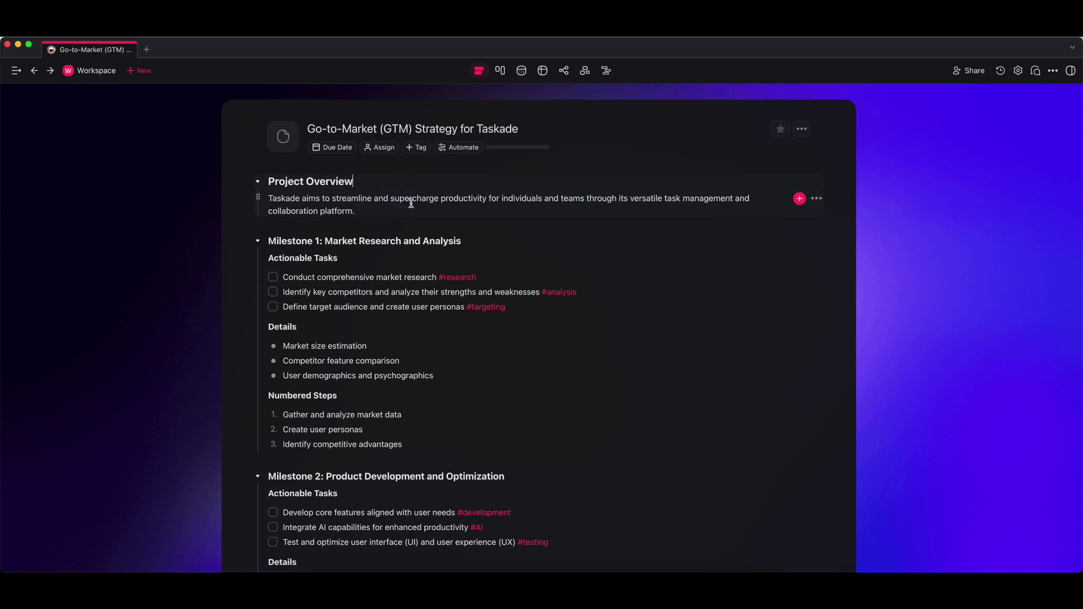
click(415, 210)
scroll(446, 231, down, 1)
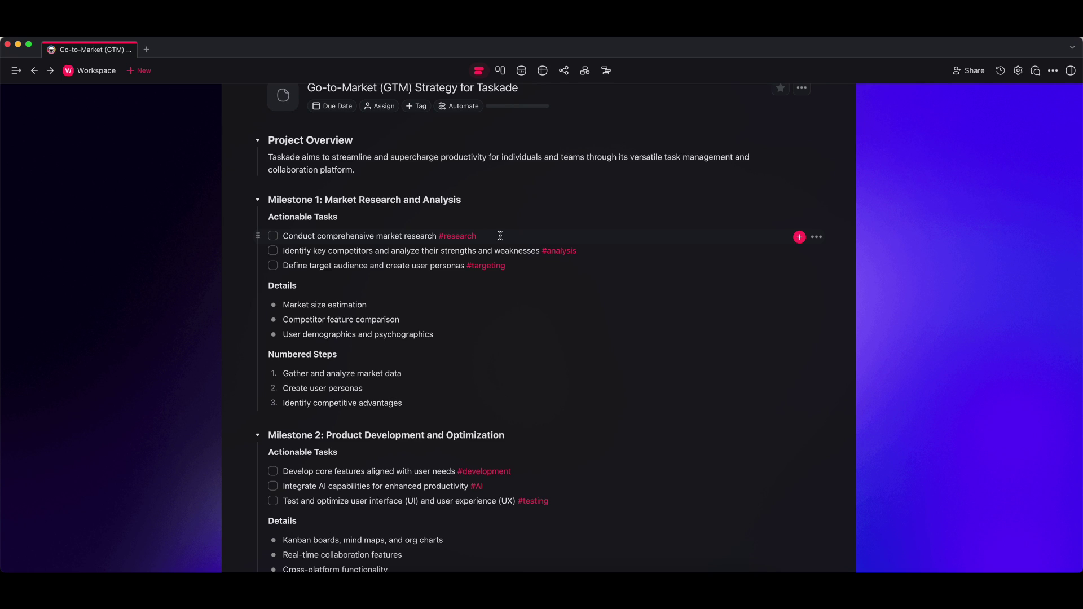
Give 'Conduct comprehensive market research' a Sep 19, 2024 due date
scroll(502, 233, up, 1)
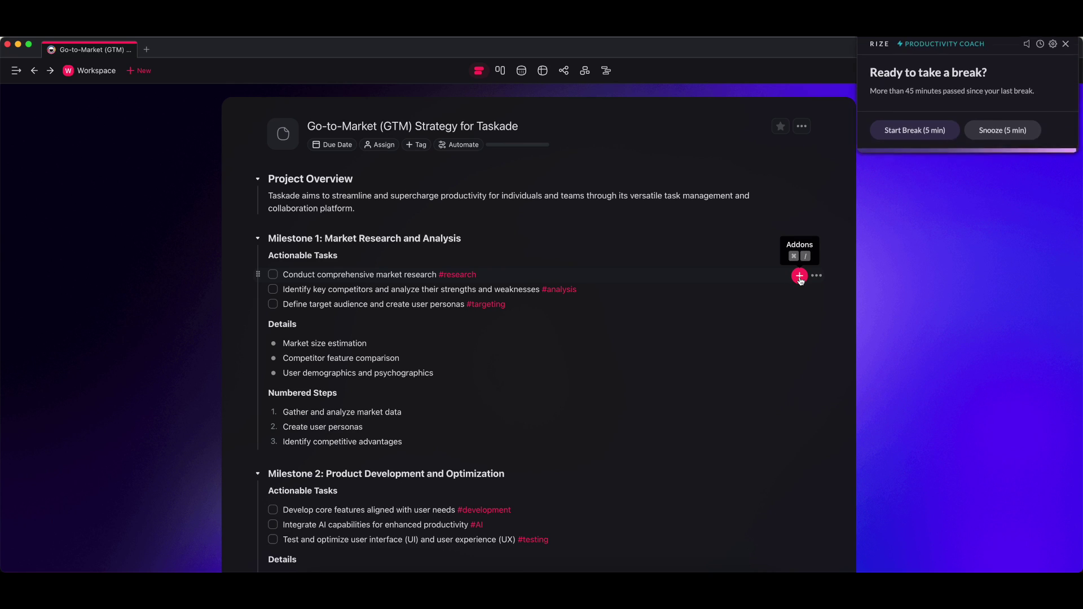
click(800, 277)
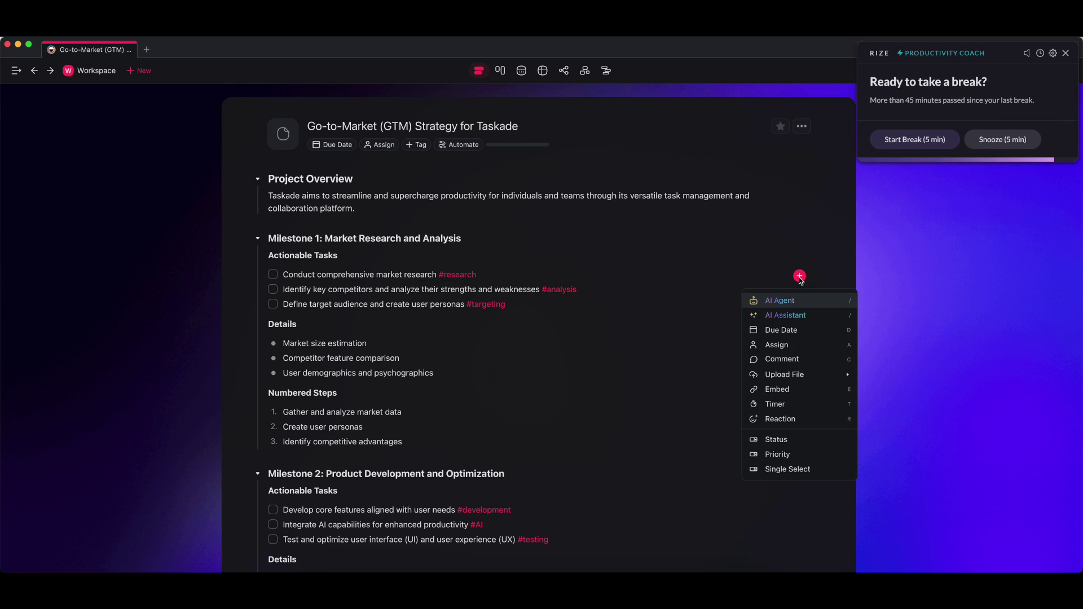
click(809, 338)
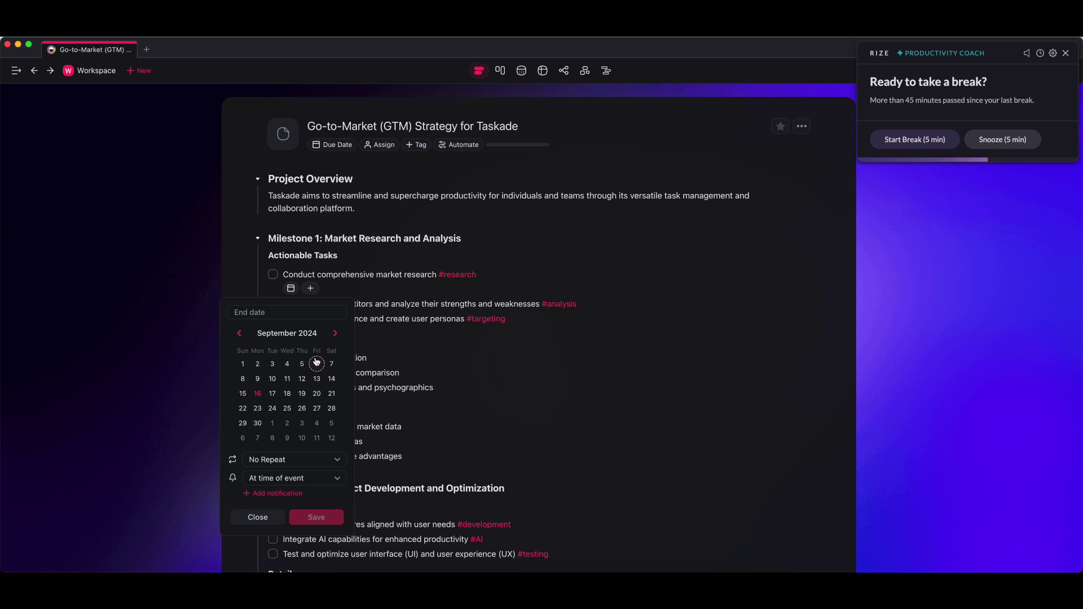
click(302, 393)
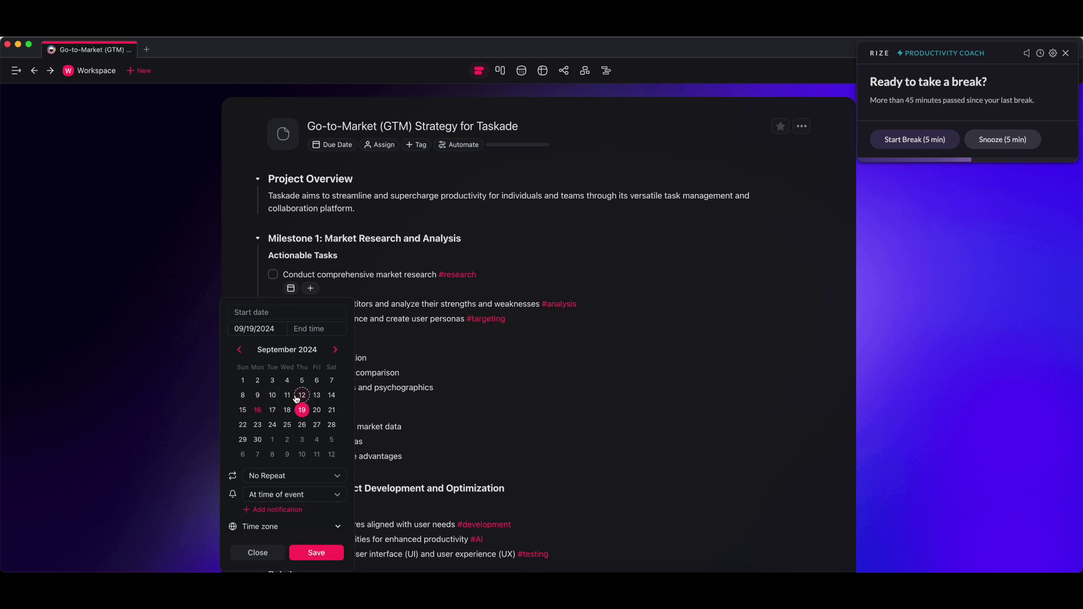
click(323, 556)
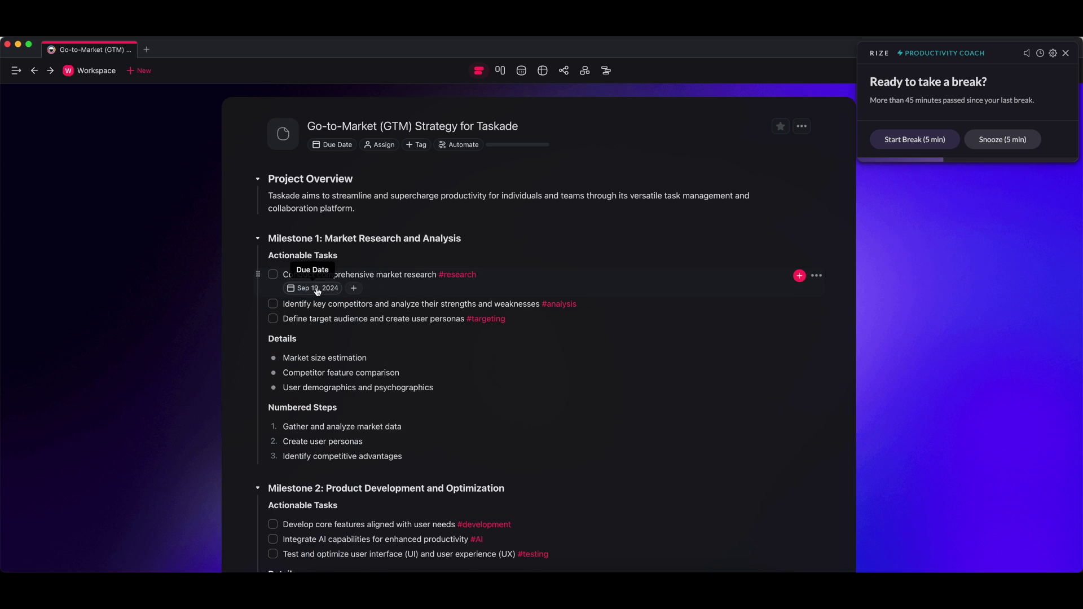
Assign the market research task to the workspace member and begin a comment on it
click(353, 288)
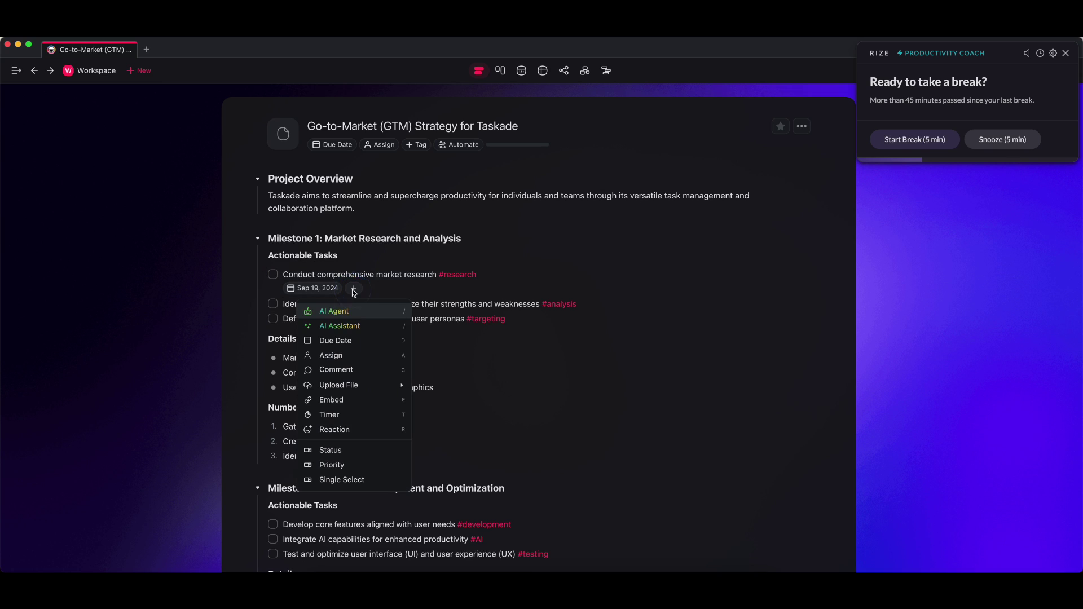
click(357, 358)
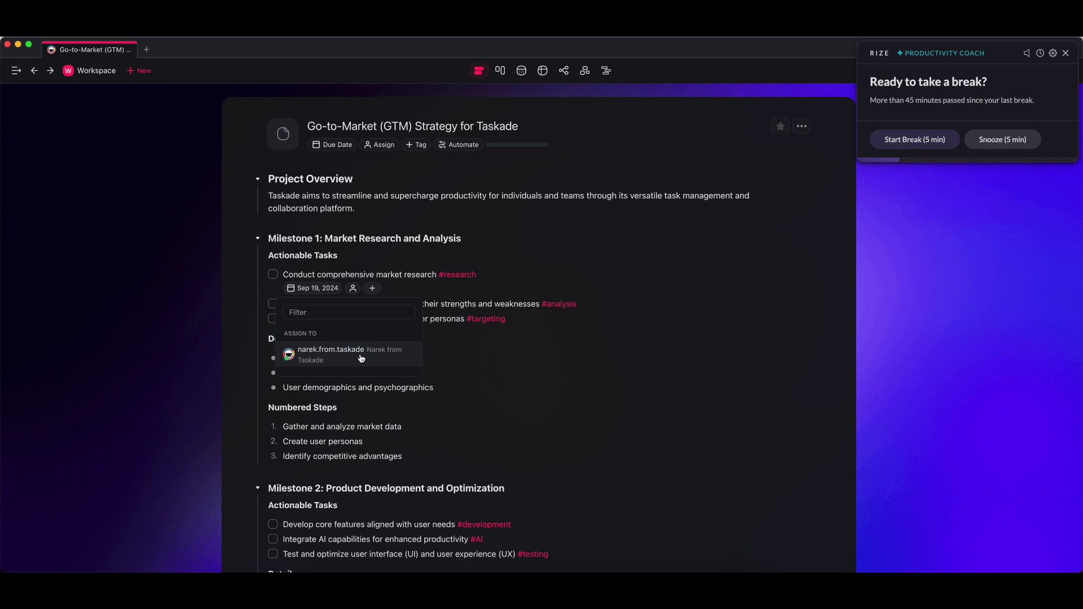
click(362, 359)
click(471, 302)
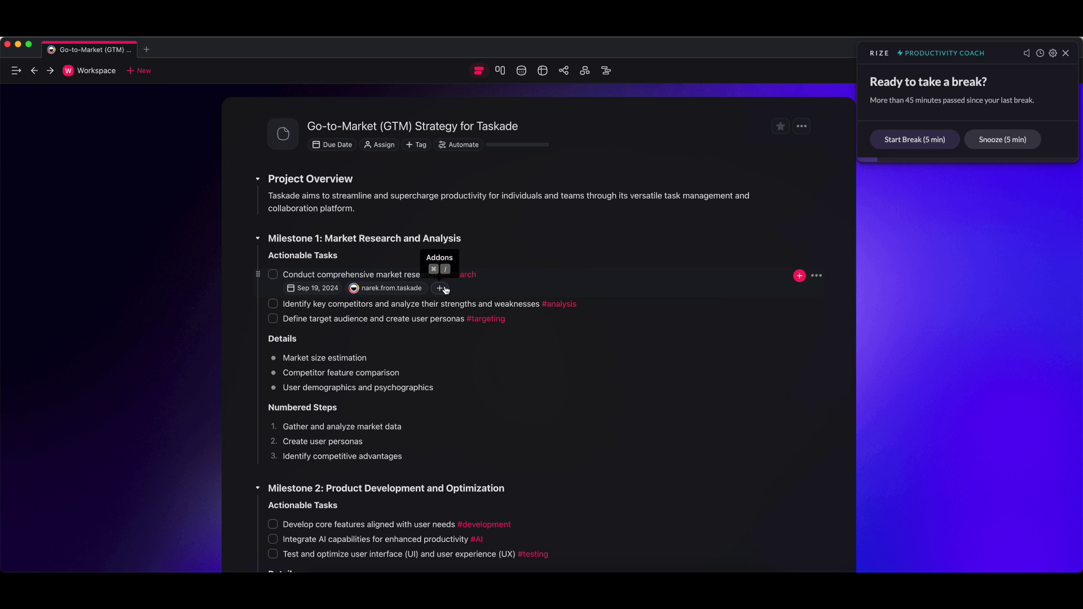
click(441, 290)
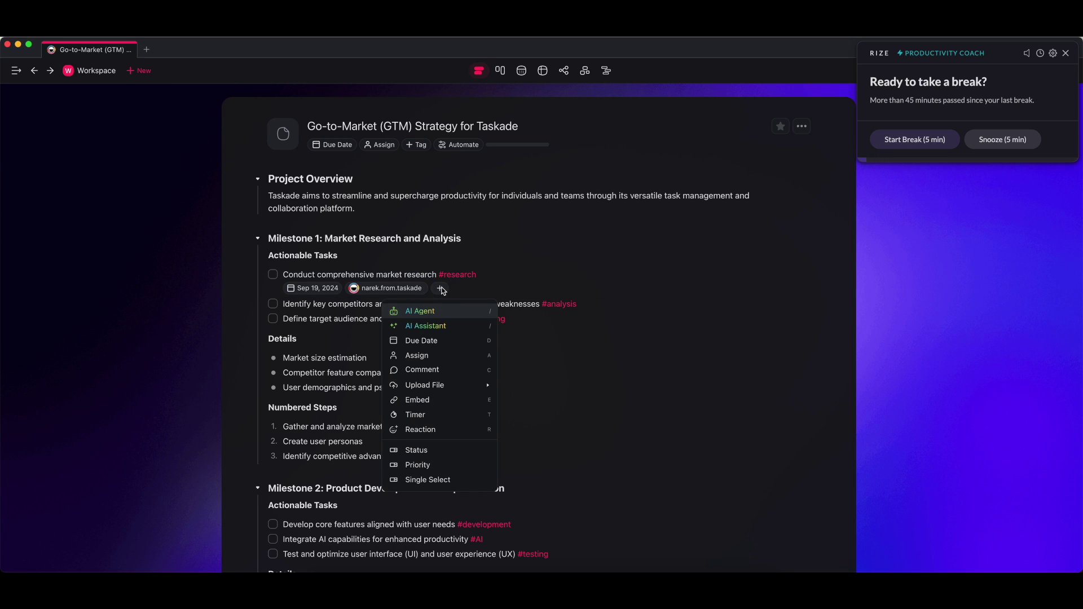
click(456, 368)
Post the comment 'Make sure to check in with the client first.' on the task
text(Mka)
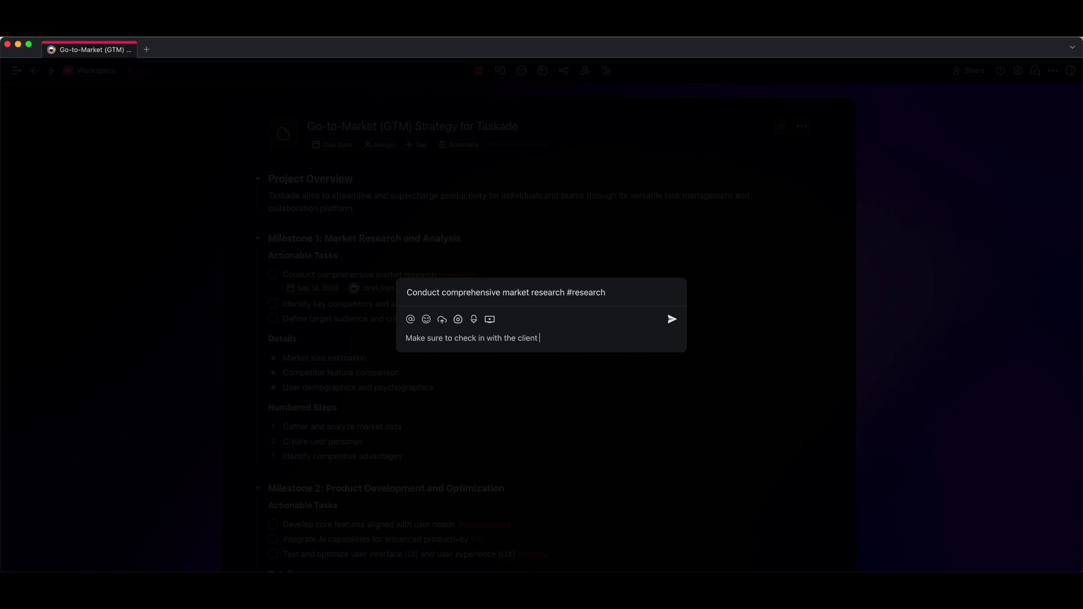
key(Return)
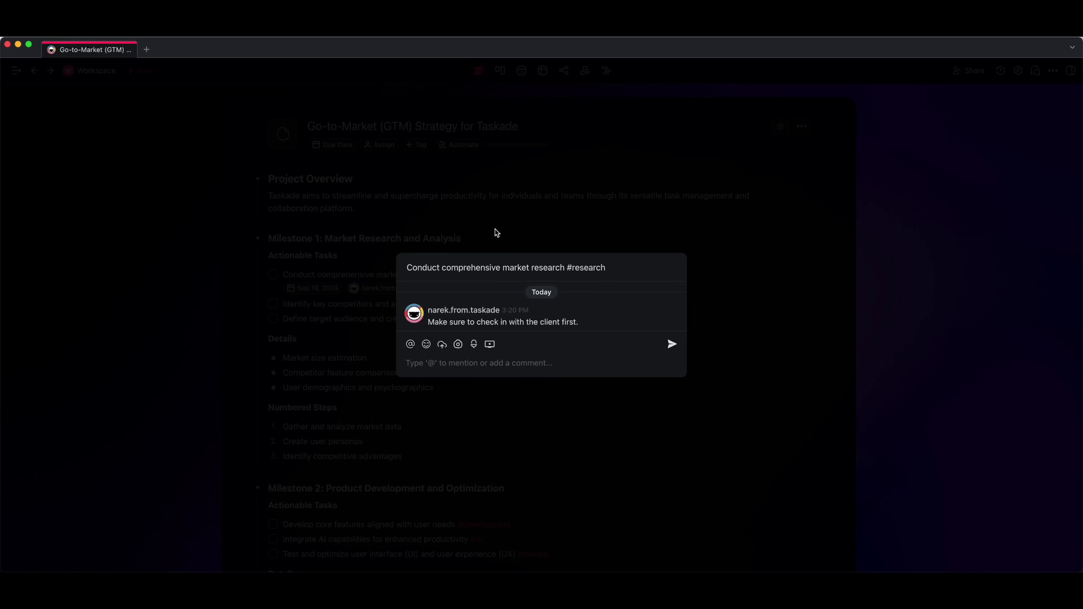
key(Escape)
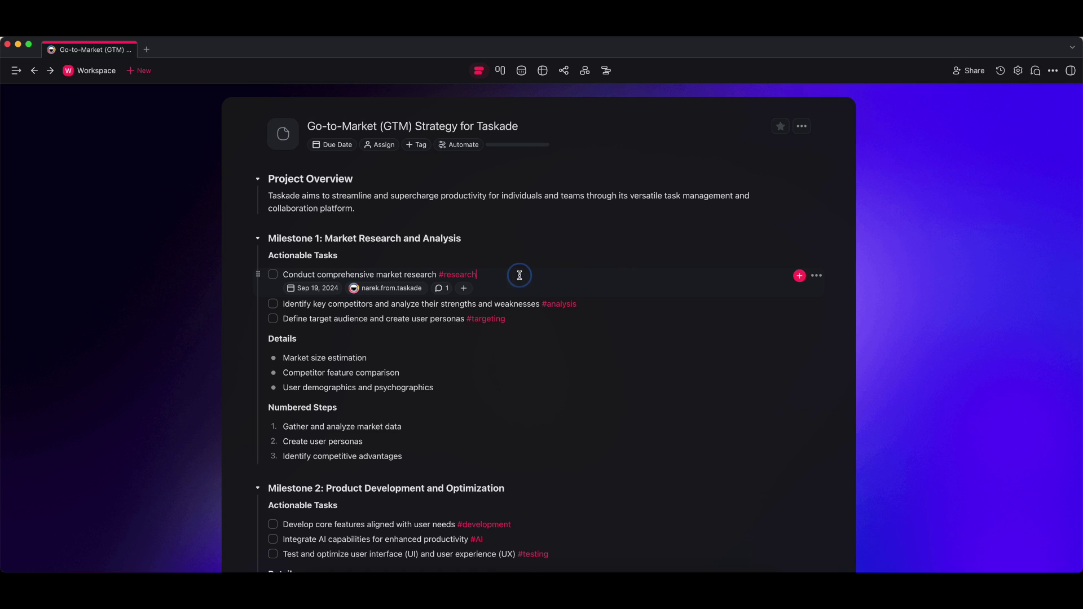
Select the three Milestone 1 tasks and date them Sep 17–19, 2024
drag(626, 275, 620, 319)
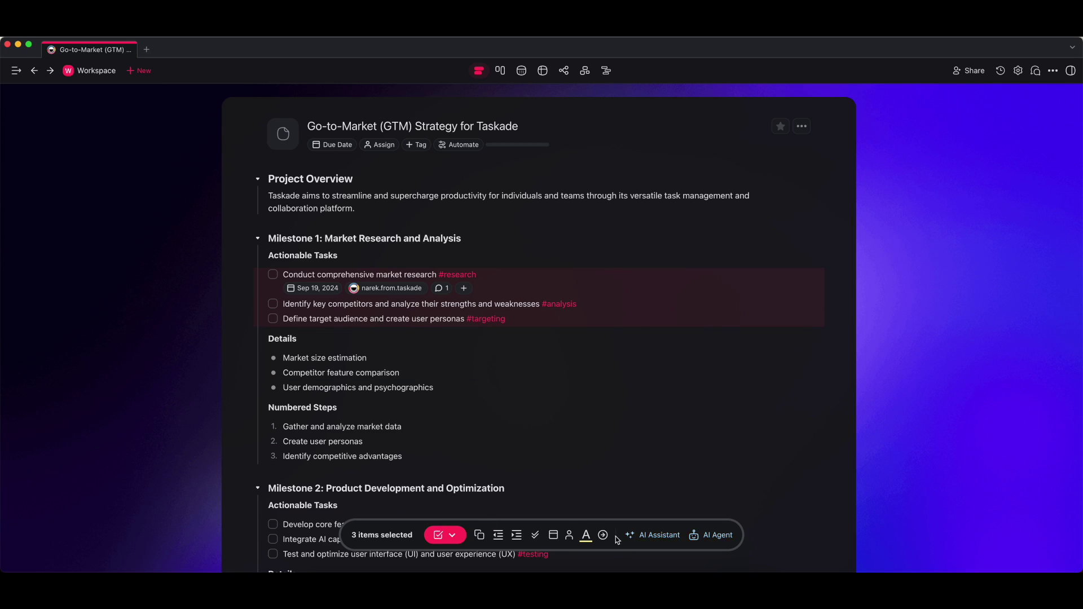
click(554, 537)
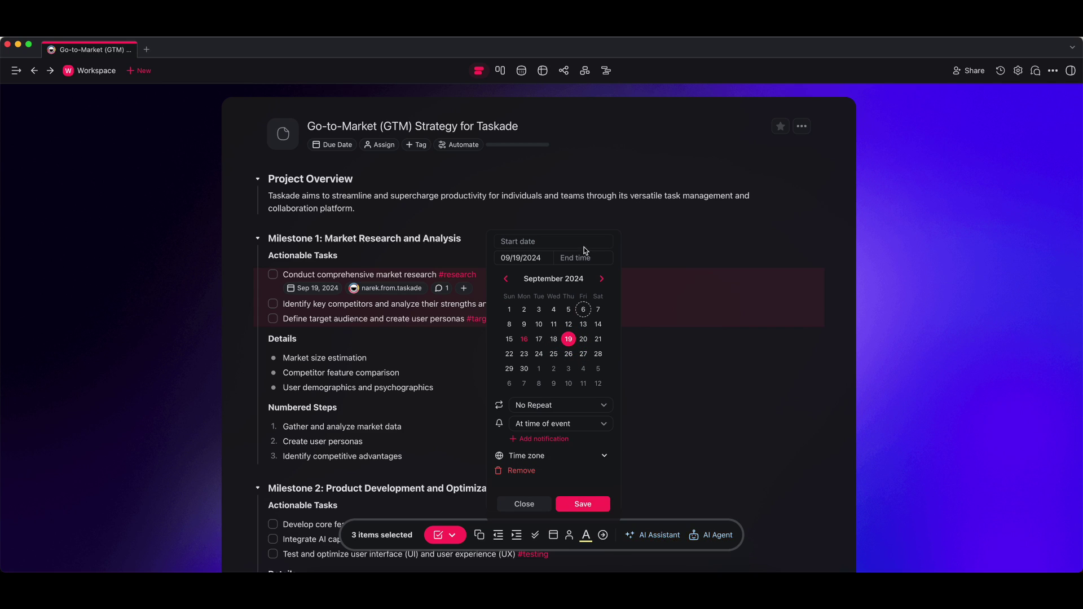
click(539, 339)
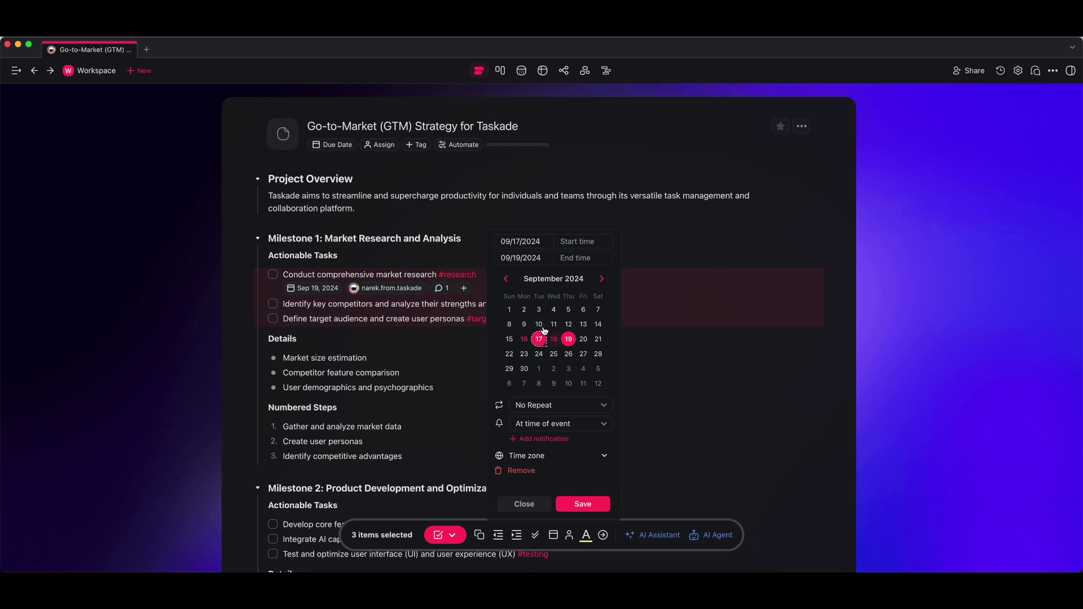
click(578, 511)
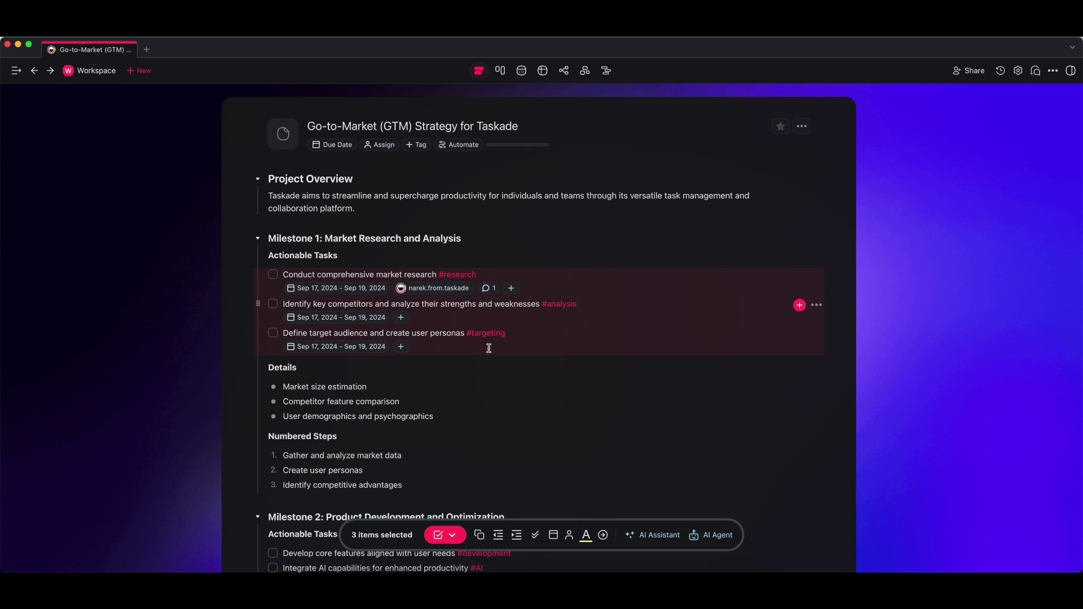
Assign the three Milestone 1 tasks to the workspace member and mark them complete
click(568, 534)
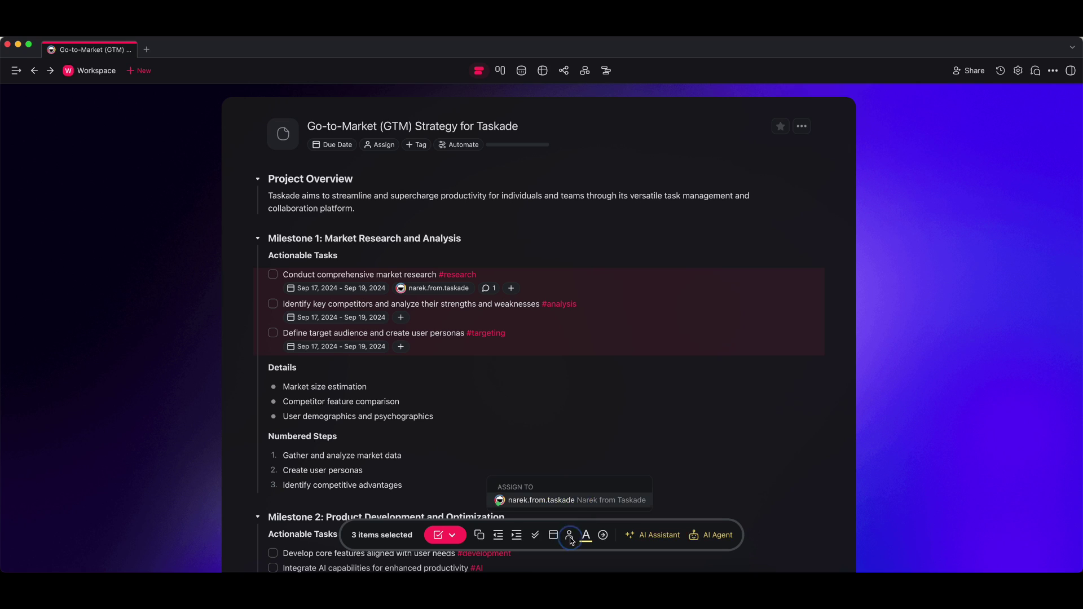
click(531, 503)
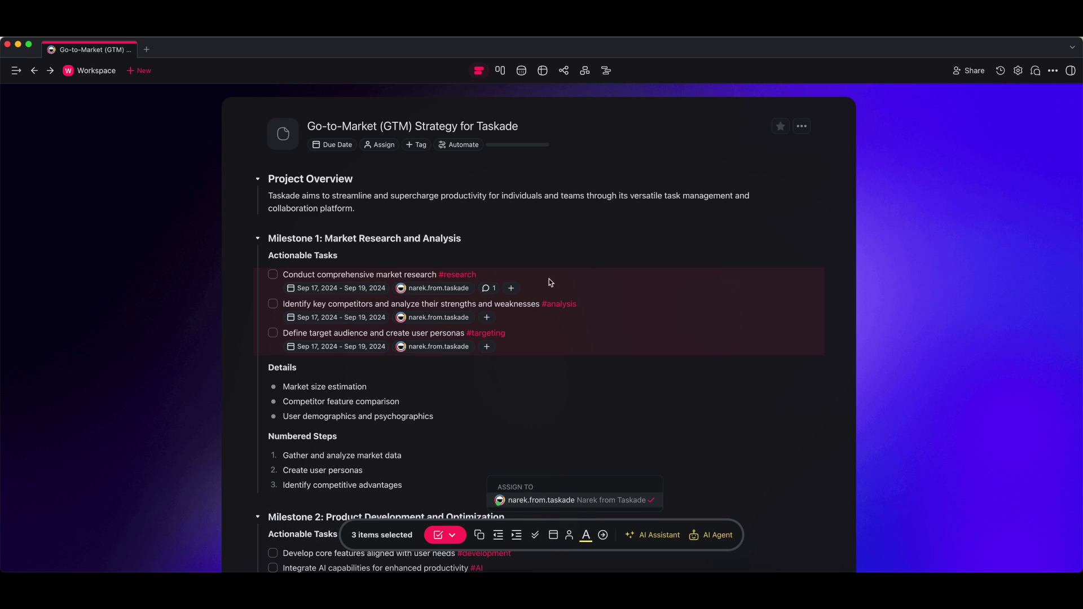
click(535, 535)
click(585, 277)
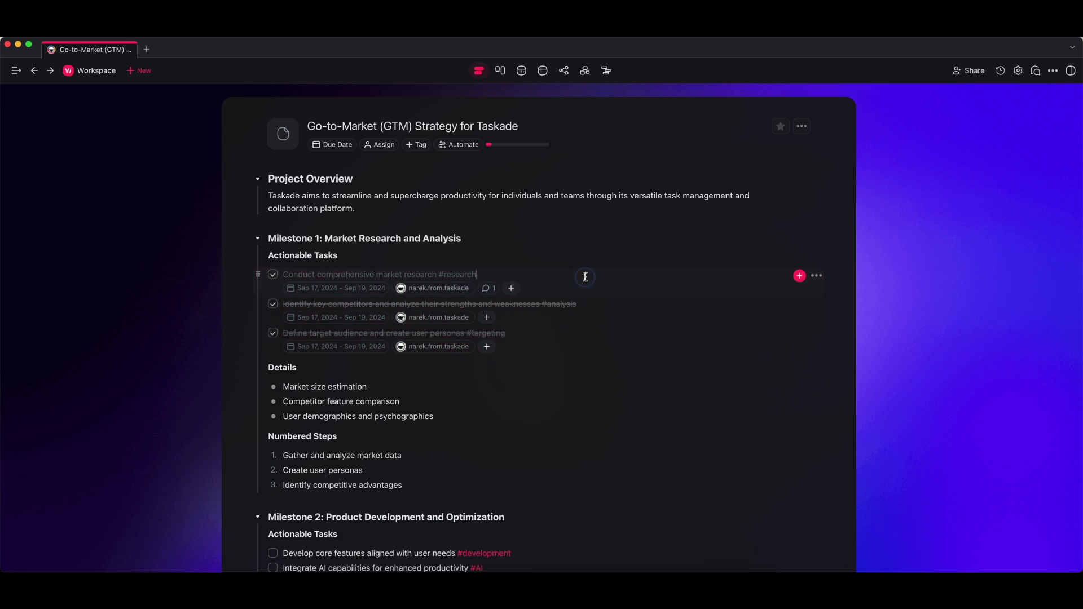
scroll(585, 356, down, 3)
scroll(583, 353, up, 3)
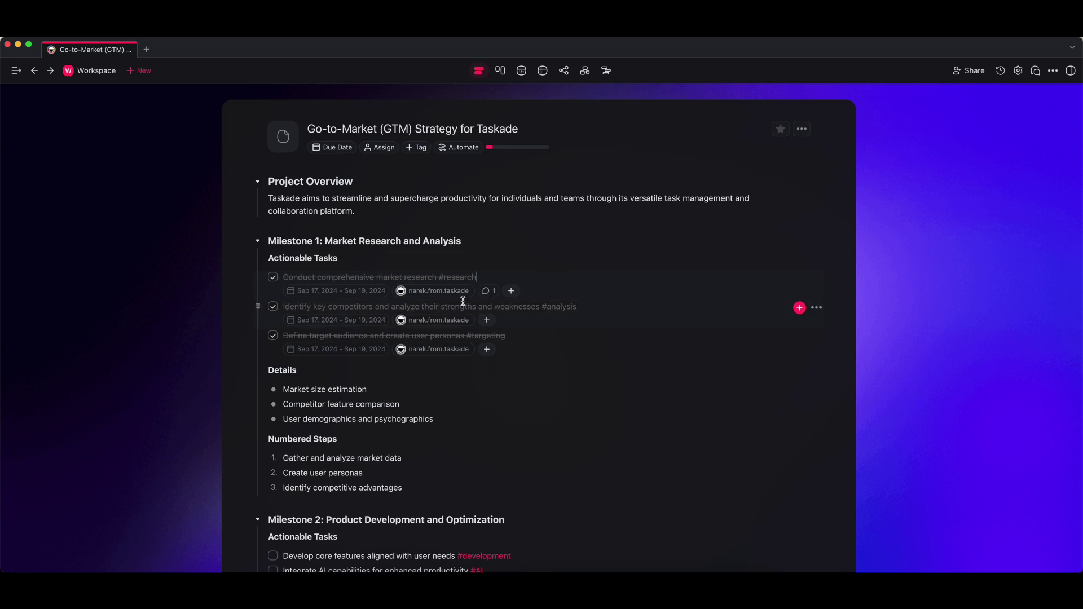
drag(500, 277, 510, 338)
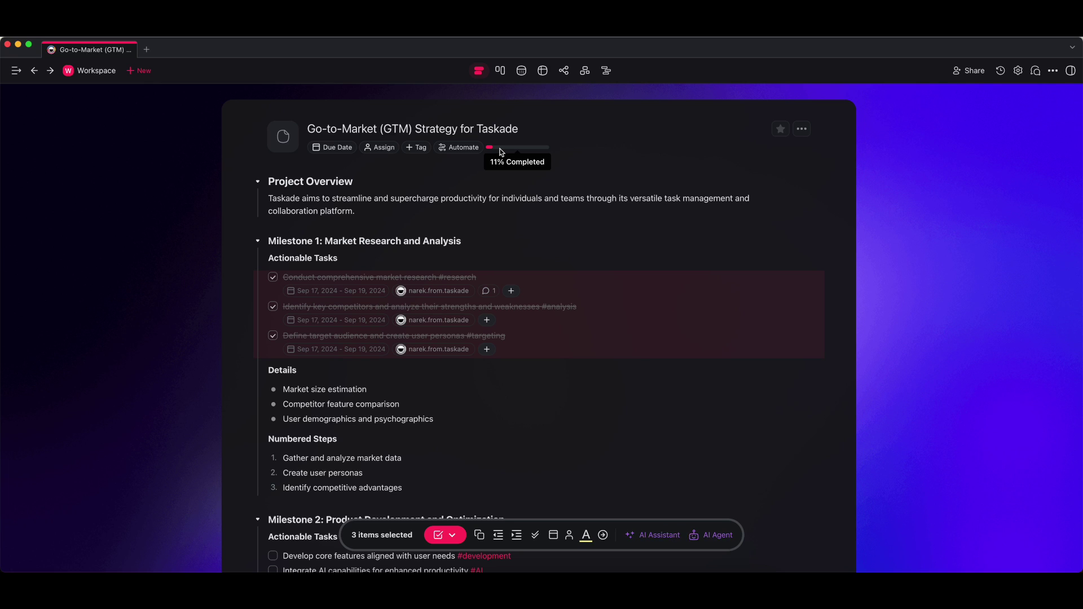
Set the project's dates to Sep 2–30 and assign it to the workspace member
click(492, 262)
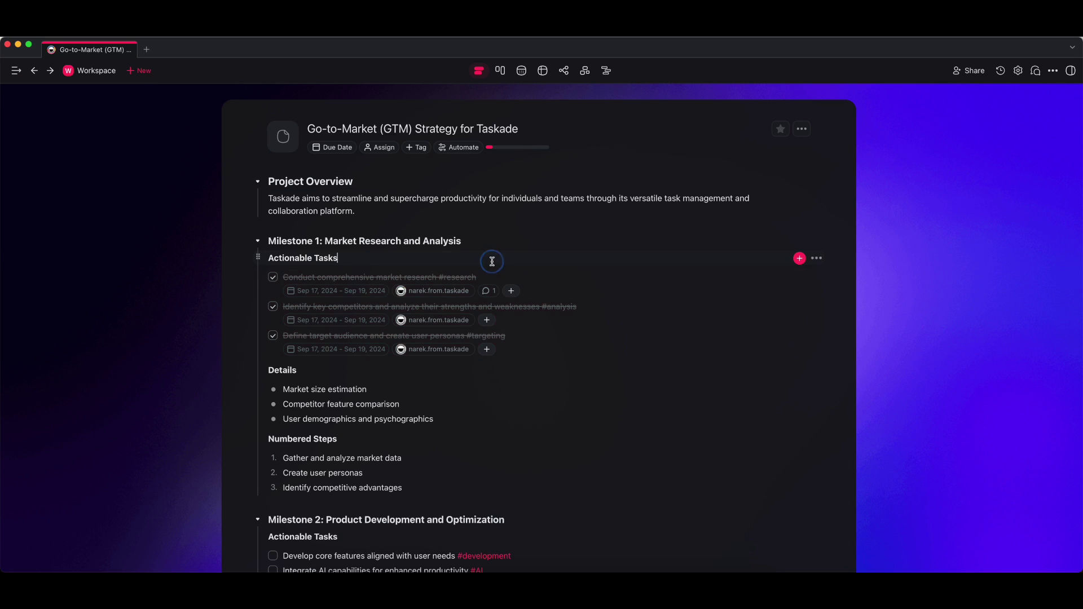
click(333, 150)
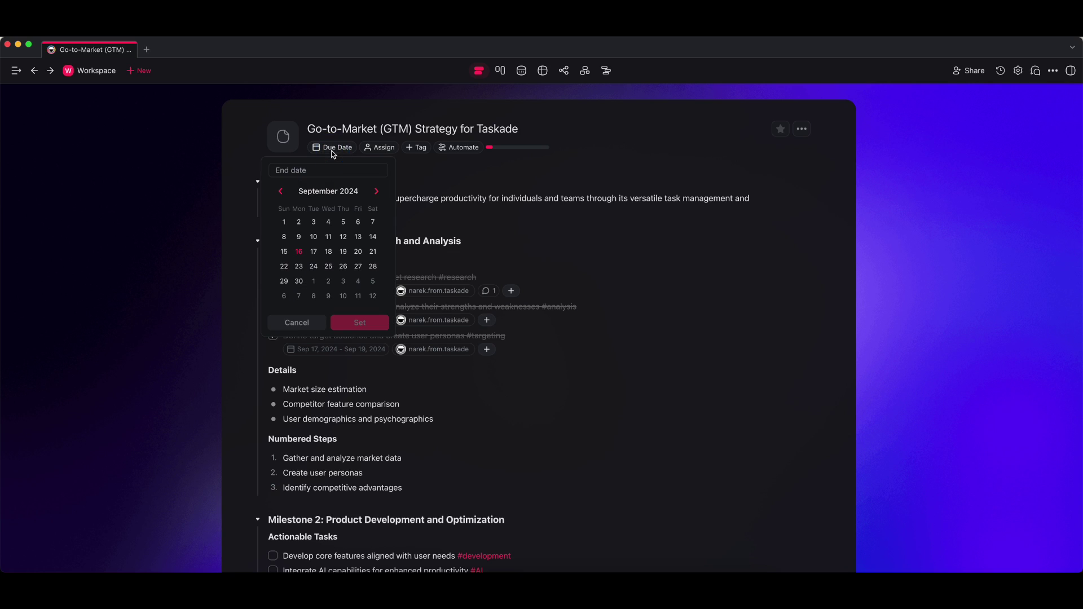
click(304, 225)
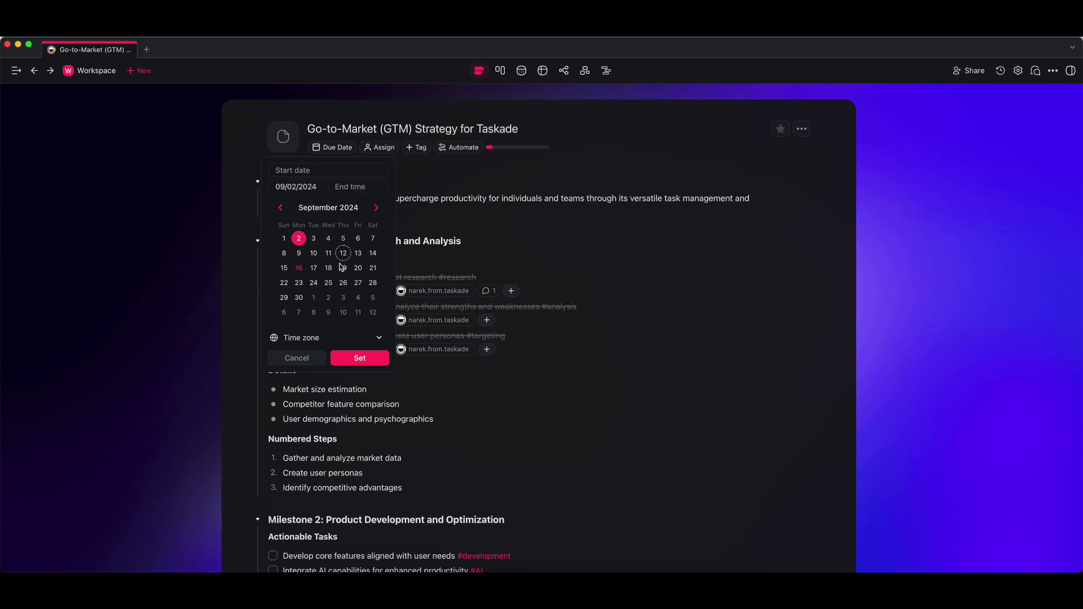
click(299, 298)
click(352, 356)
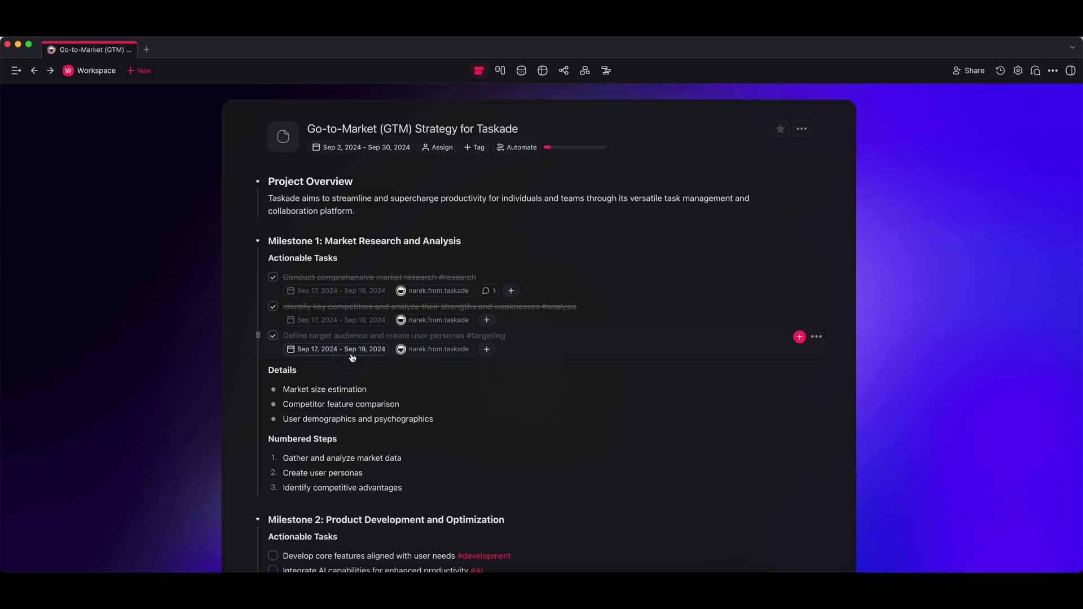
click(449, 150)
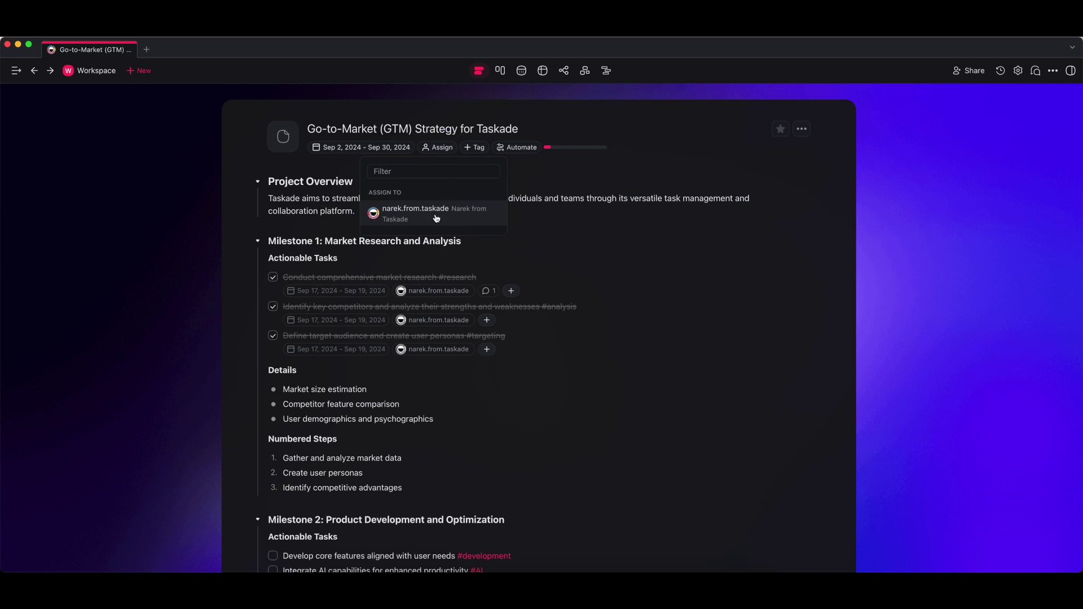
click(436, 214)
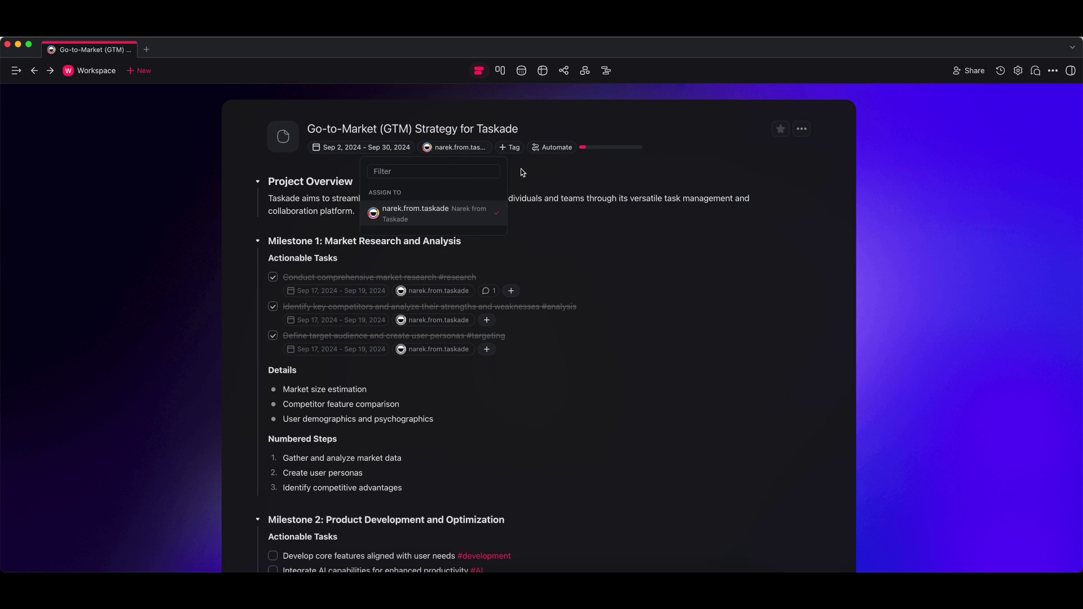
click(596, 178)
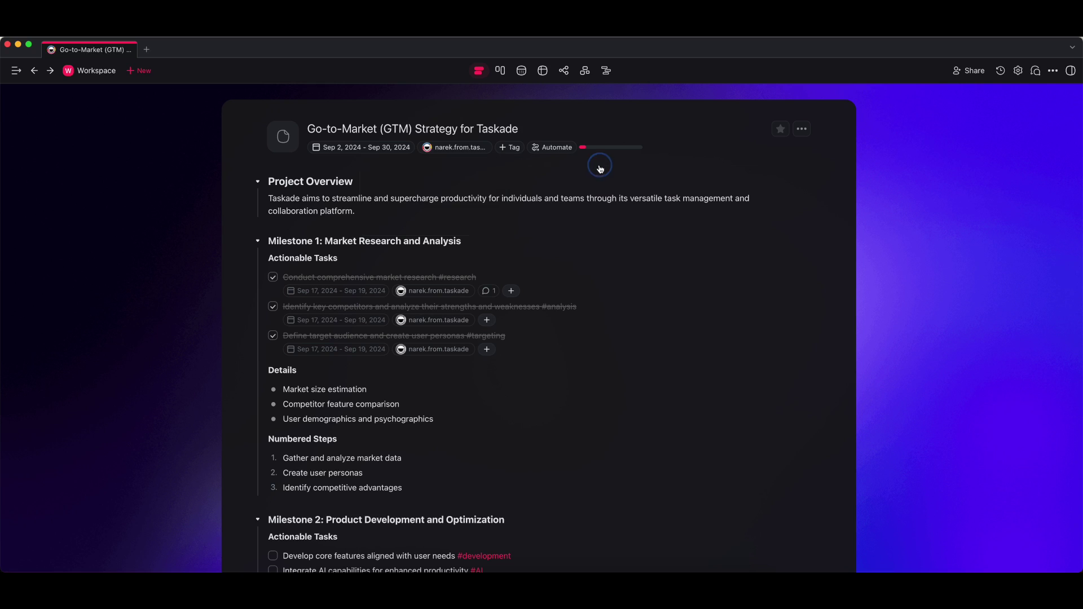
Tag the project In Progress, removing the High tag
click(516, 150)
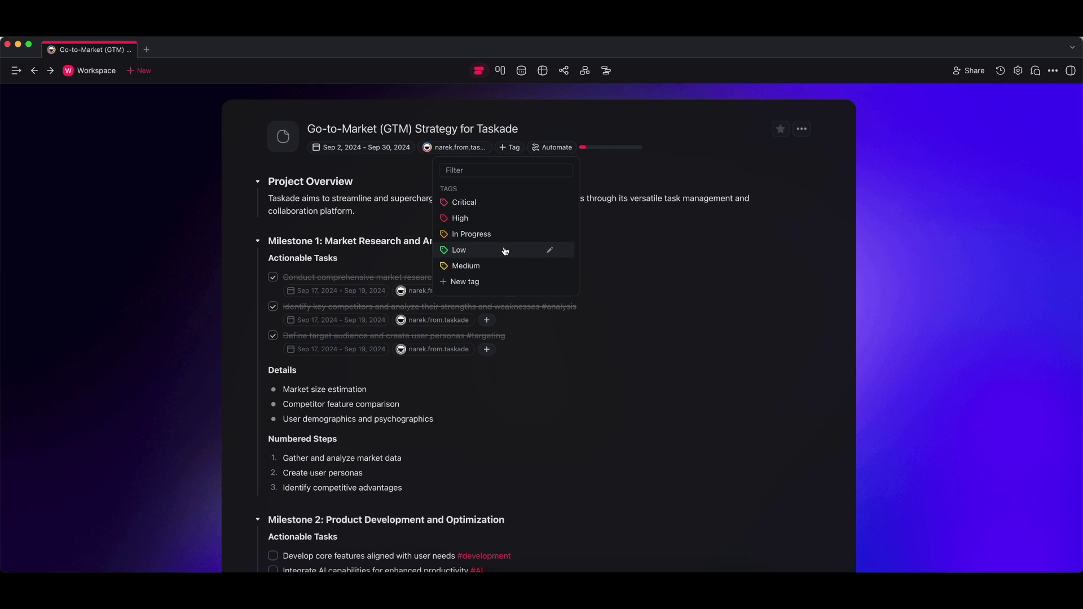
click(497, 223)
click(496, 233)
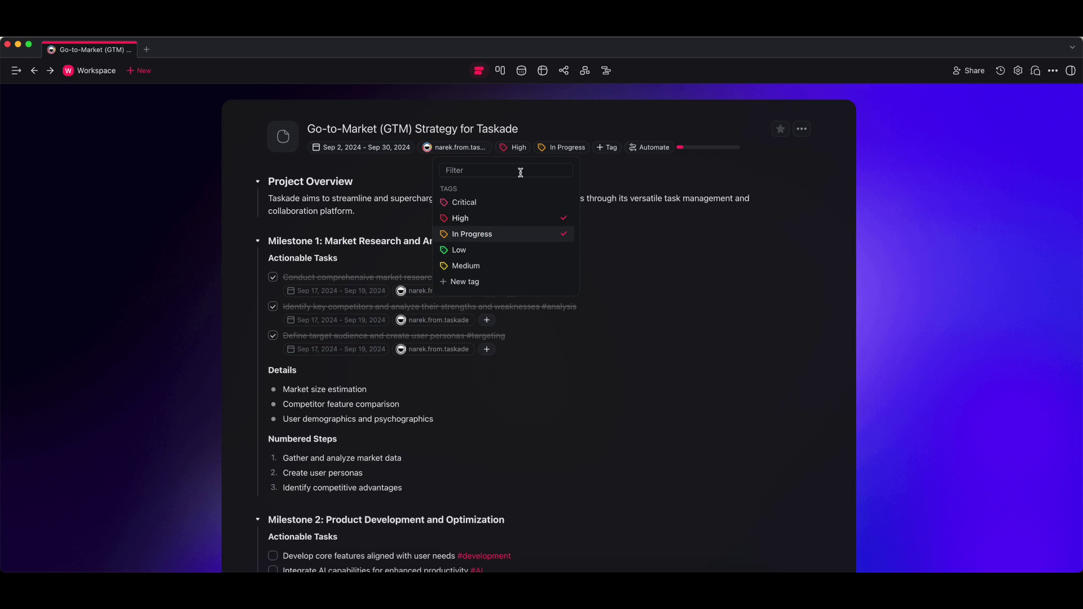
click(500, 219)
click(628, 173)
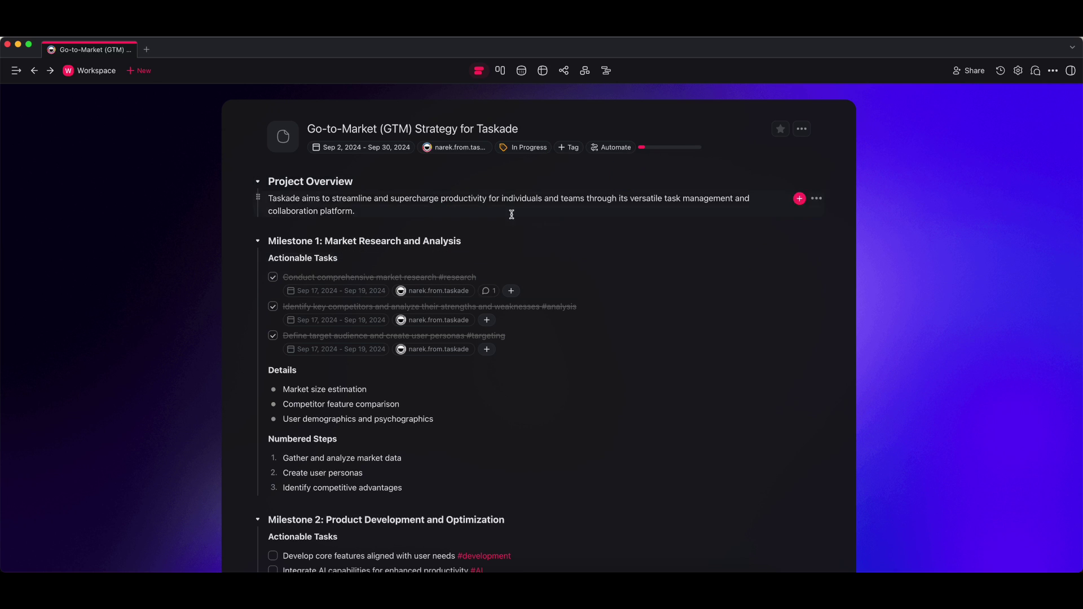
scroll(510, 212, down, 5)
scroll(559, 195, down, 2)
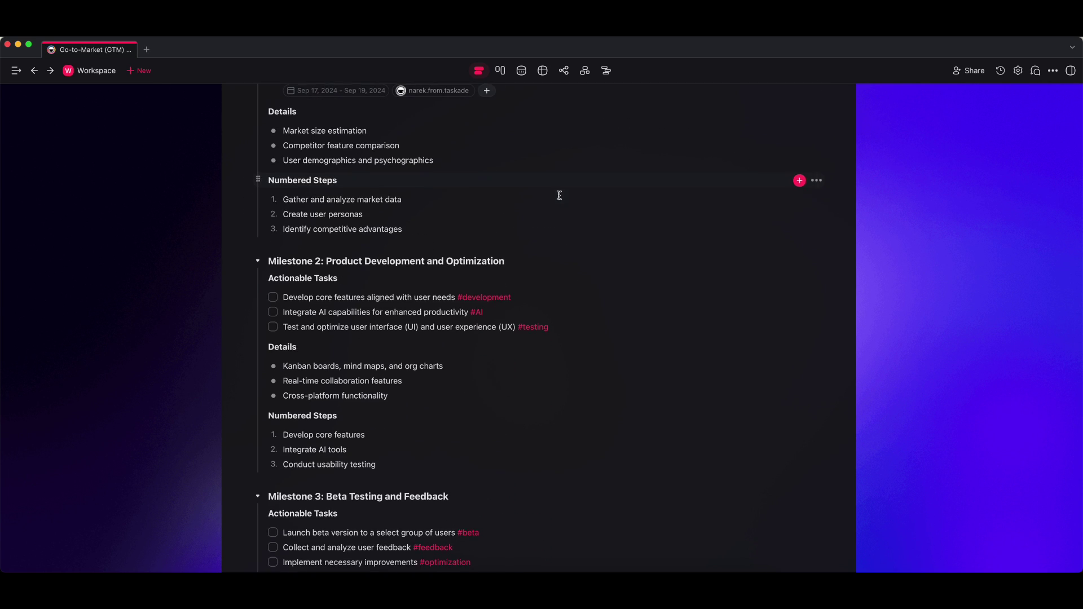
scroll(553, 237, up, 10)
drag(522, 192, 527, 317)
scroll(527, 317, up, 4)
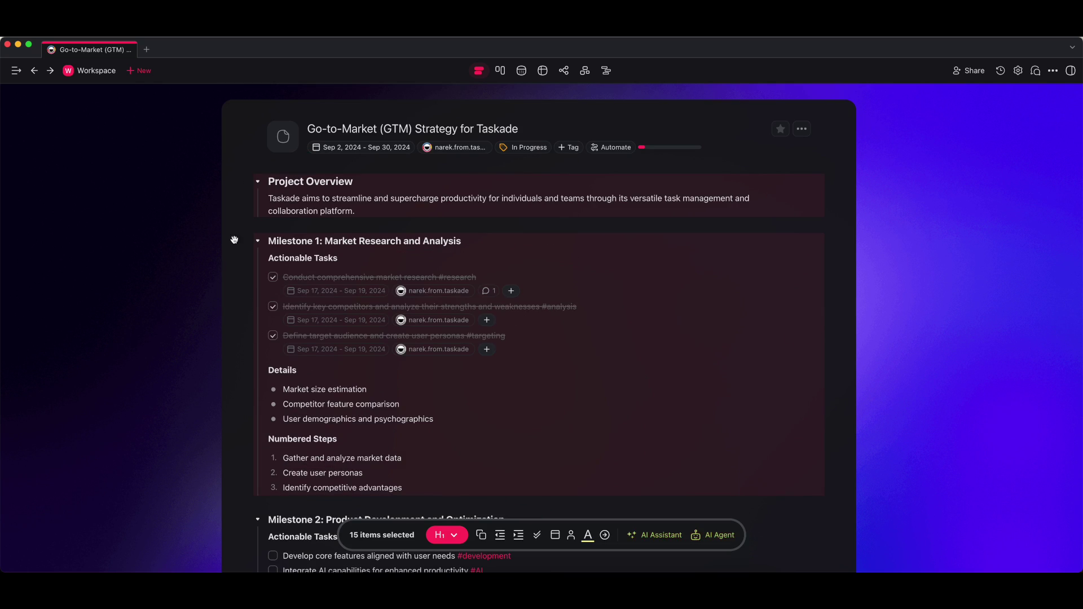
click(258, 241)
click(258, 241)
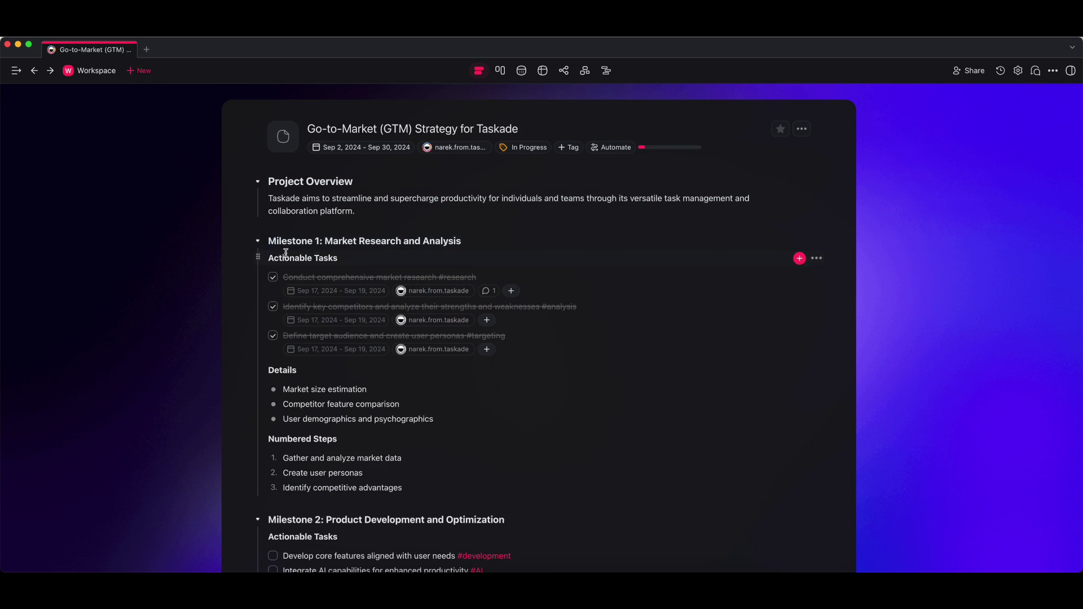
scroll(461, 282, down, 4)
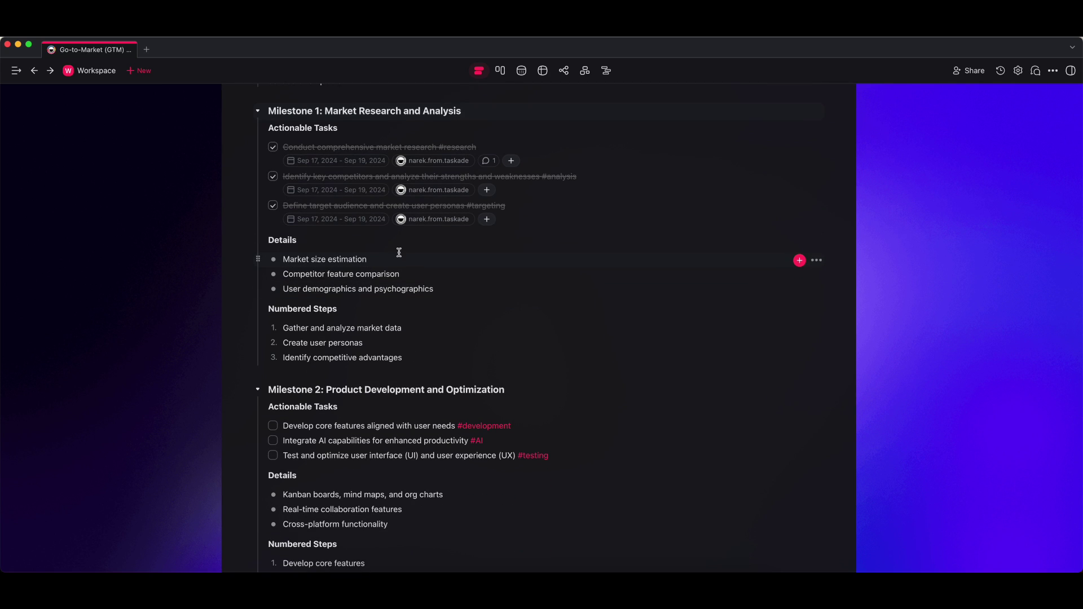
click(357, 240)
scroll(276, 169, up, 2)
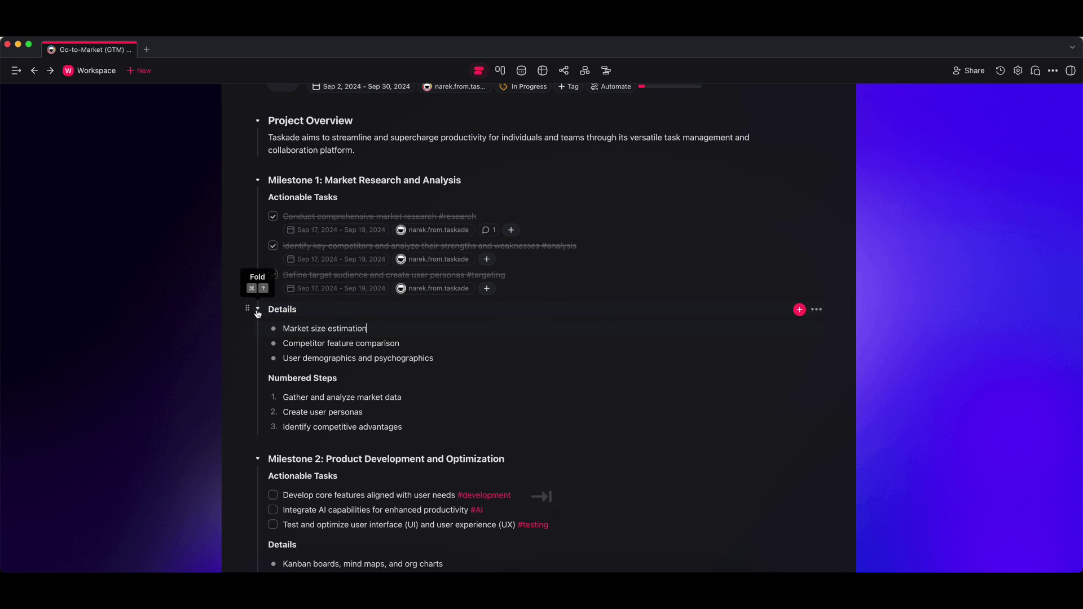
click(258, 310)
click(258, 311)
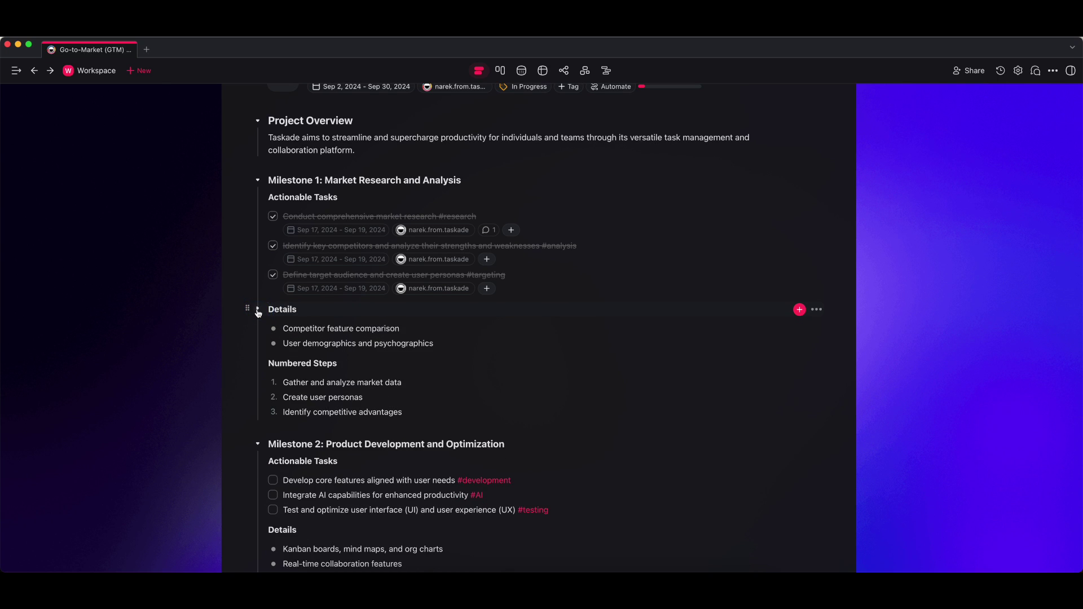
scroll(445, 302, down, 2)
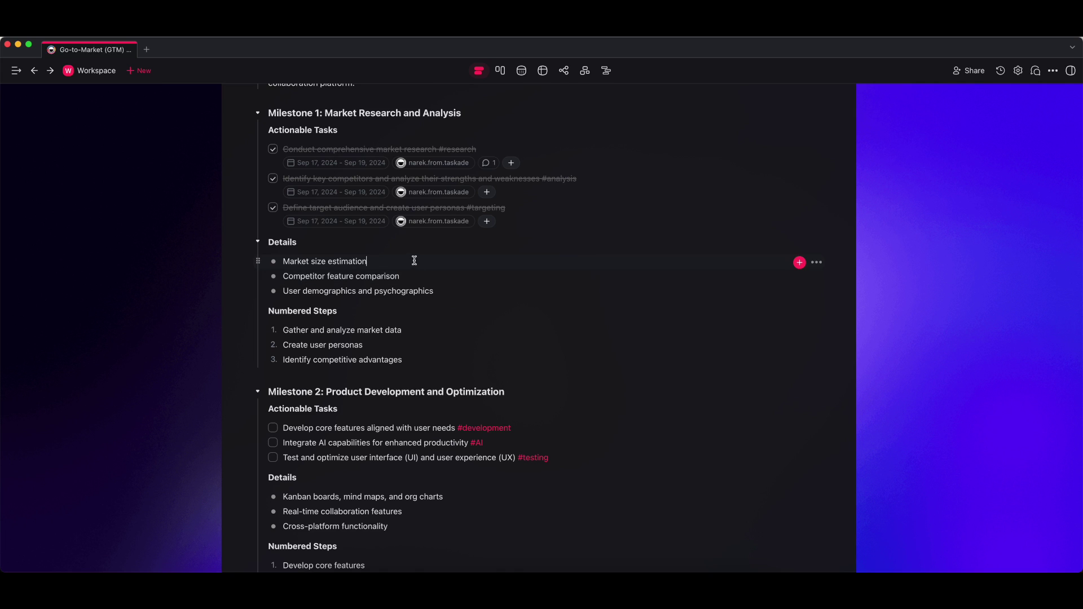
drag(414, 261, 469, 285)
click(467, 286)
Convert the three Numbered Steps under Milestone 1 into Check 1 checkbox items
drag(460, 332, 447, 363)
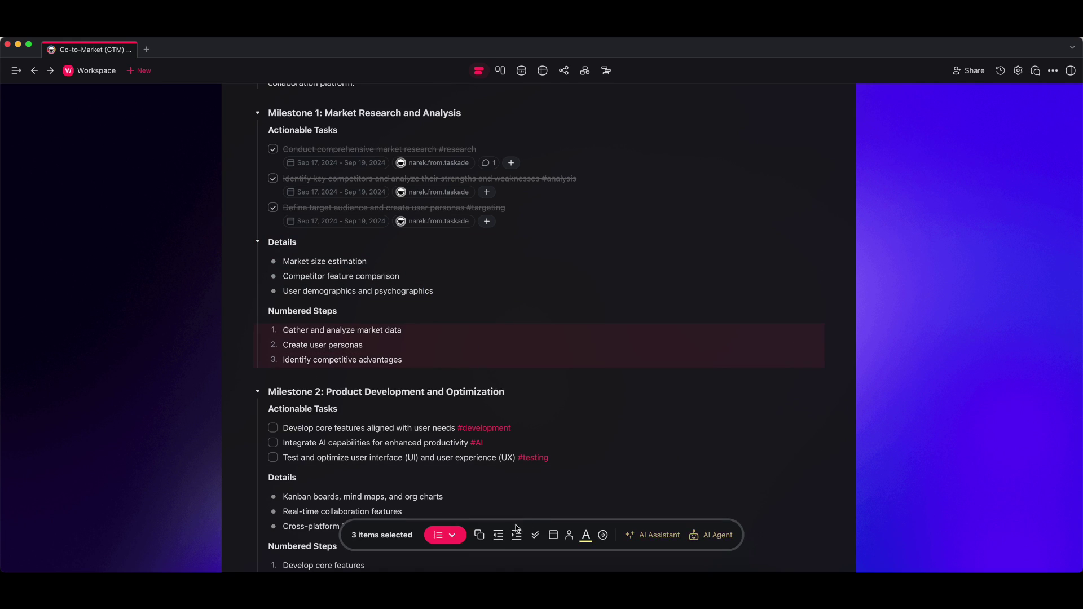
click(450, 537)
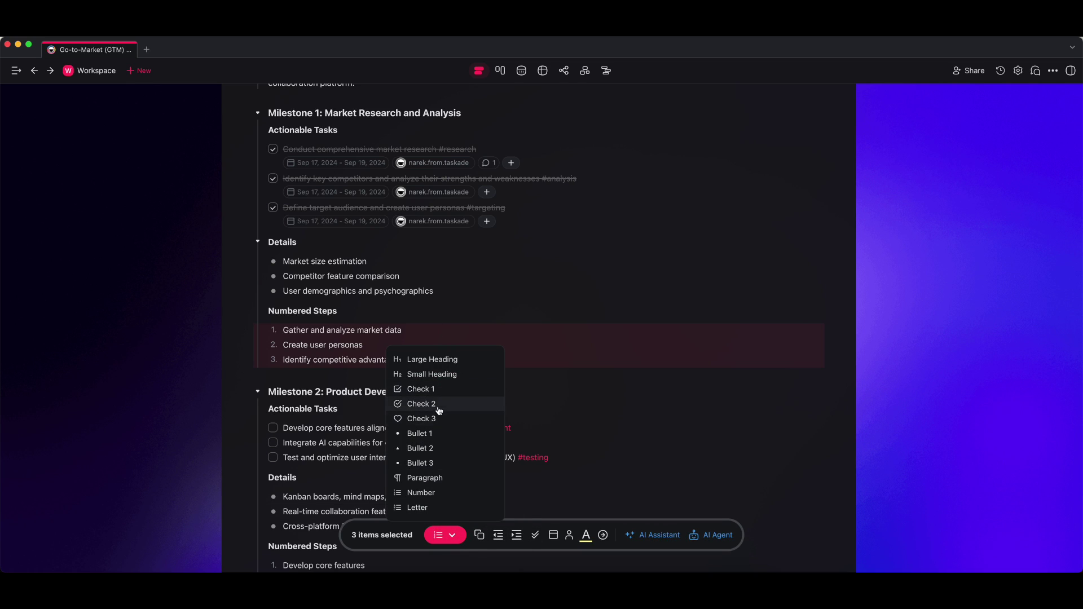
click(438, 394)
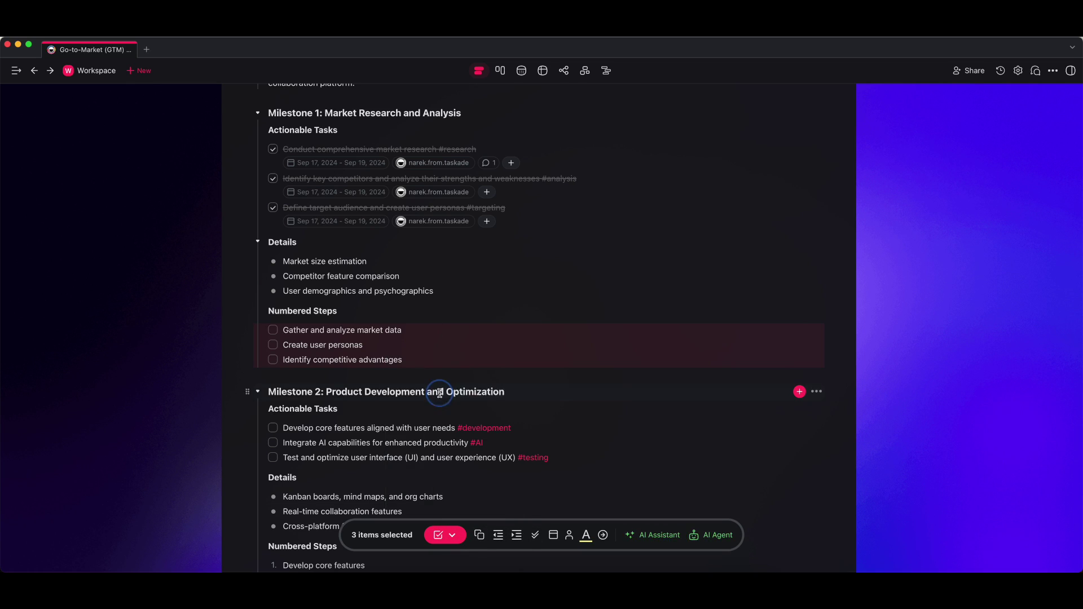
Deselect the converted steps and star the GTM Strategy project as a favourite
click(429, 333)
drag(429, 333, 433, 355)
scroll(481, 357, down, 2)
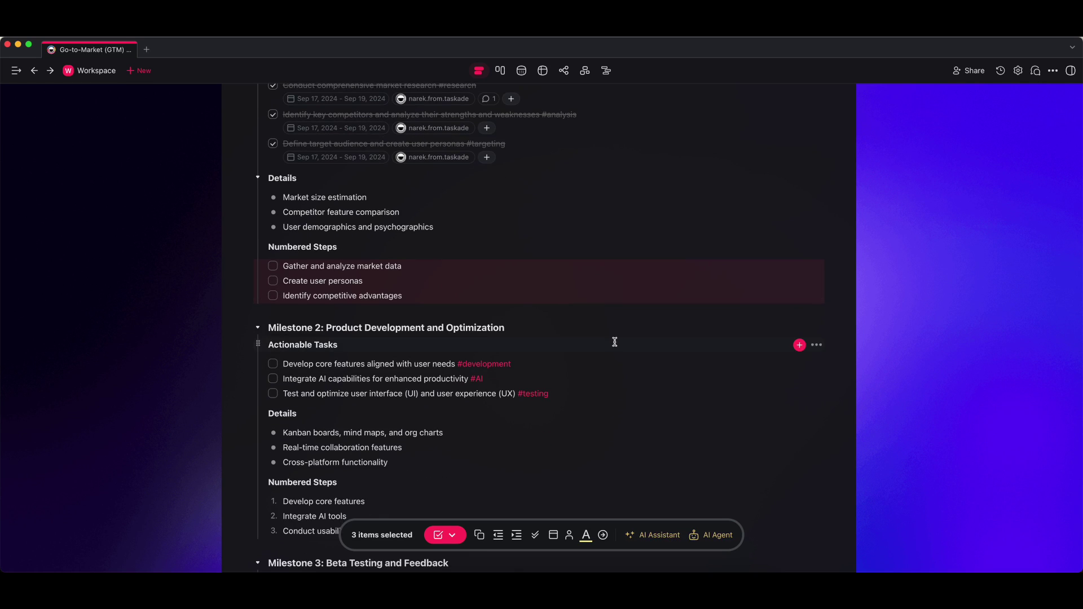
scroll(571, 293, down, 2)
click(547, 324)
scroll(549, 326, up, 6)
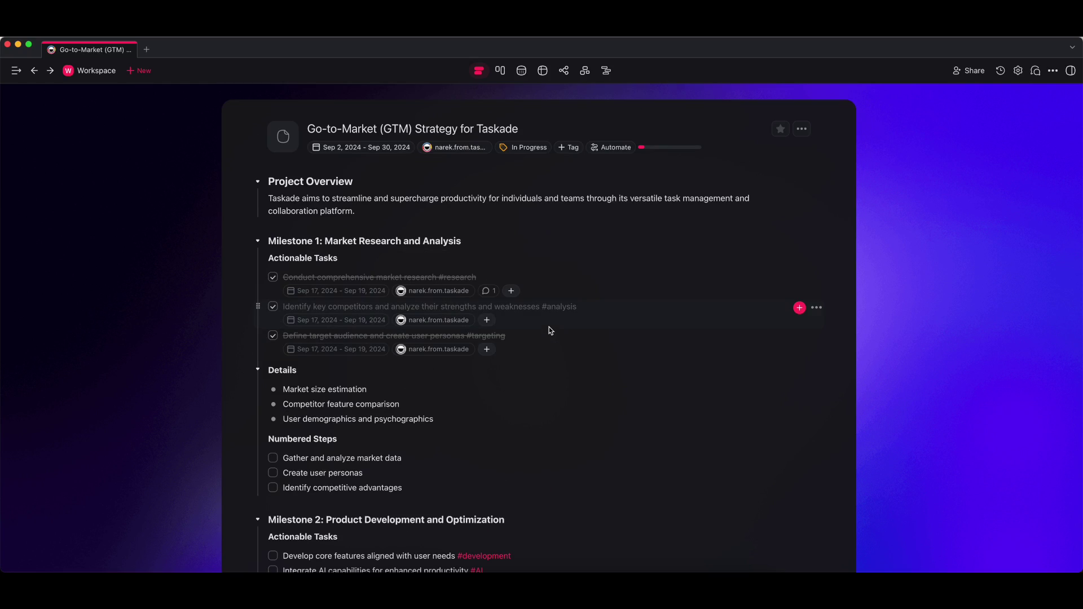
click(781, 130)
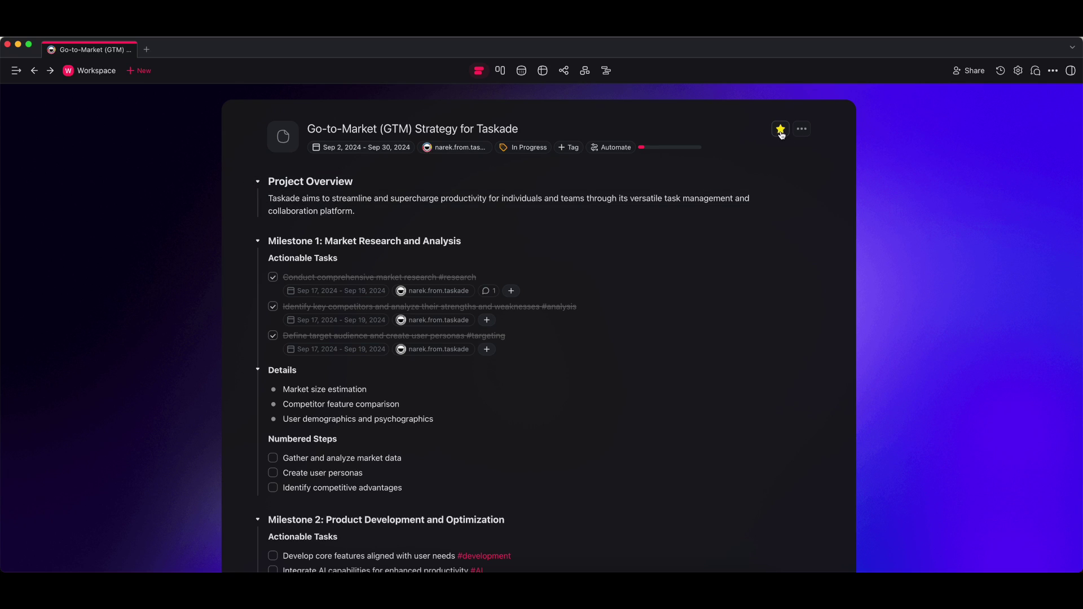
Show the workspace sidebar listing GTM Strategy under Projects
click(16, 71)
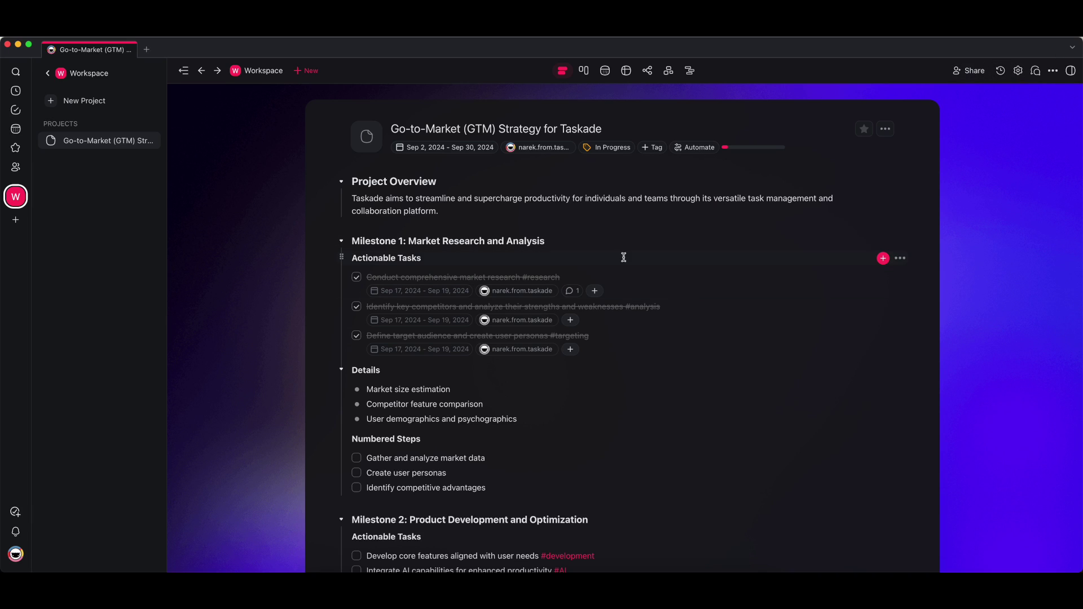
Switch the side panel to Team Chat and send 'Hey, where are we on this?'
click(1036, 74)
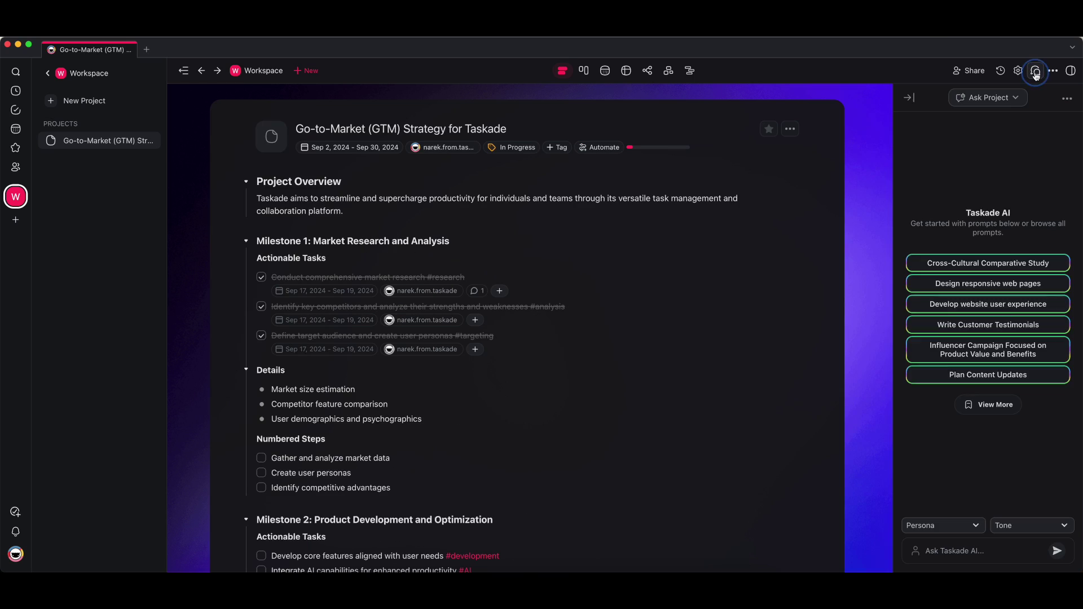
click(986, 107)
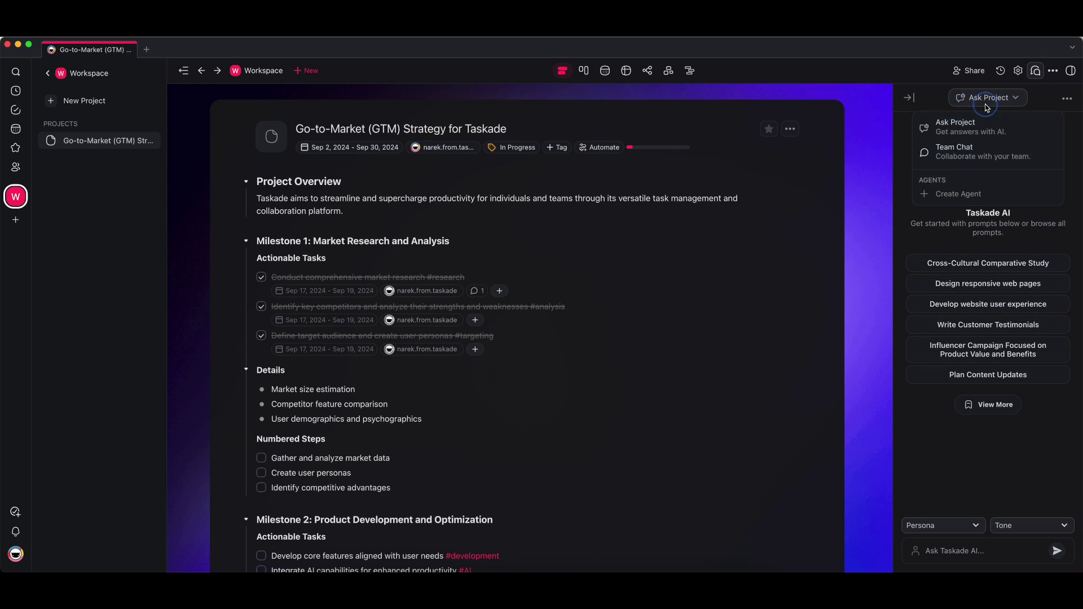
click(978, 154)
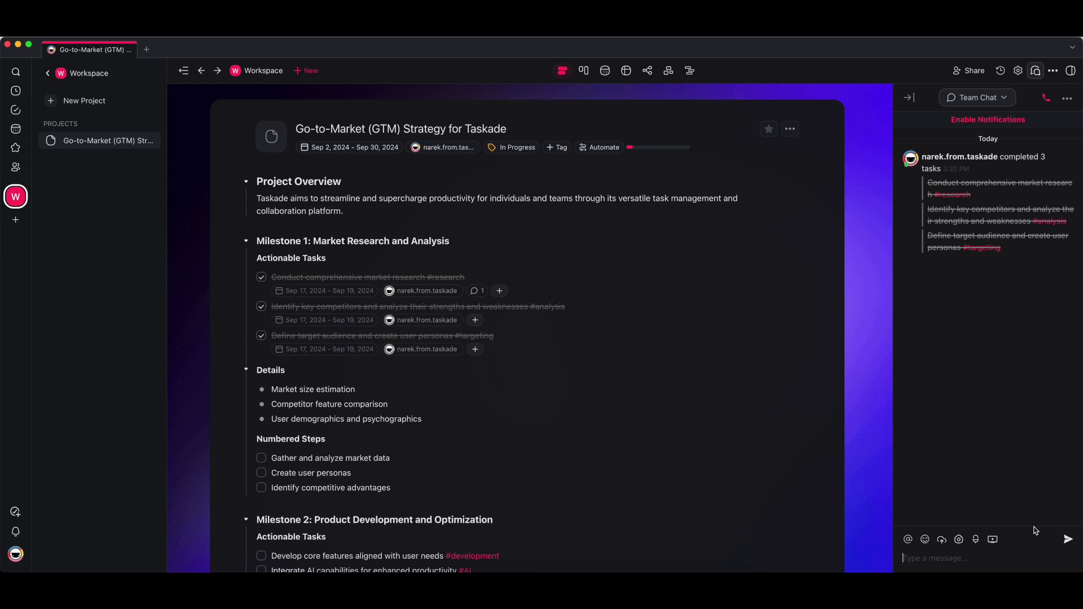
text(Hey, where are we on this?)
key(Left)
key(Return)
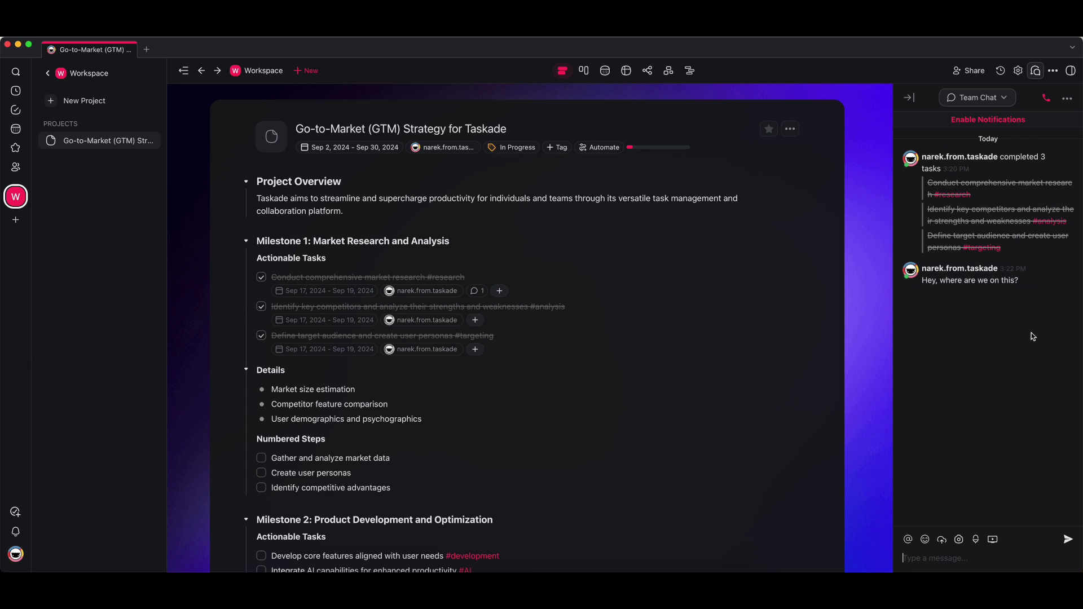
Answer that message with a quoted reply saying 'In progress'
click(1036, 265)
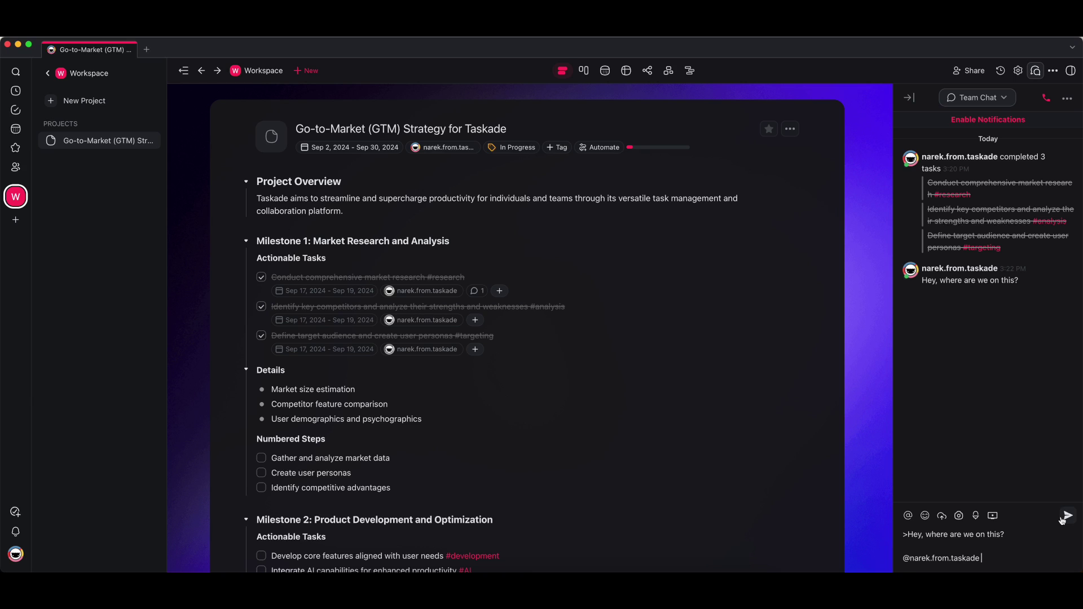
text(In progress)
key(Return)
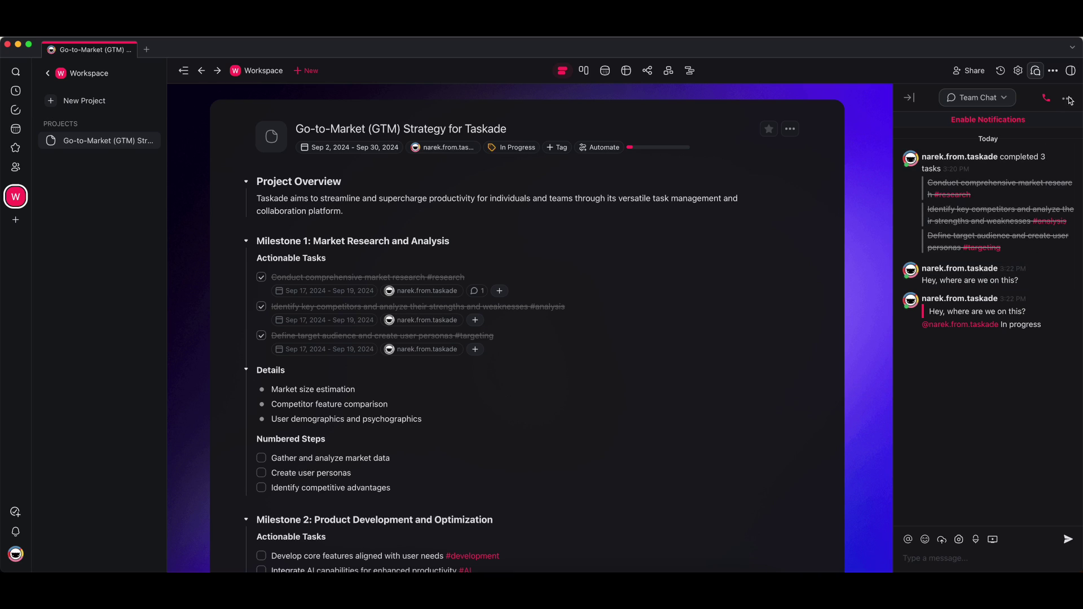
click(1065, 101)
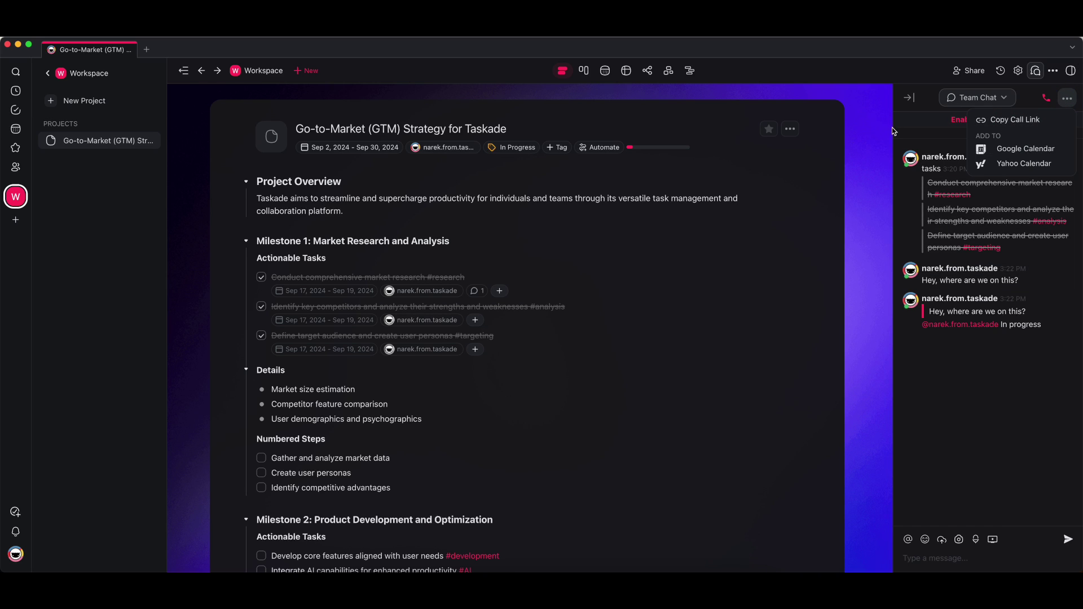
click(865, 197)
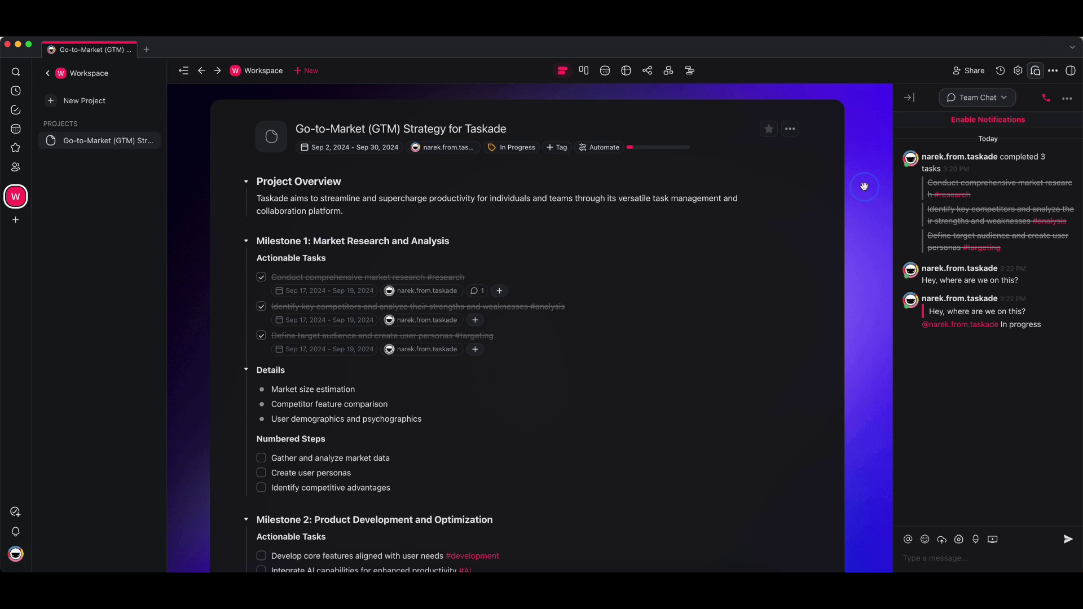
click(967, 74)
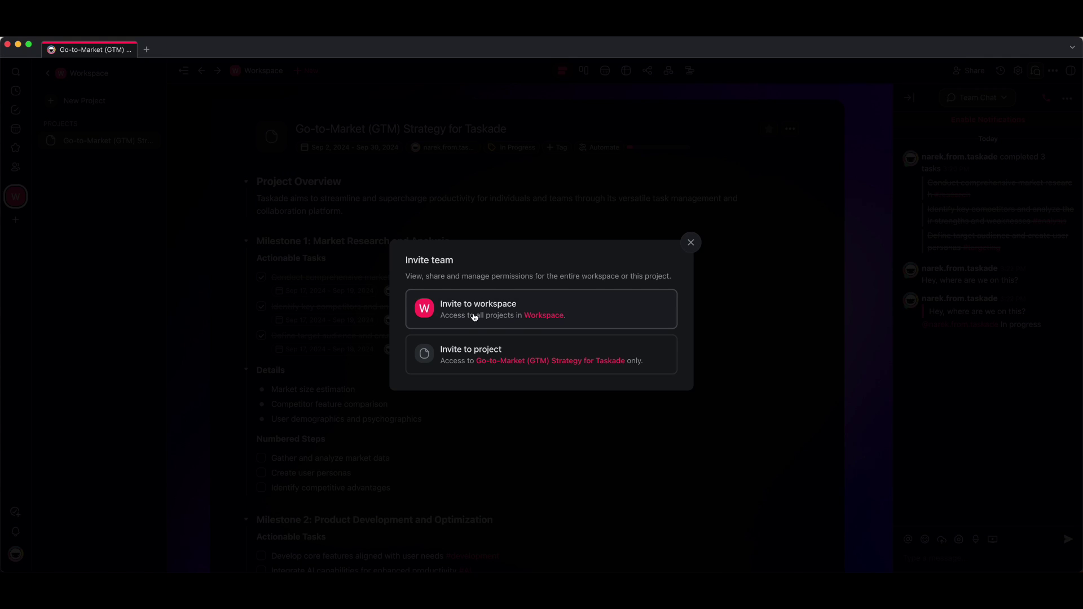
click(463, 353)
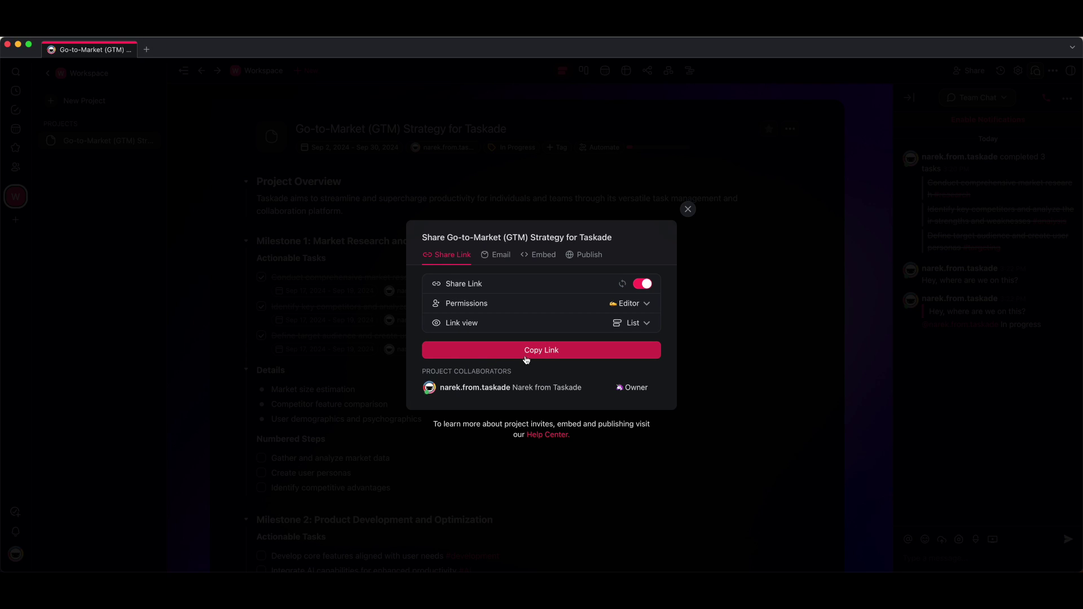
click(497, 254)
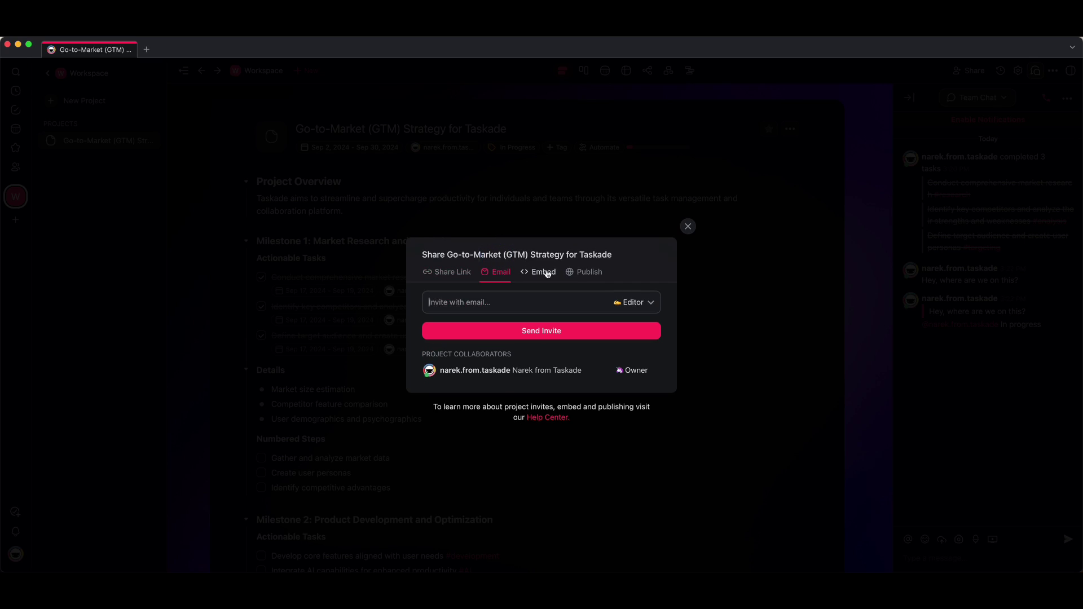
click(545, 273)
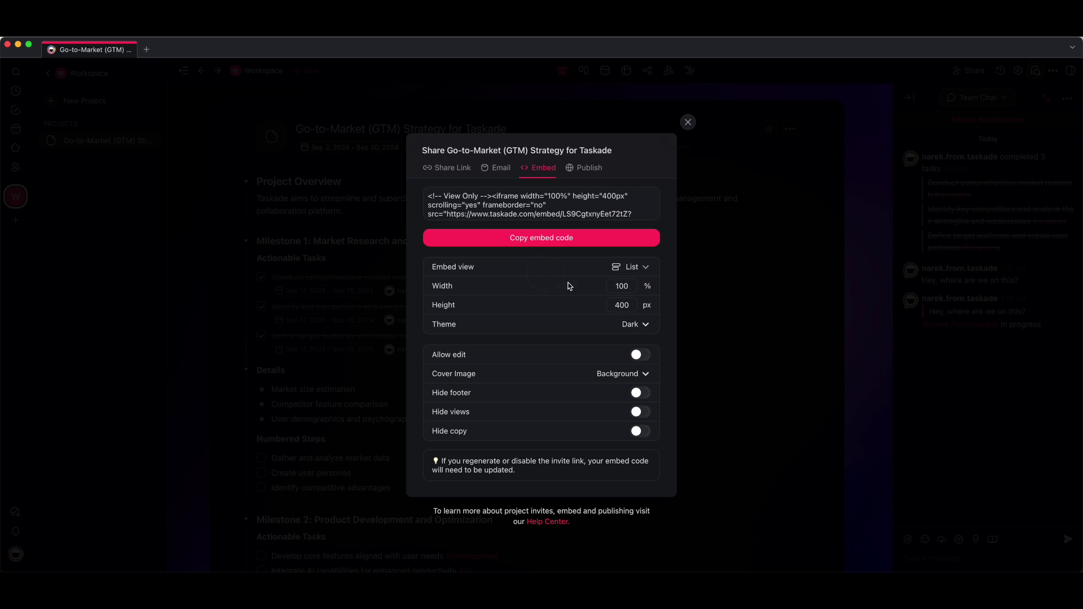
click(586, 167)
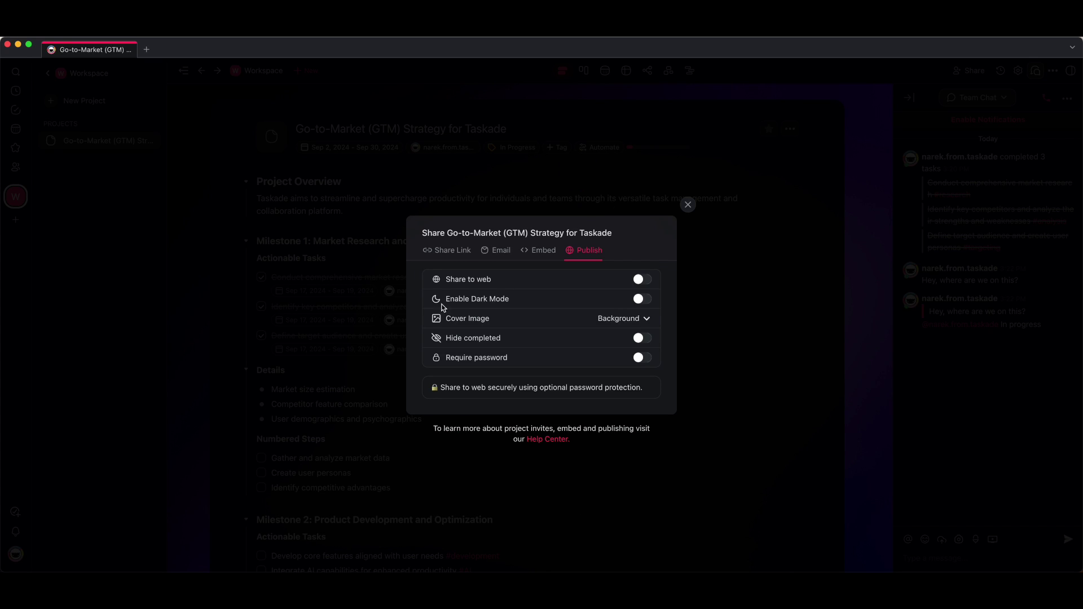
click(446, 250)
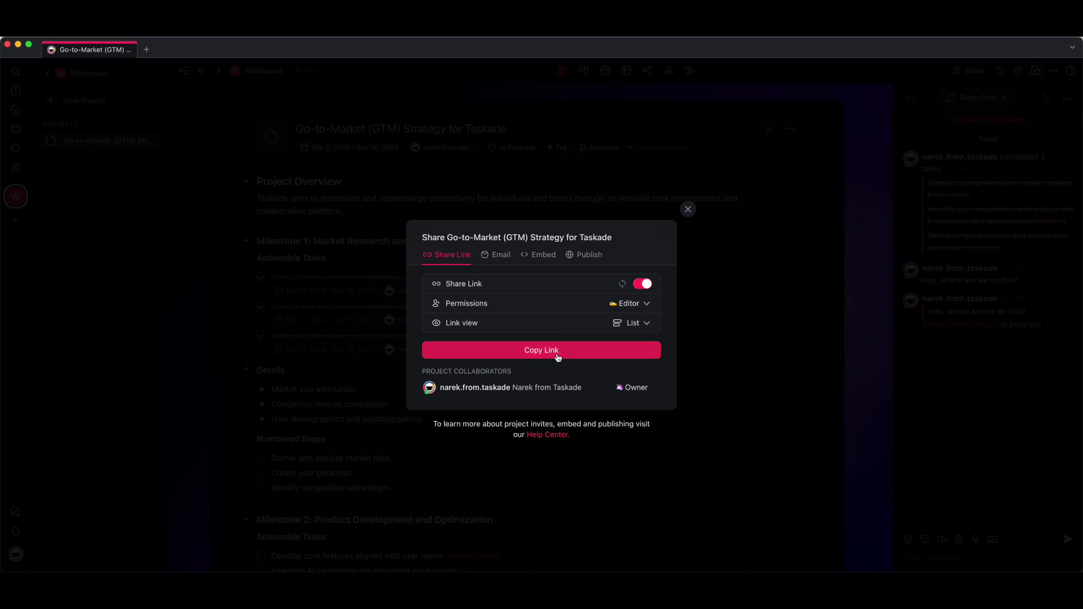
click(556, 353)
click(650, 305)
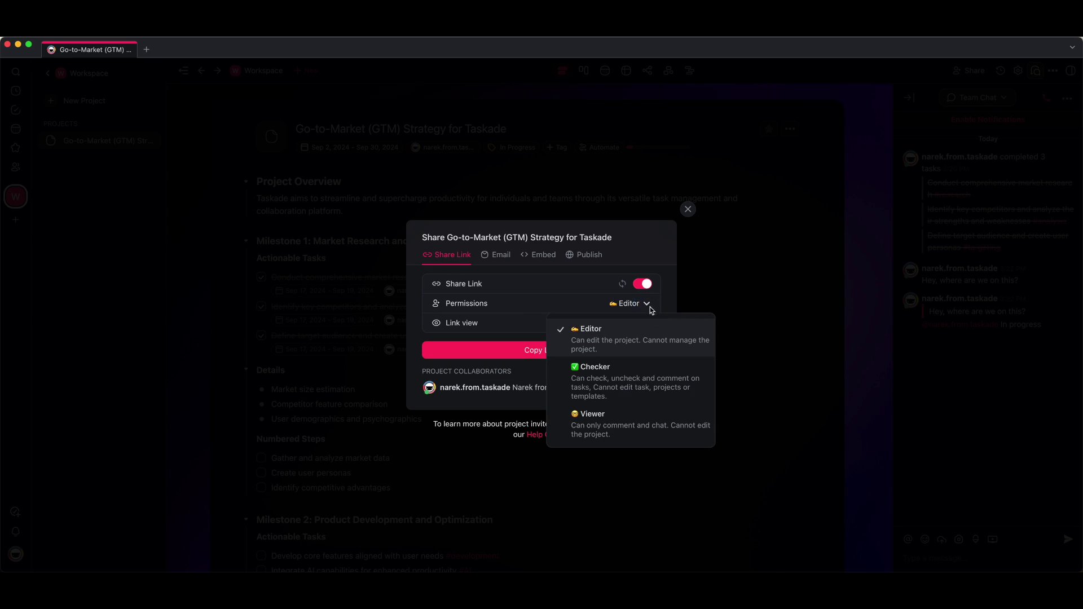
click(688, 211)
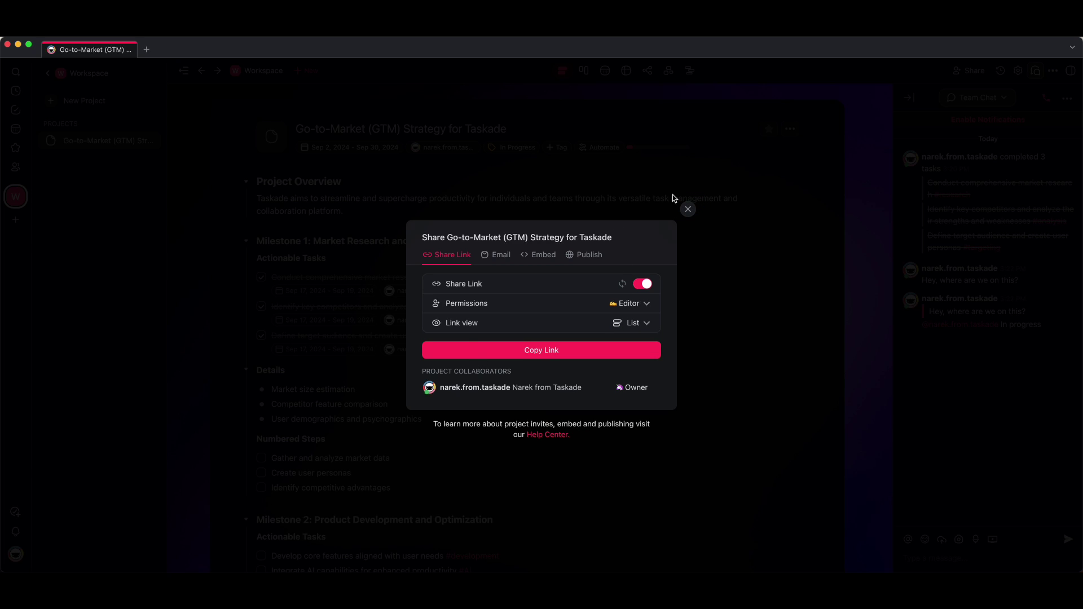
Close the sharing dialog and briefly view the project as a board before returning to list
click(688, 209)
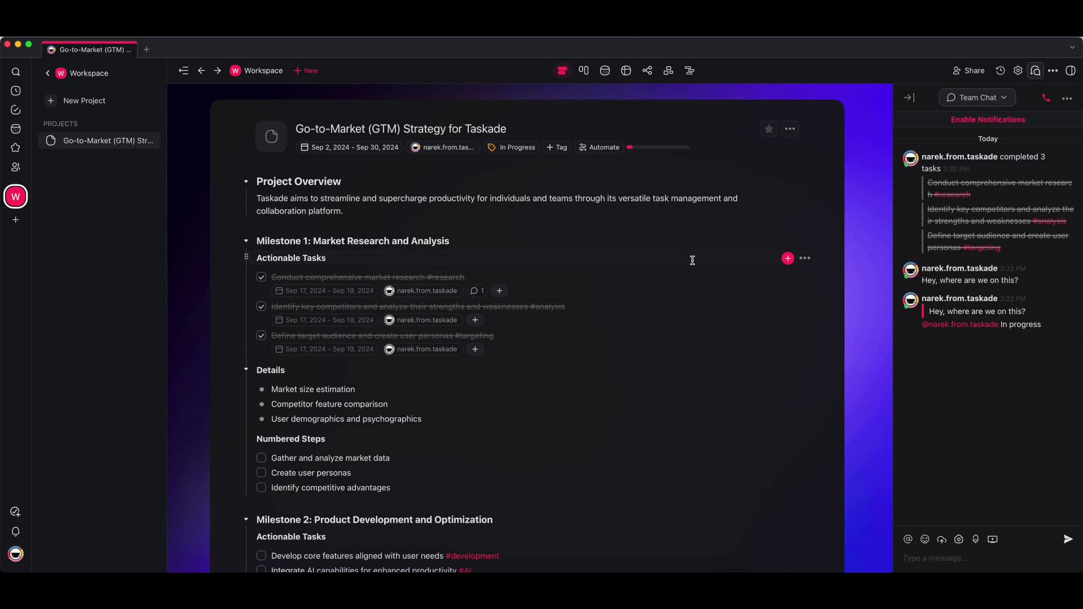
click(562, 75)
click(585, 71)
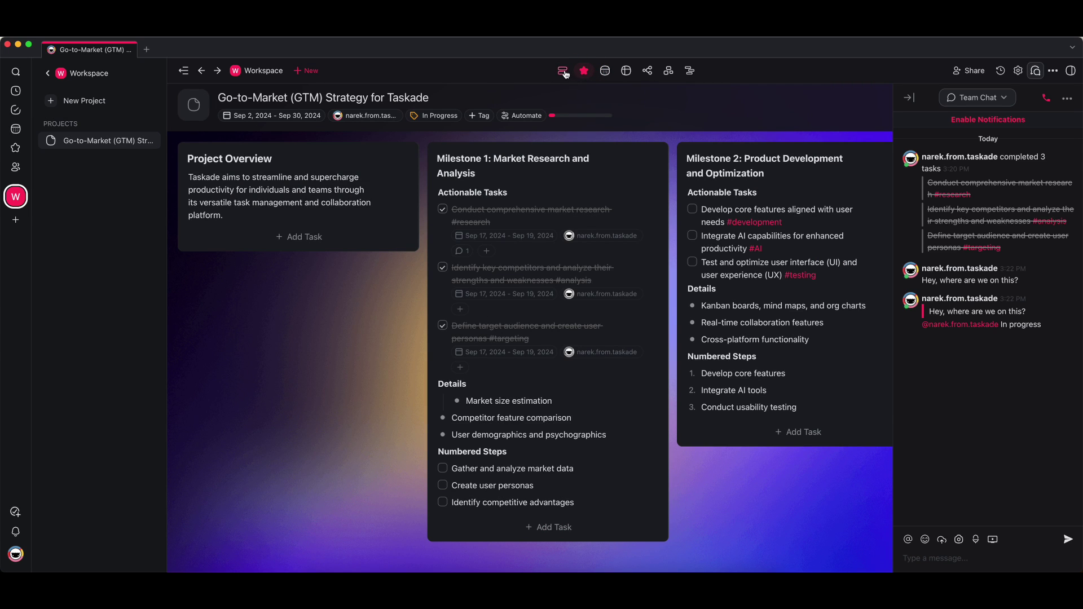
click(561, 71)
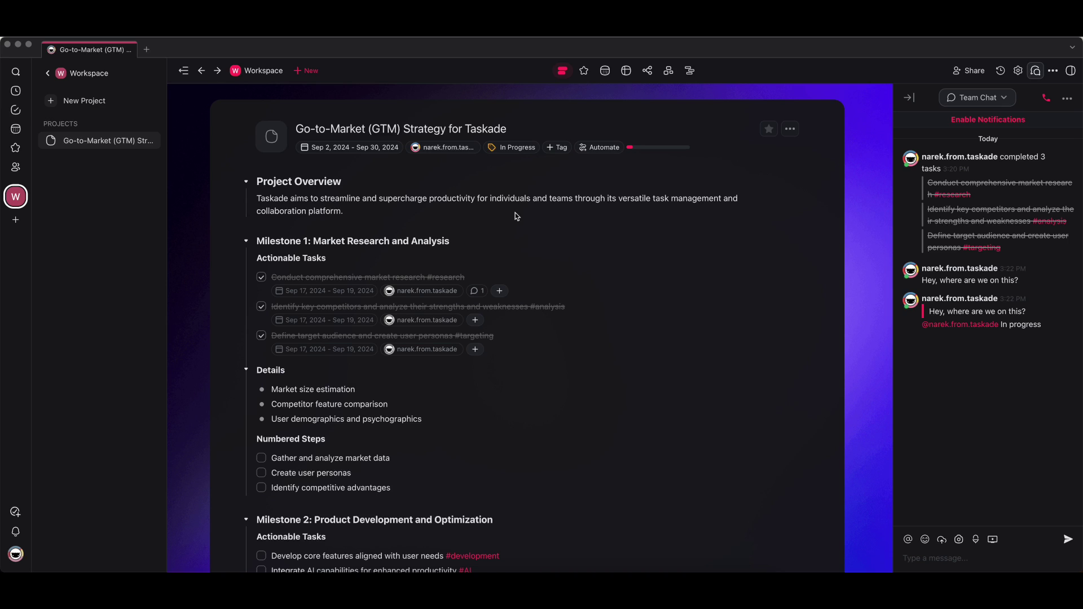
click(788, 199)
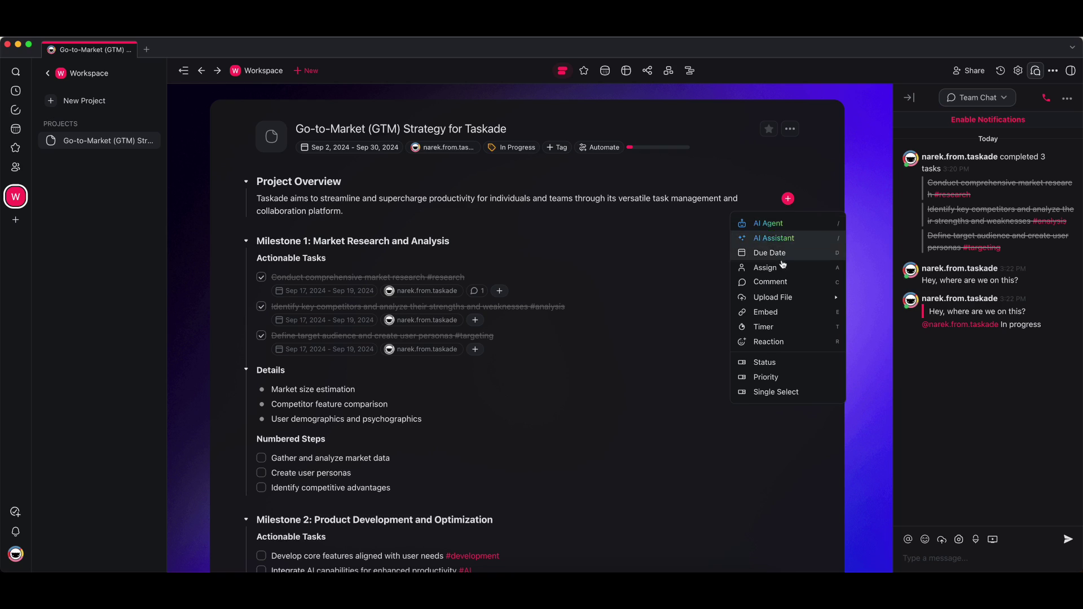
mouse_move(782, 297)
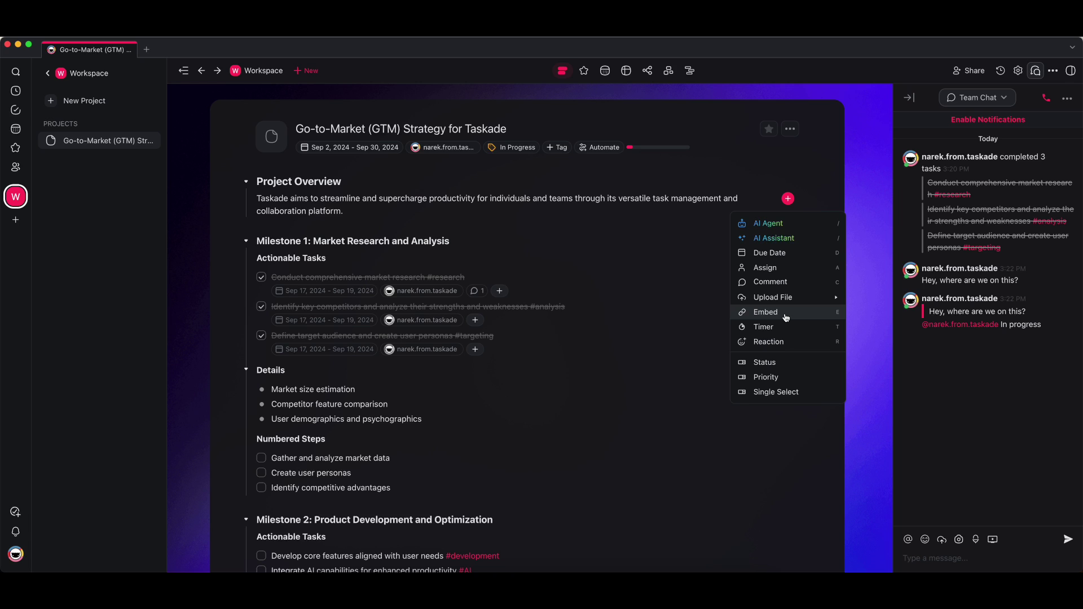
click(534, 216)
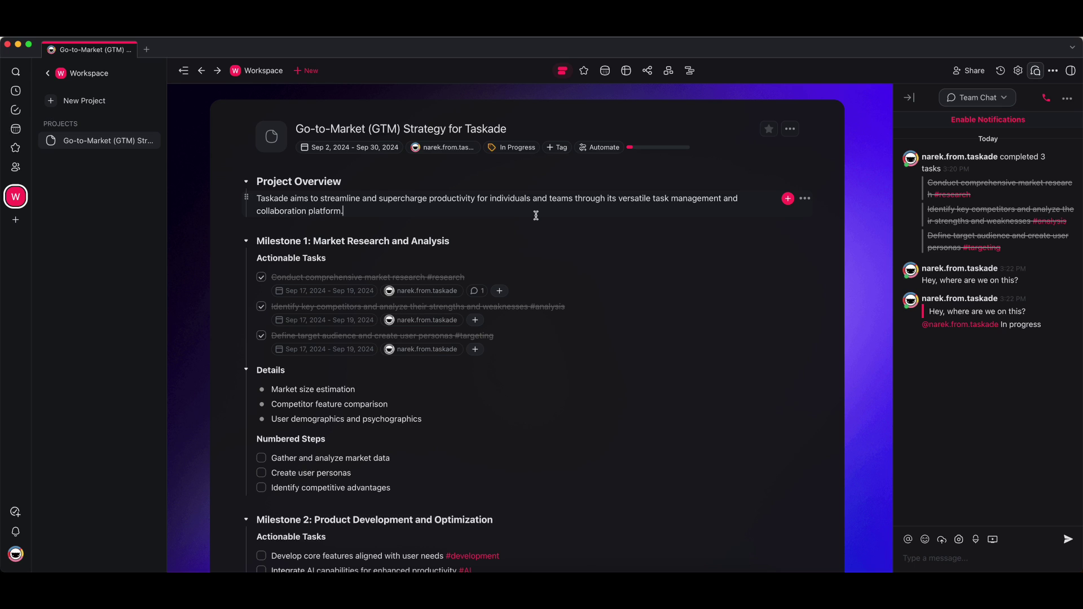
scroll(502, 221, down, 4)
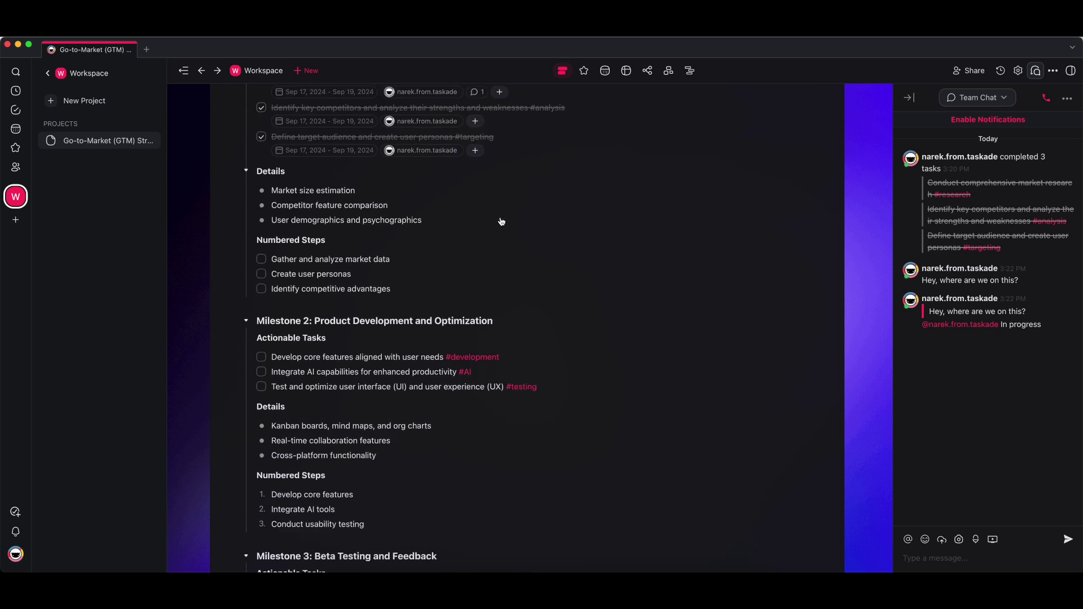
scroll(501, 221, down, 10)
scroll(515, 218, up, 15)
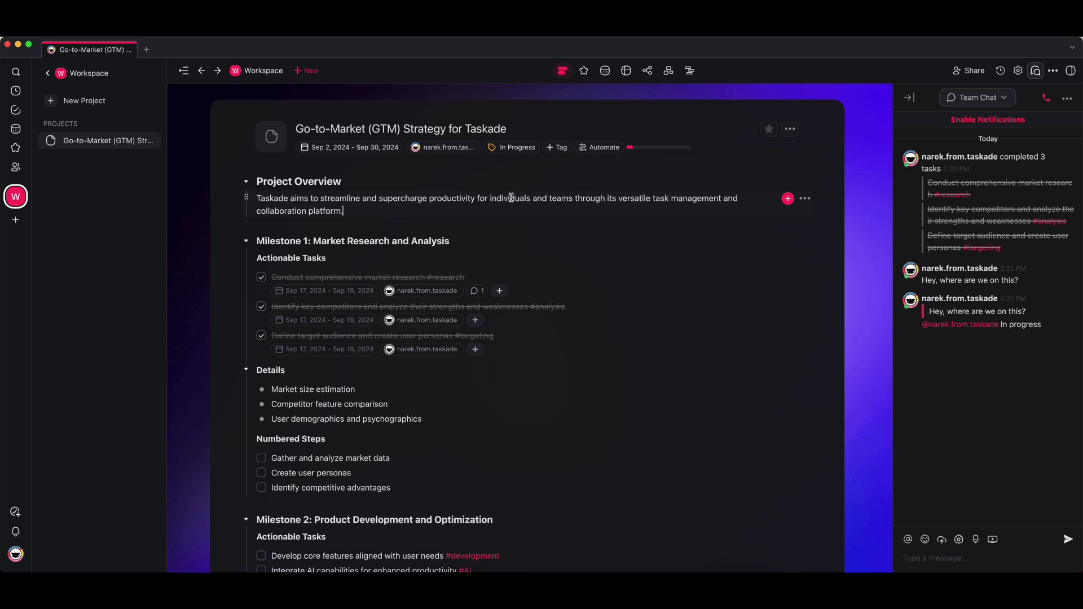
Close Team Chat and restore the project to the Today 3:19 PM version
click(907, 100)
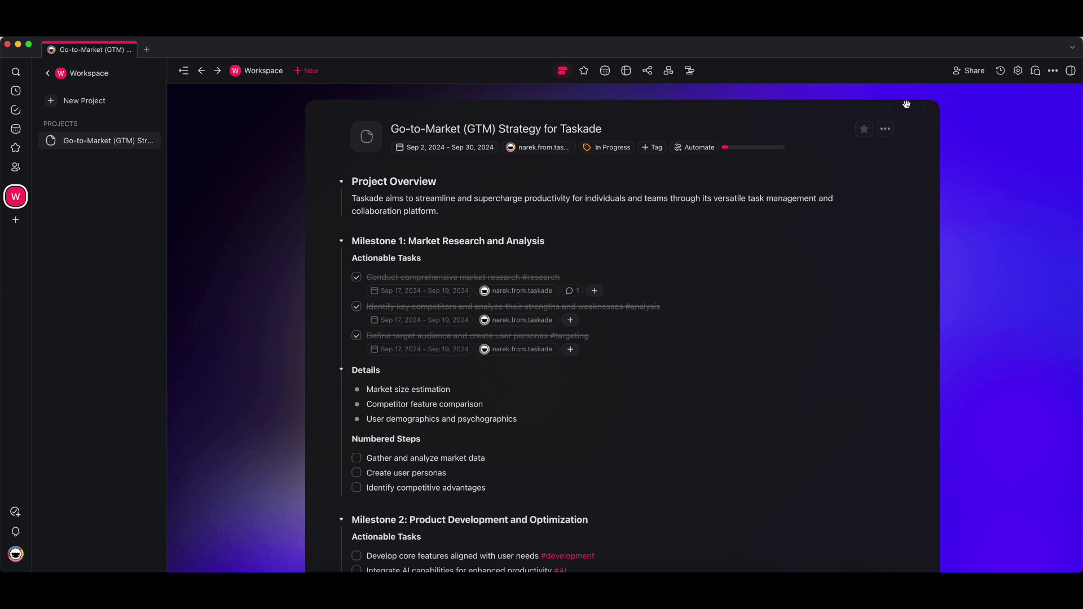
click(1002, 78)
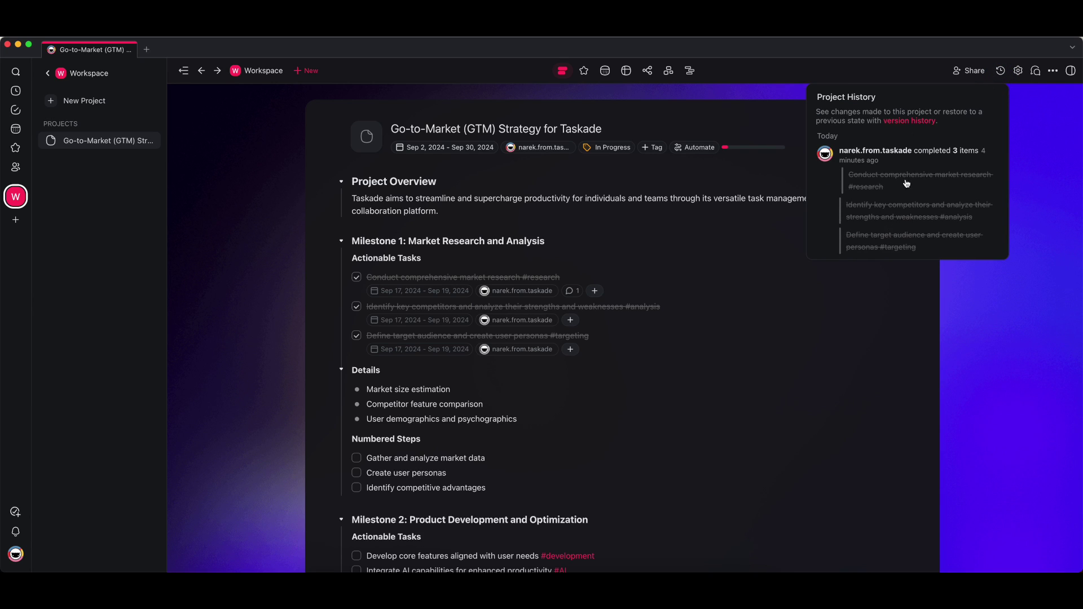
click(910, 122)
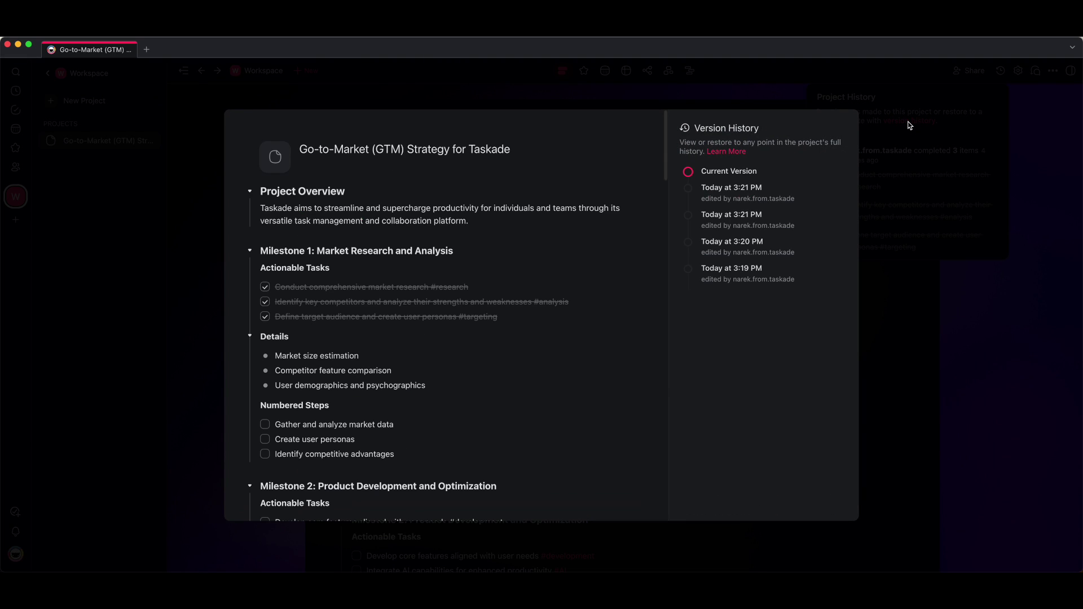
click(706, 271)
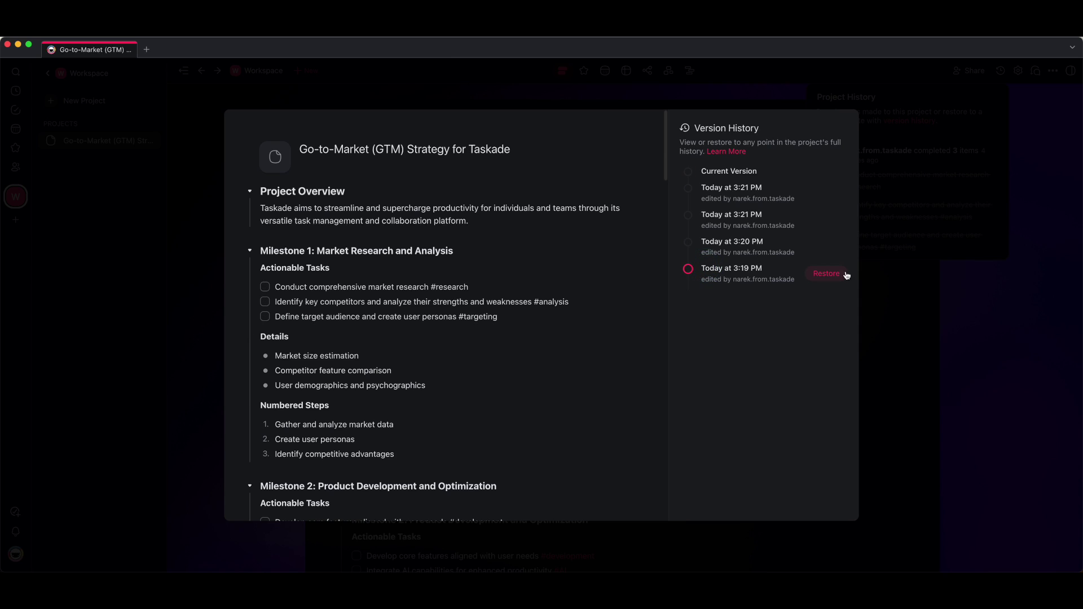
click(833, 276)
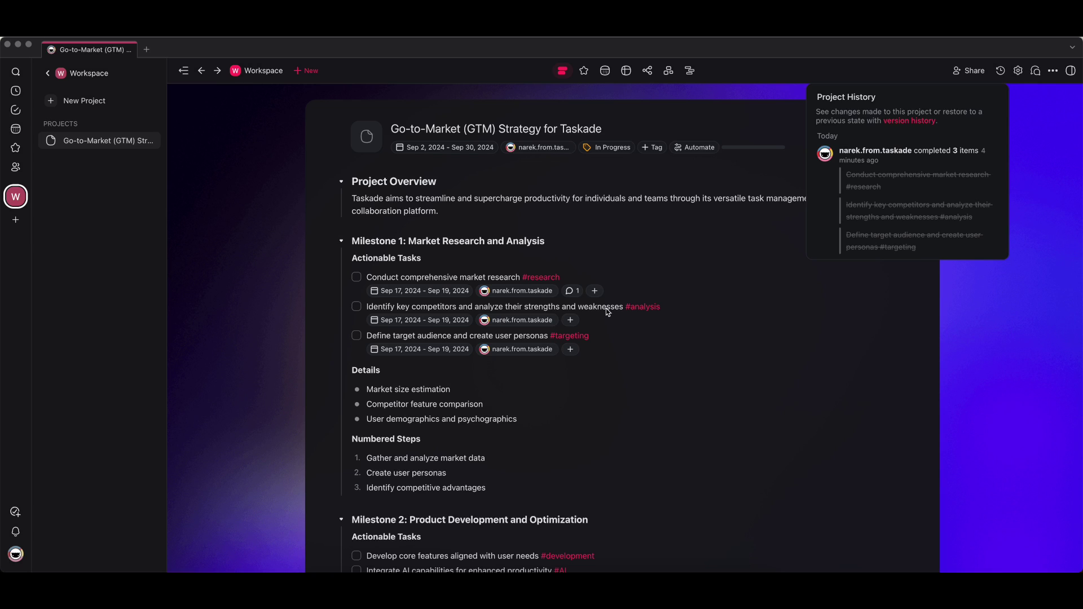
click(626, 79)
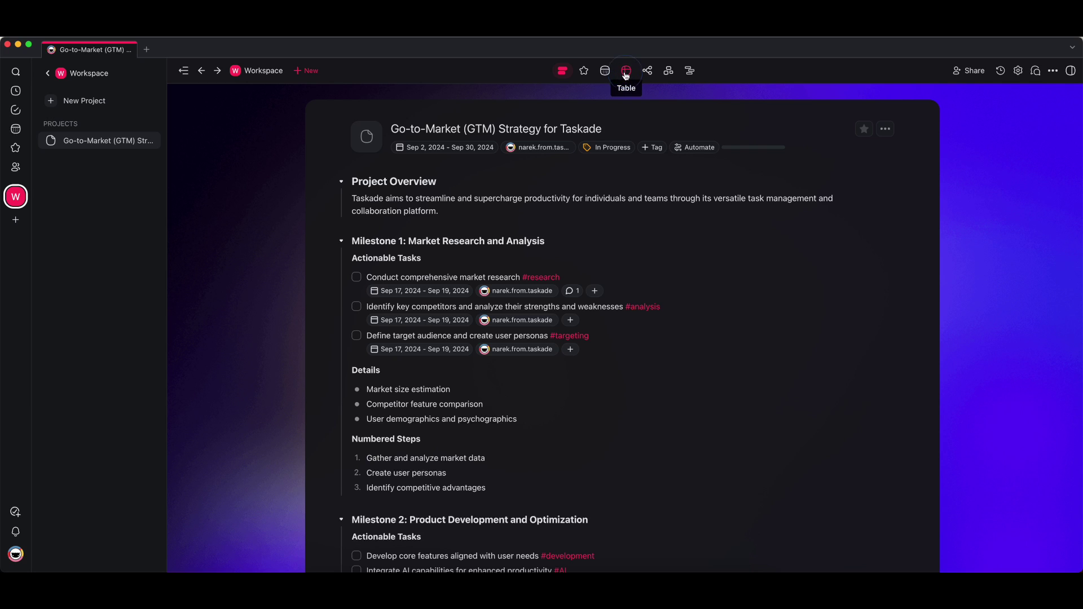
Show the project as a table with the Agents, Reactions, Timer and Media/Embed columns hidden
click(626, 76)
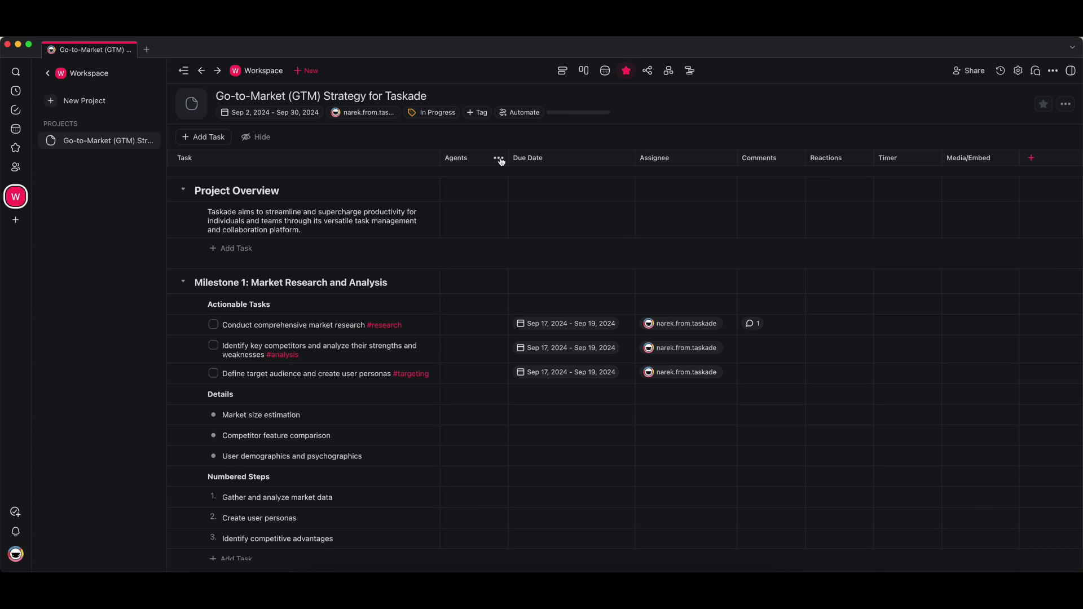
click(255, 137)
click(305, 196)
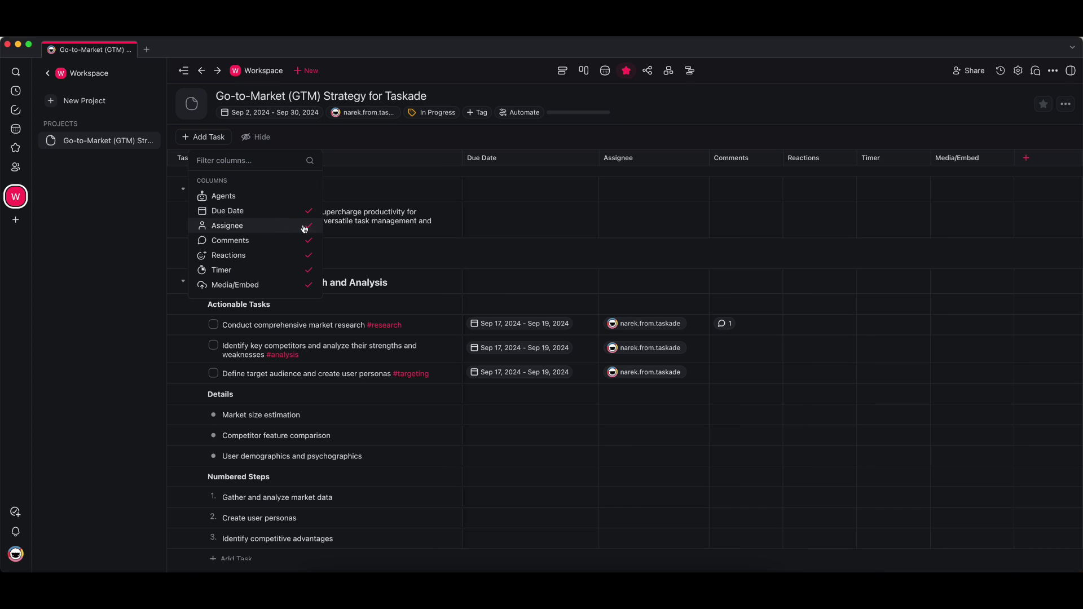
click(307, 255)
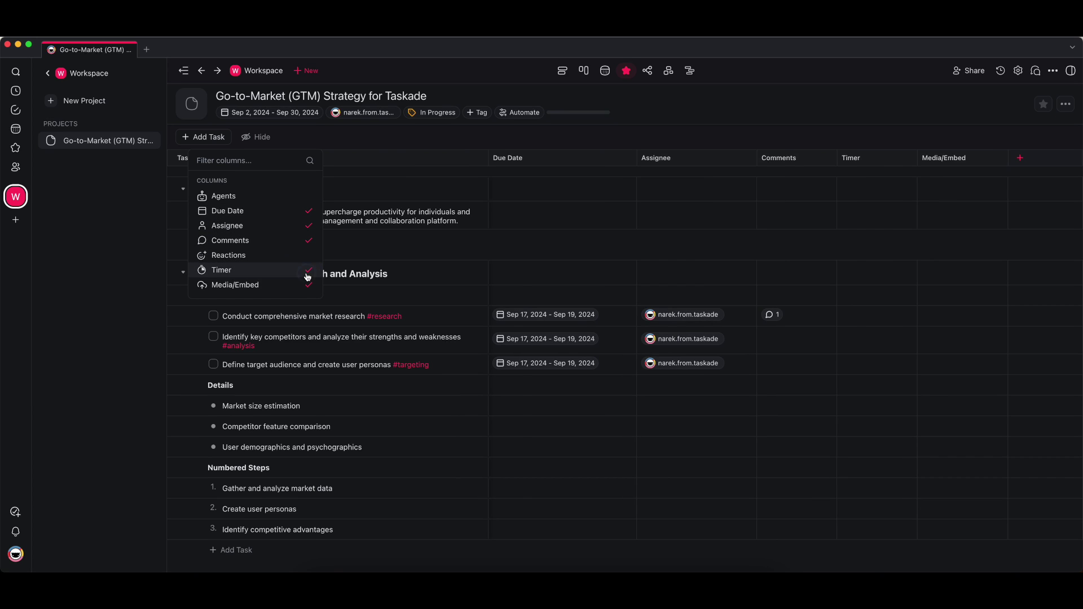
click(308, 271)
click(308, 285)
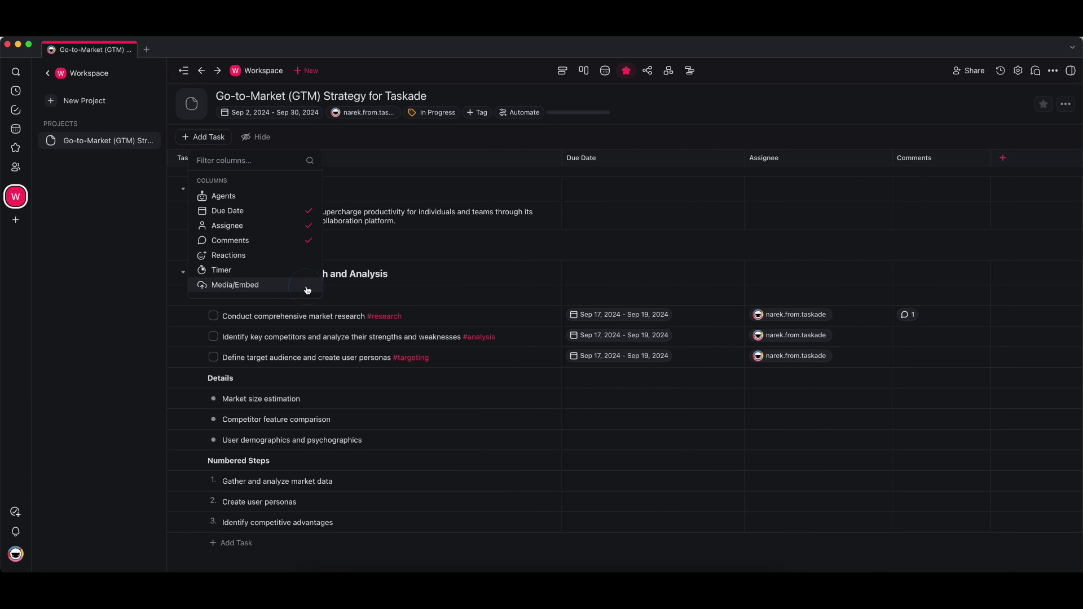
click(544, 137)
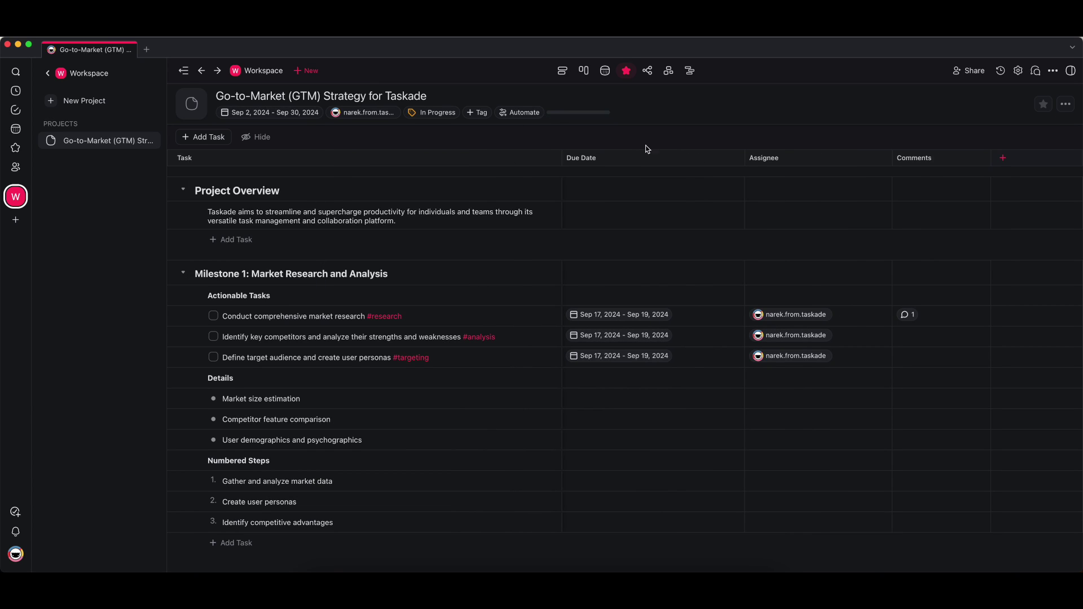
click(1004, 159)
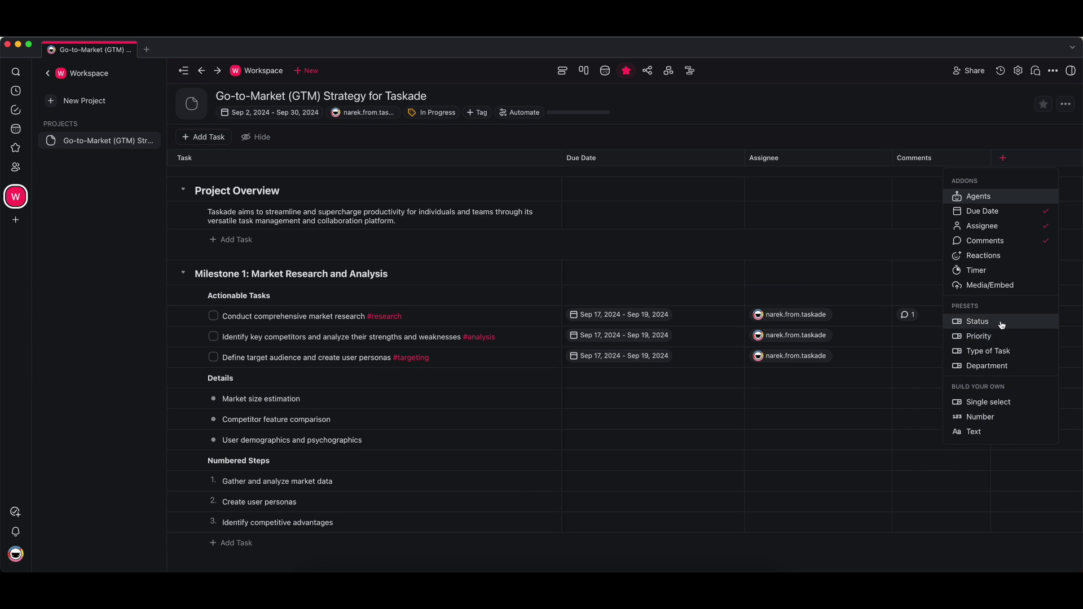
Add a Status column and mark the Project Overview row In progress, discarding field edits
click(977, 321)
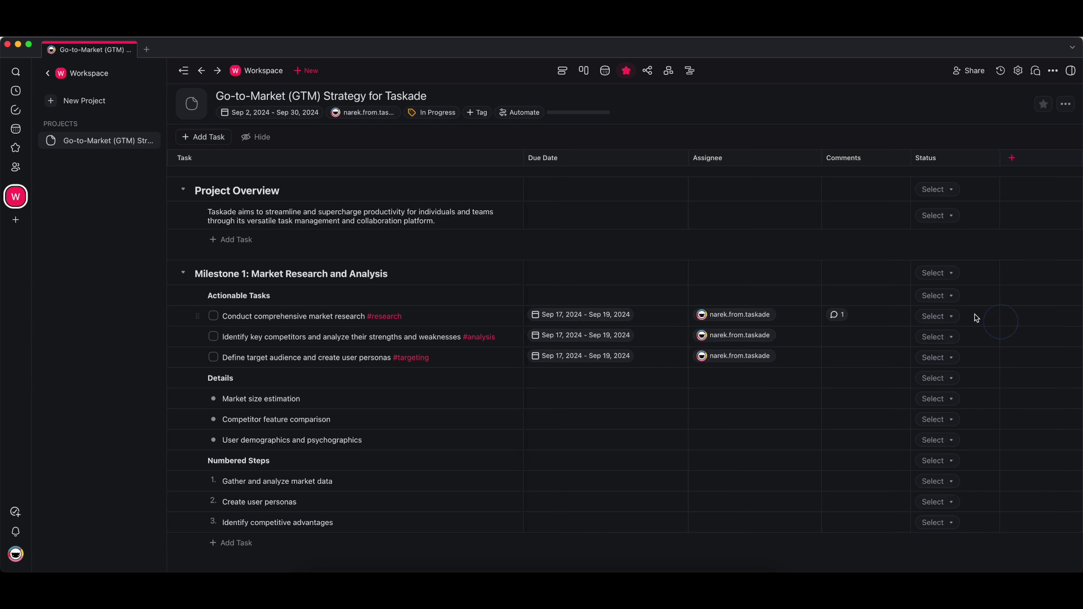
click(948, 217)
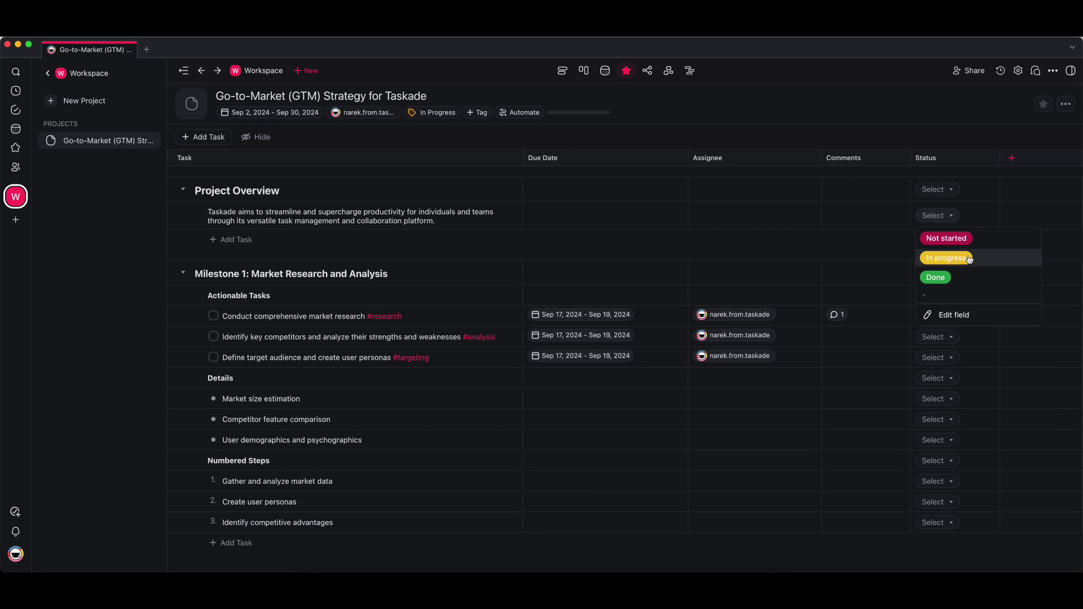
click(947, 257)
click(952, 217)
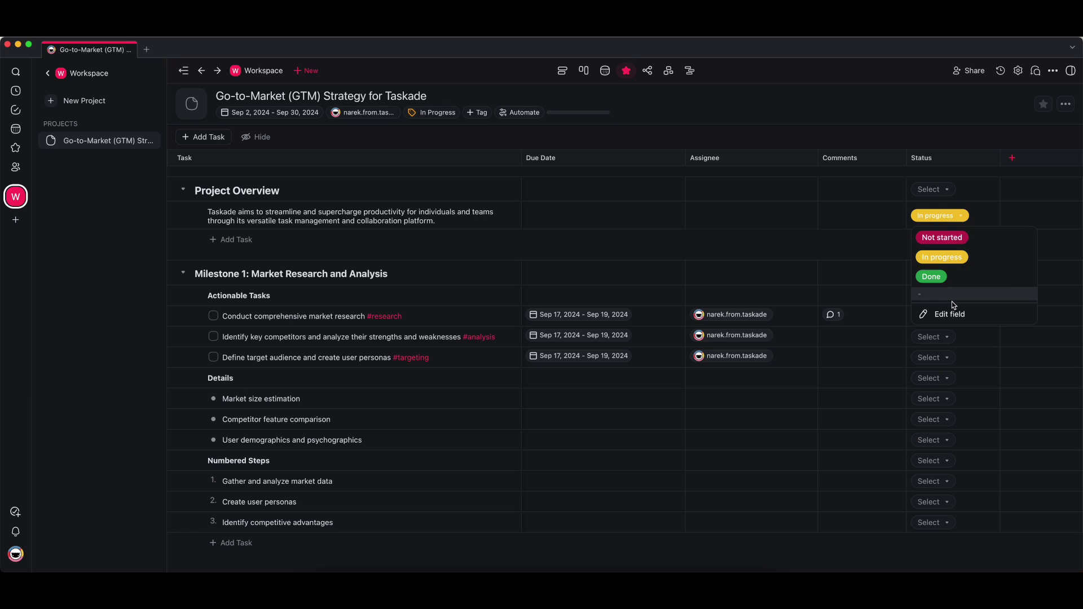
click(948, 312)
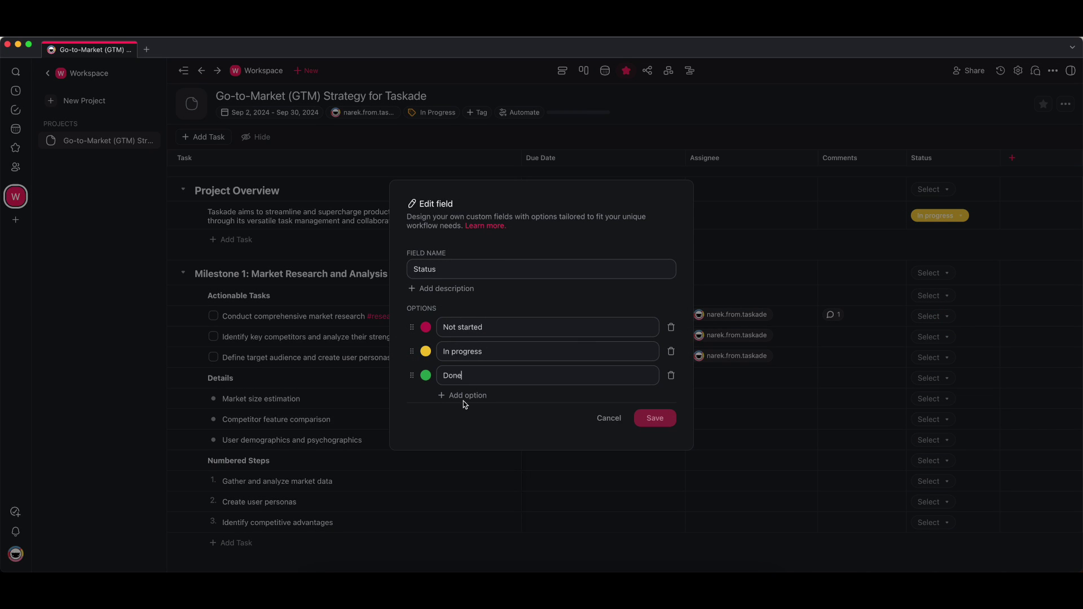
click(450, 289)
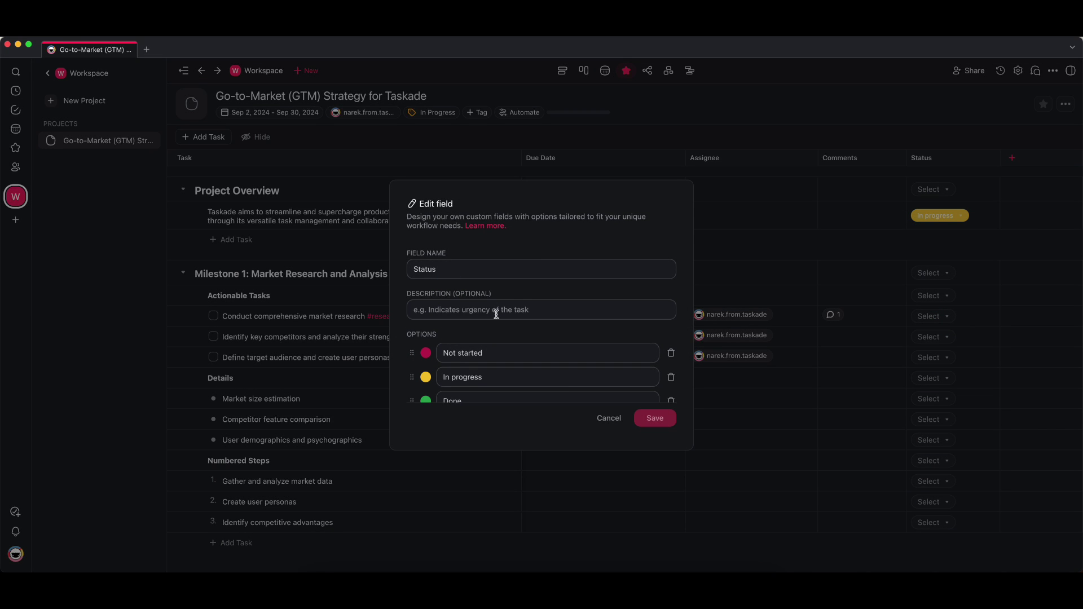
click(608, 418)
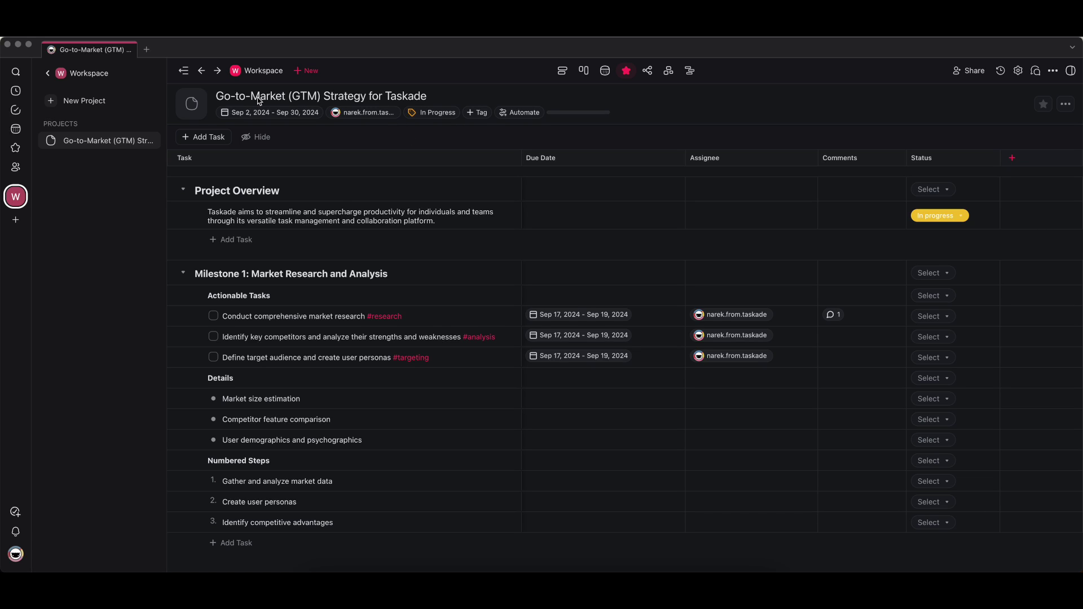
Return to list view and change the project icon to the thumbs-up emoji
click(564, 72)
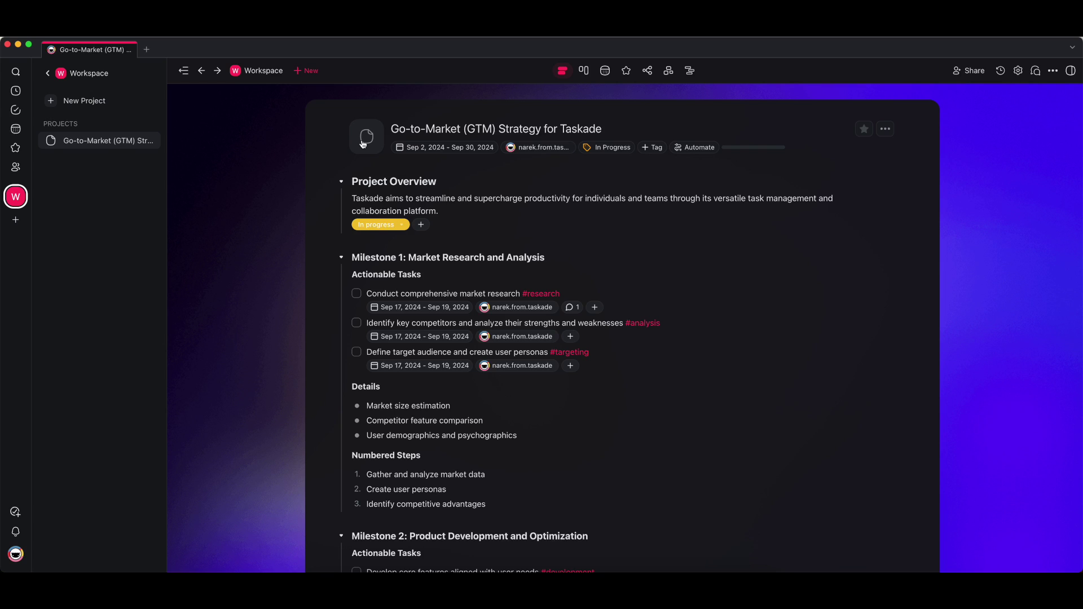
click(362, 144)
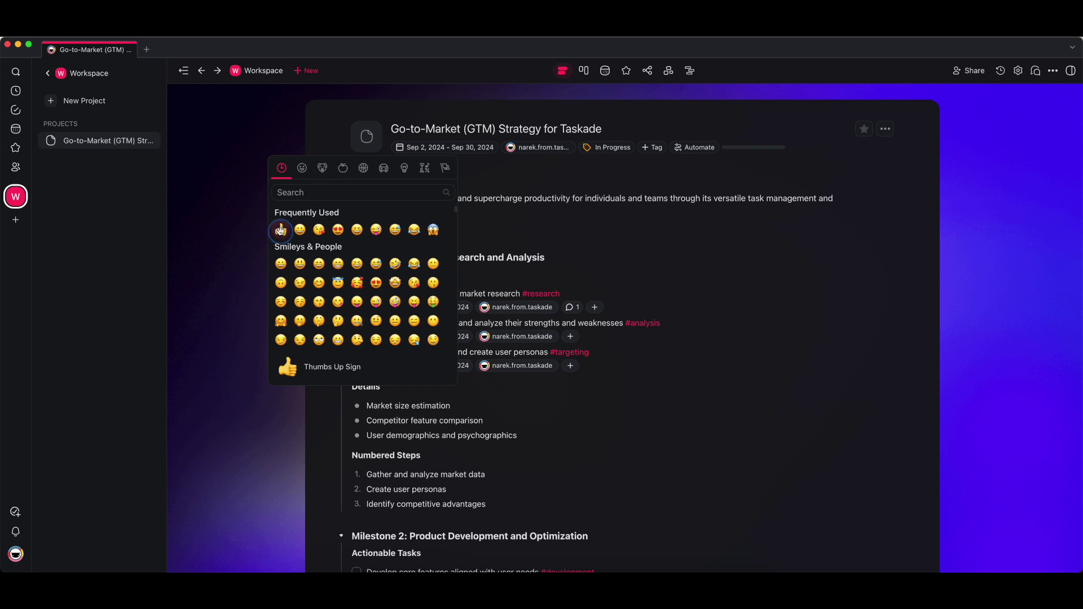
click(281, 231)
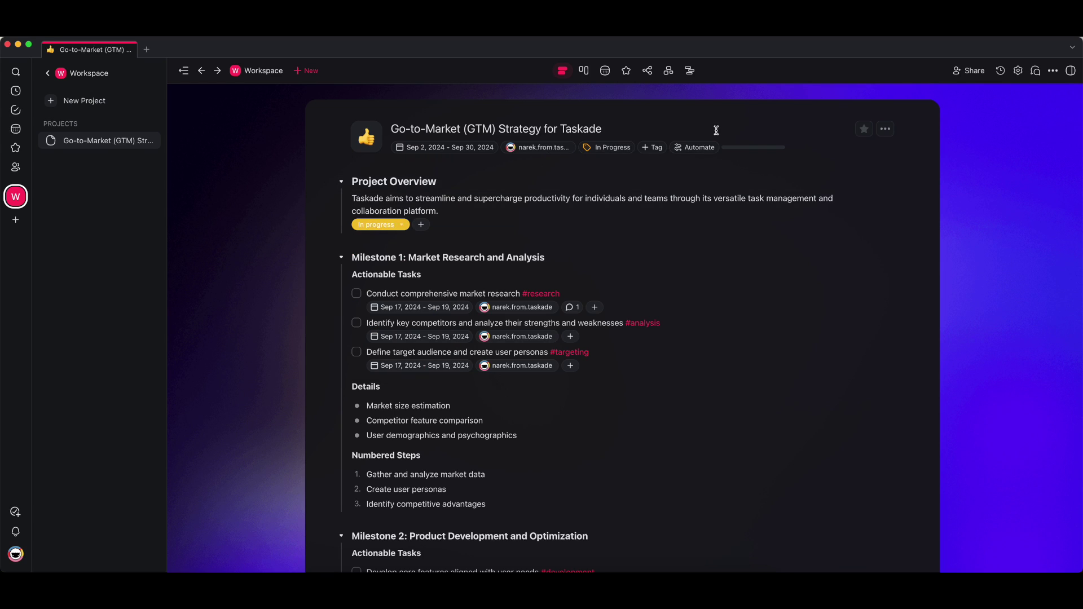
click(1018, 71)
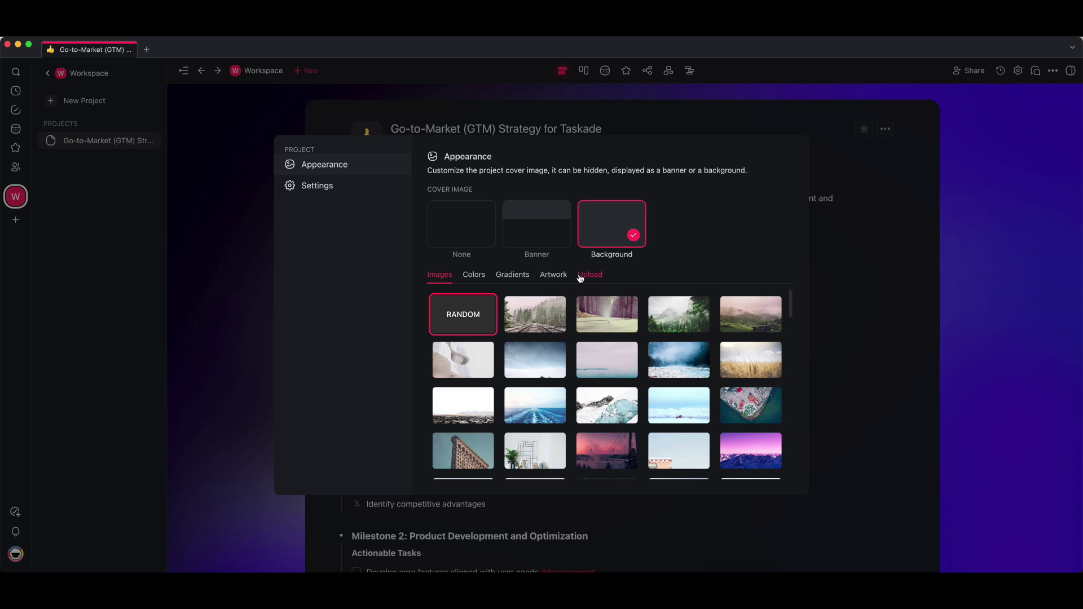
Remove the cover image and keep Table as the project's default view
scroll(624, 393, down, 1)
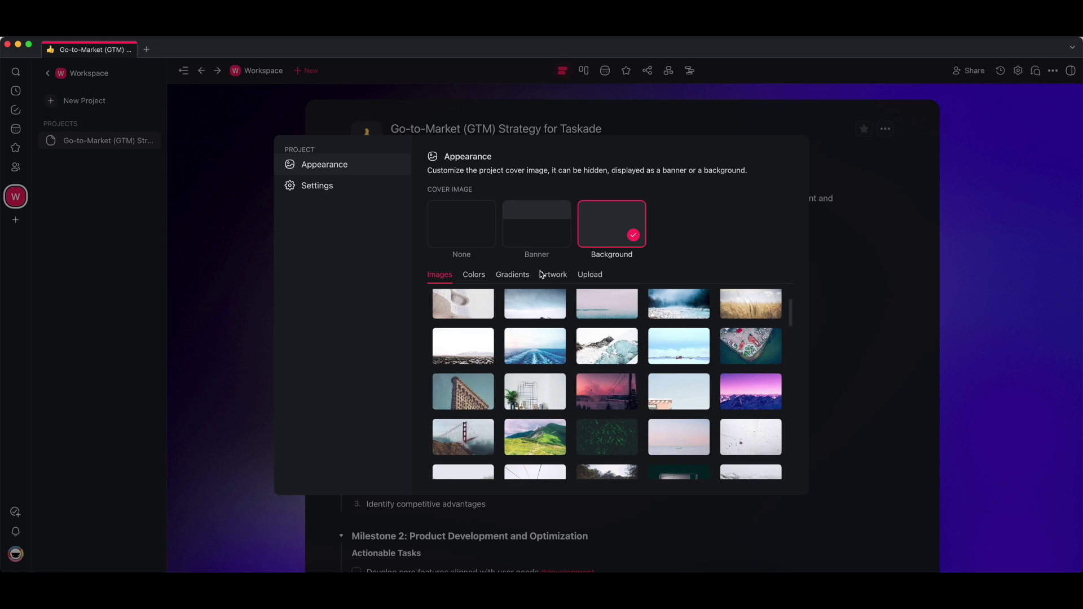
click(554, 231)
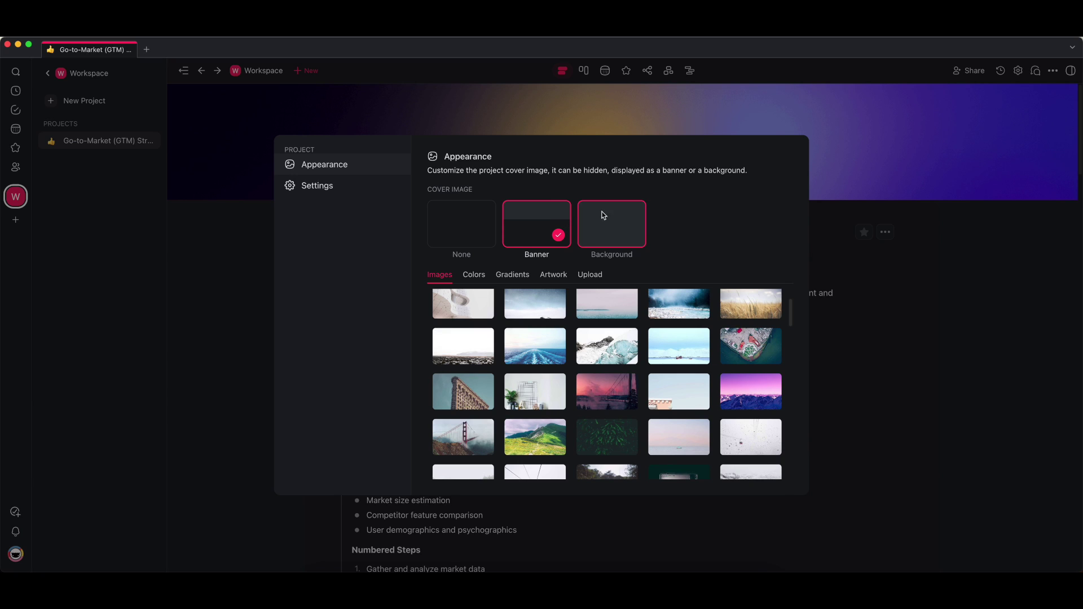
click(483, 227)
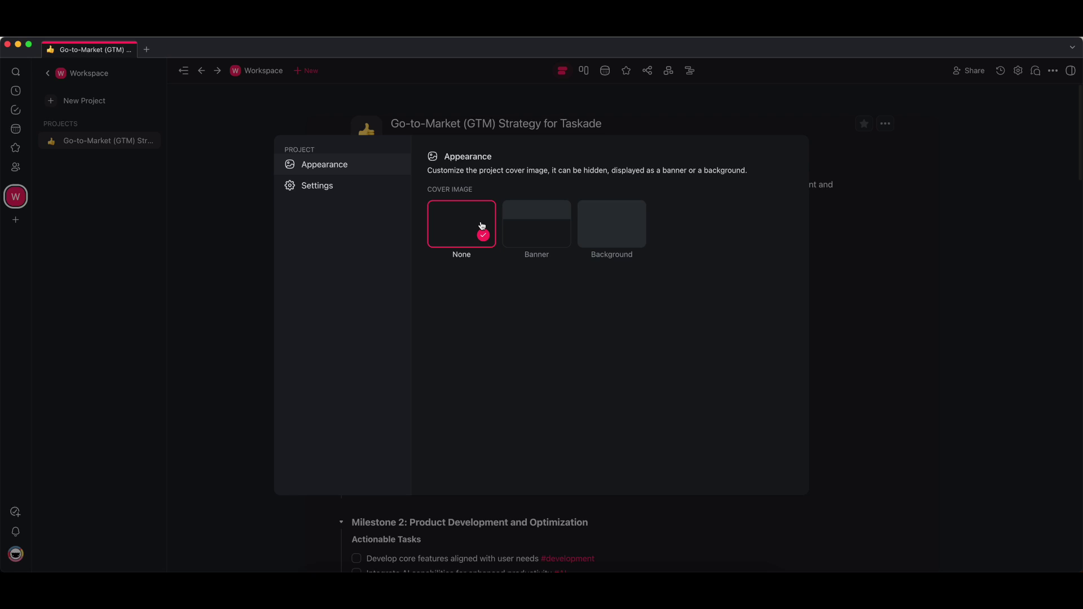
click(332, 193)
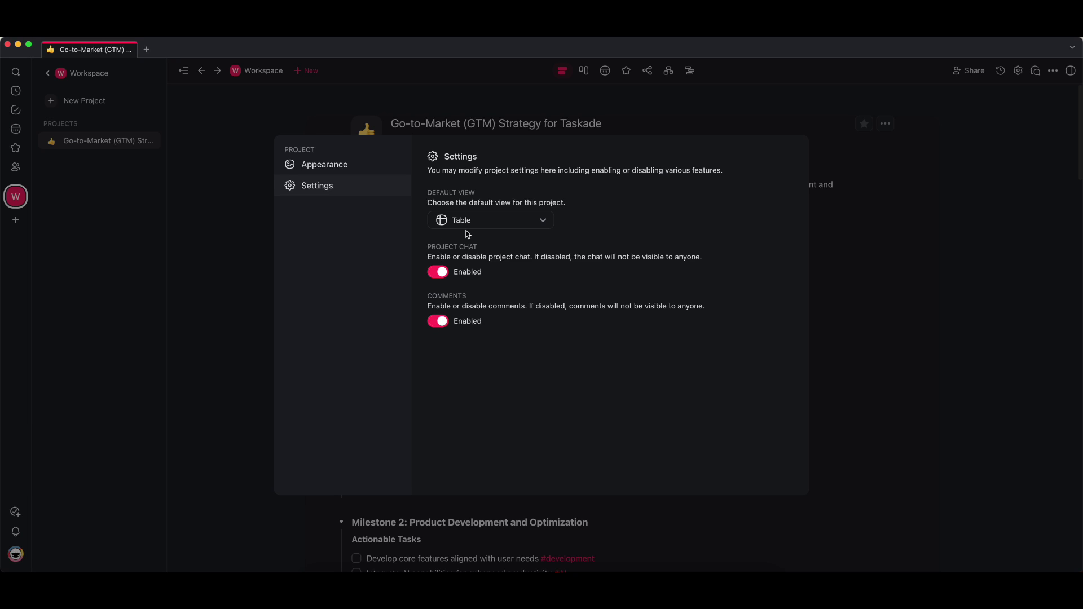
click(516, 225)
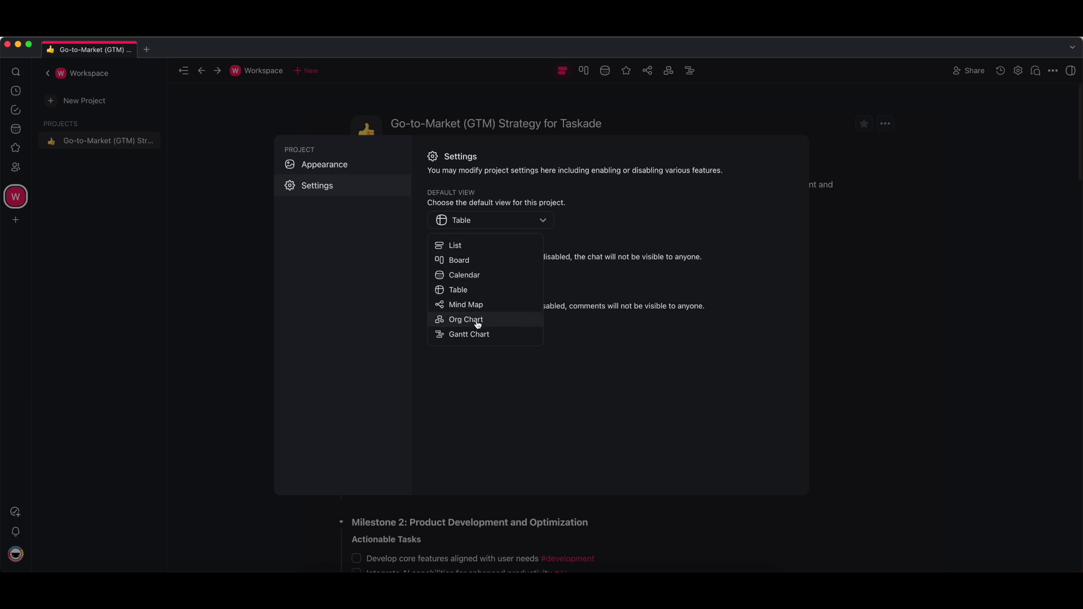
click(483, 290)
Give the project page a solid blue full-page background colour and close settings
click(349, 164)
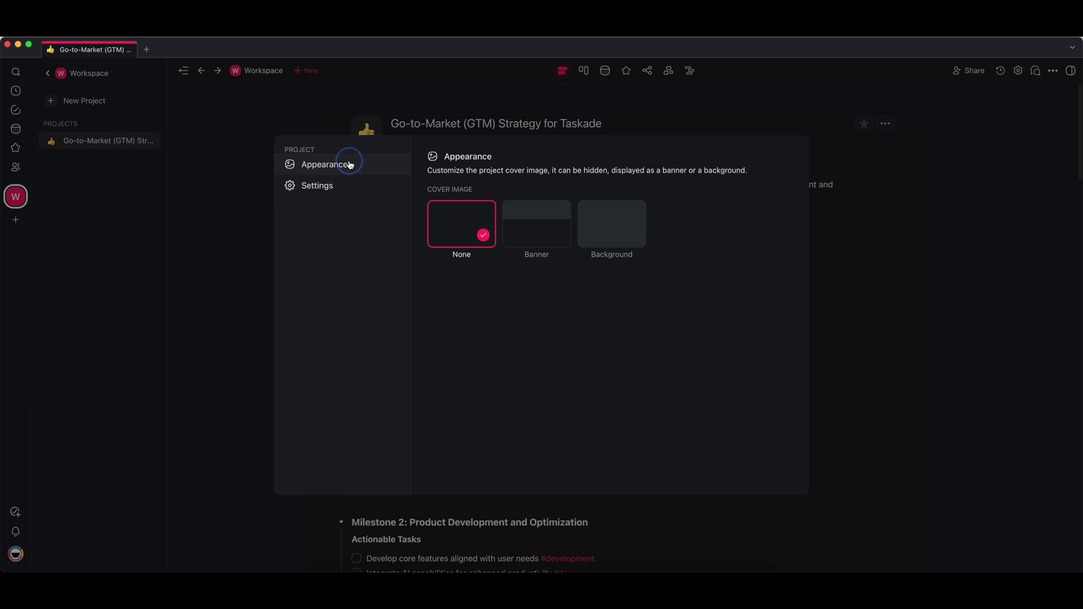
click(604, 230)
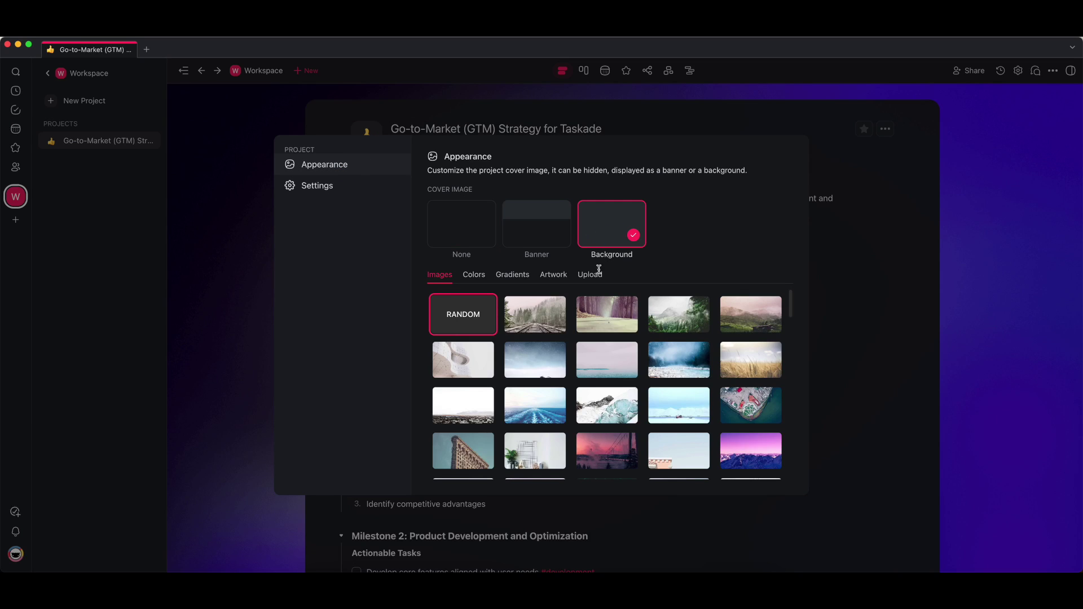
click(483, 276)
click(750, 360)
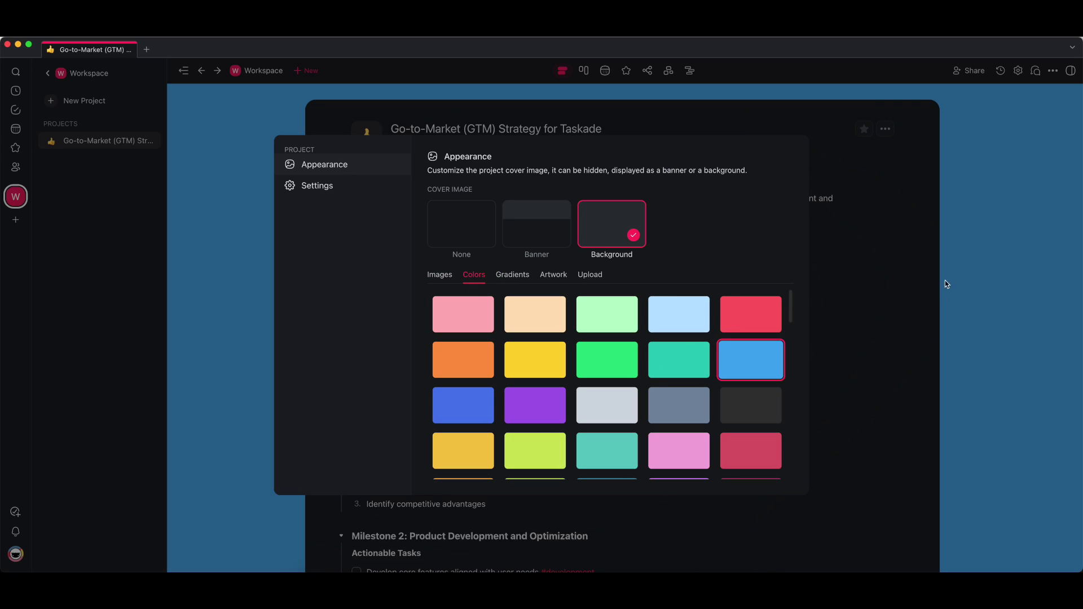
click(940, 141)
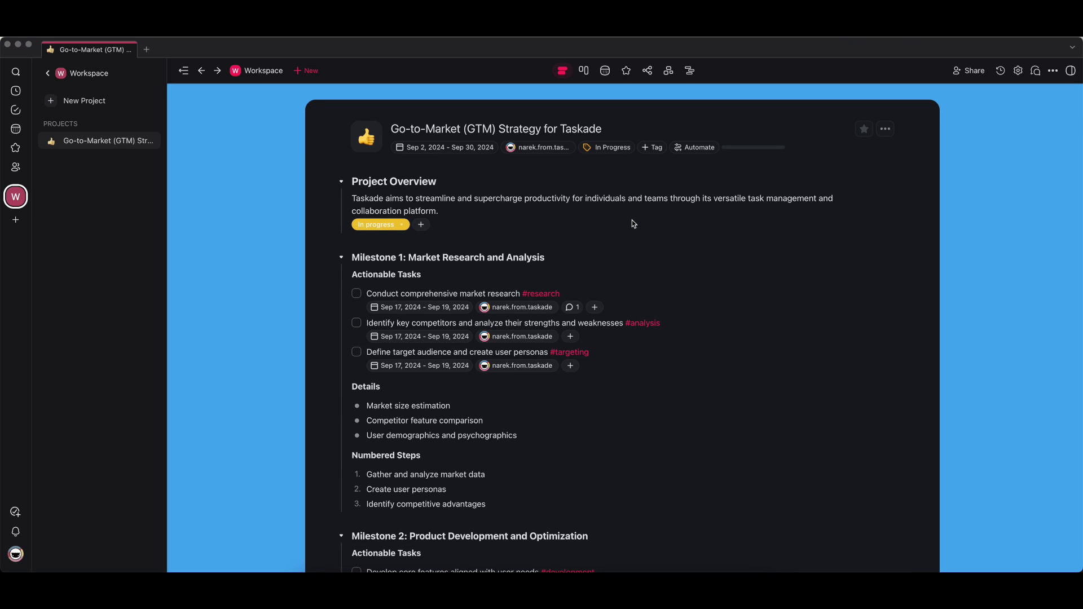
Extend the Identify key competitors task's dates to Sep 17 – Sep 27, 2024
scroll(674, 327, down, 2)
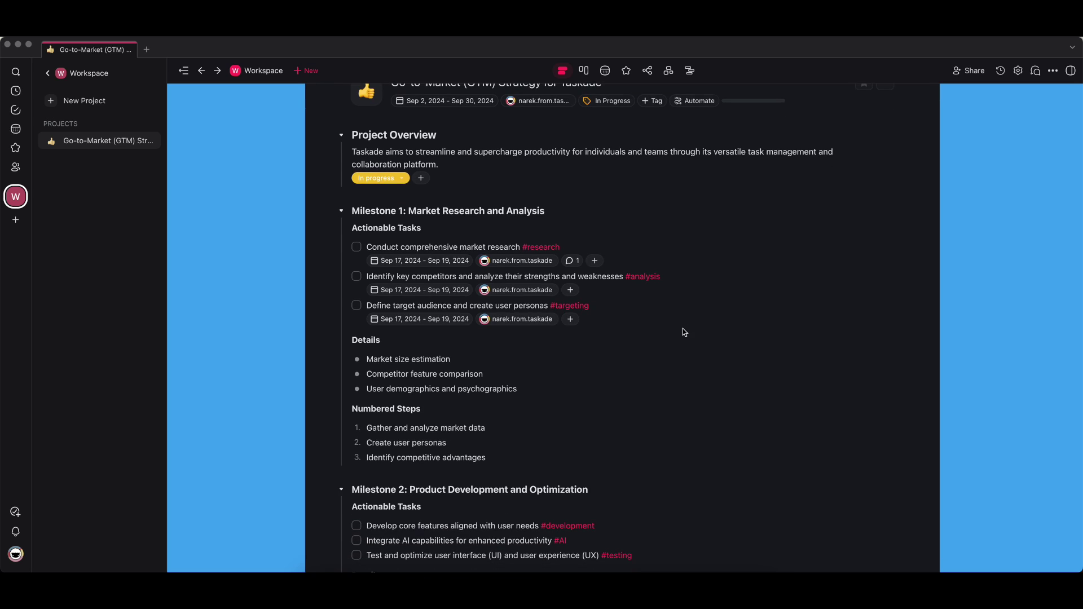
click(447, 291)
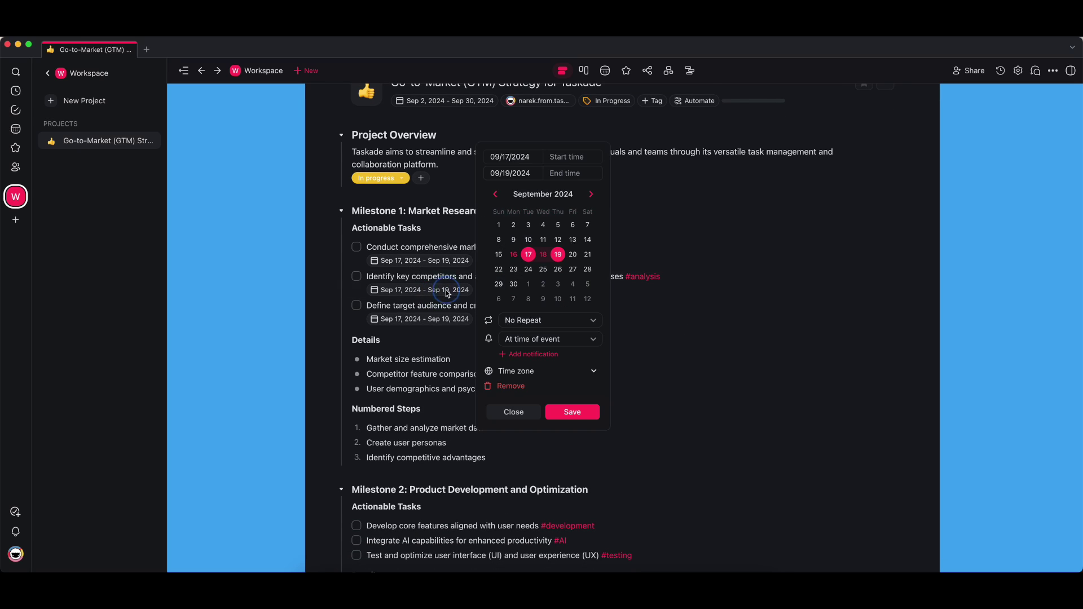
click(572, 270)
click(572, 412)
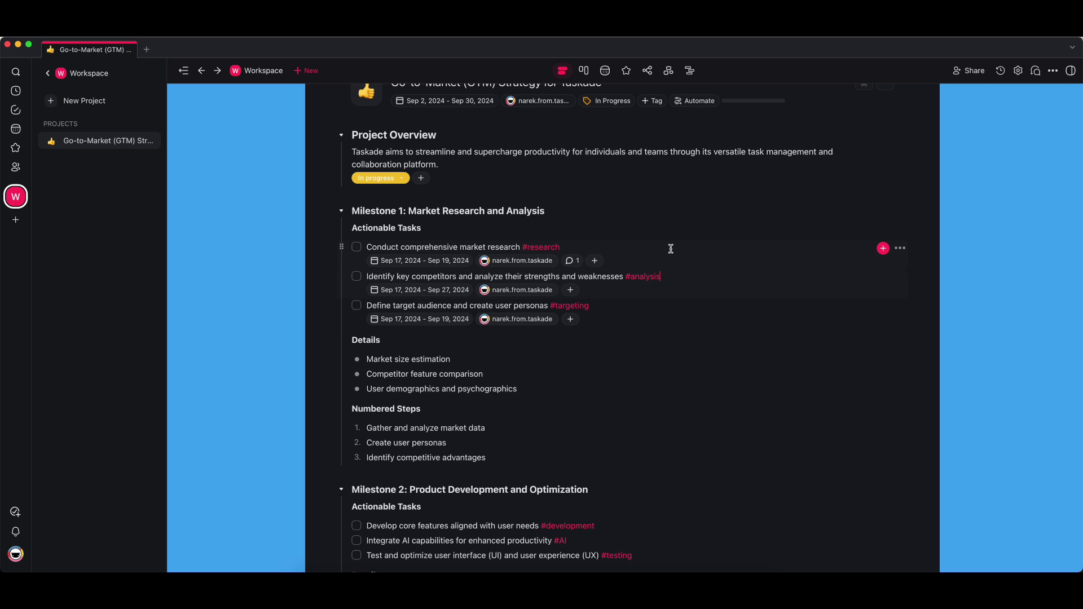
drag(671, 249, 676, 319)
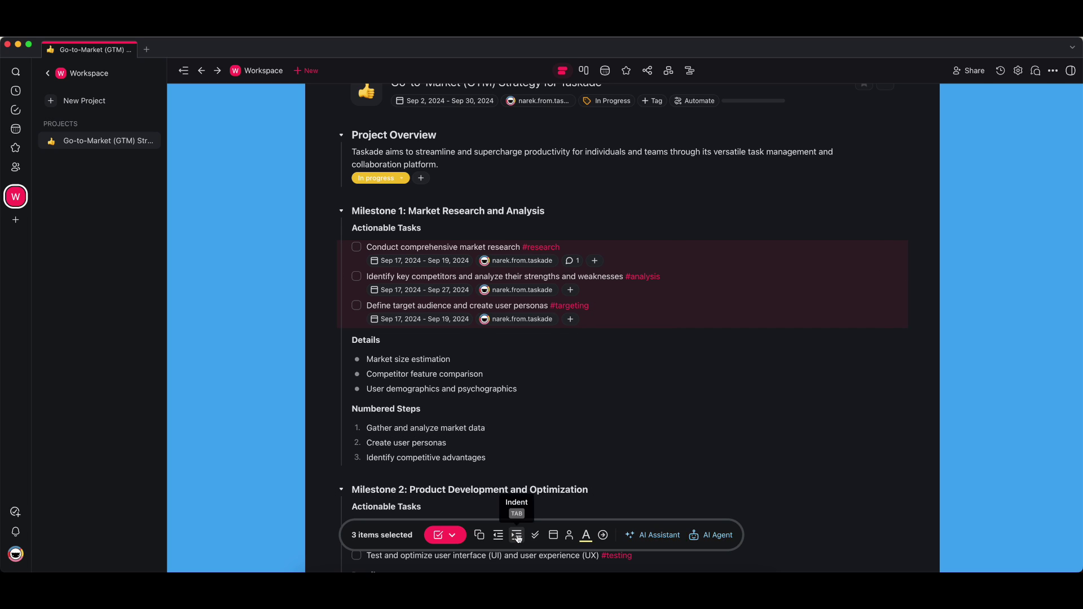
key(Escape)
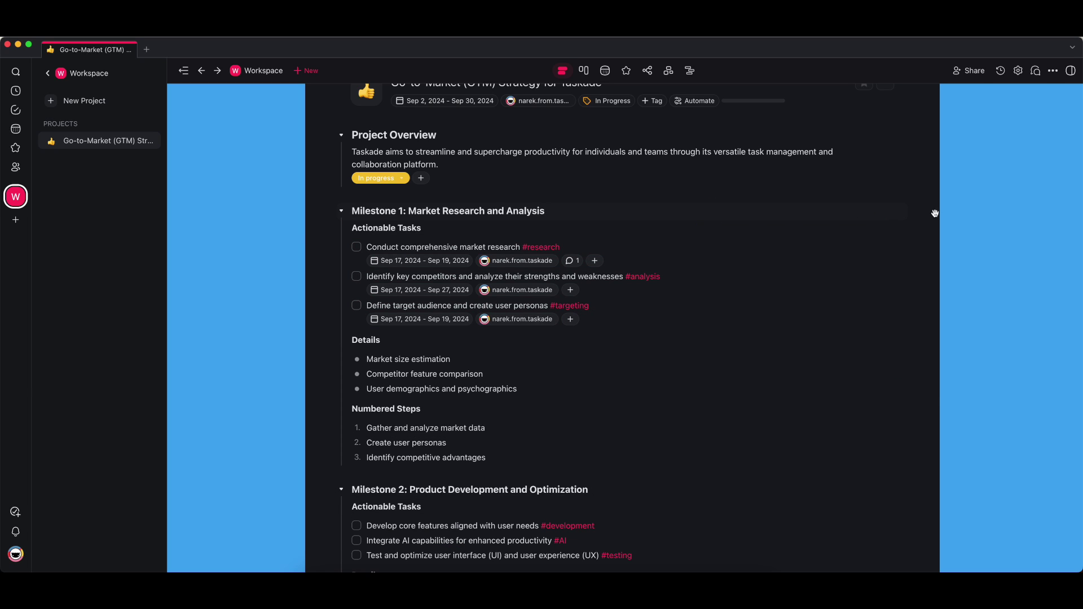
Sort the Milestone 1 actionable tasks by Due Date so the Sep 27 competitor task moves last
click(901, 212)
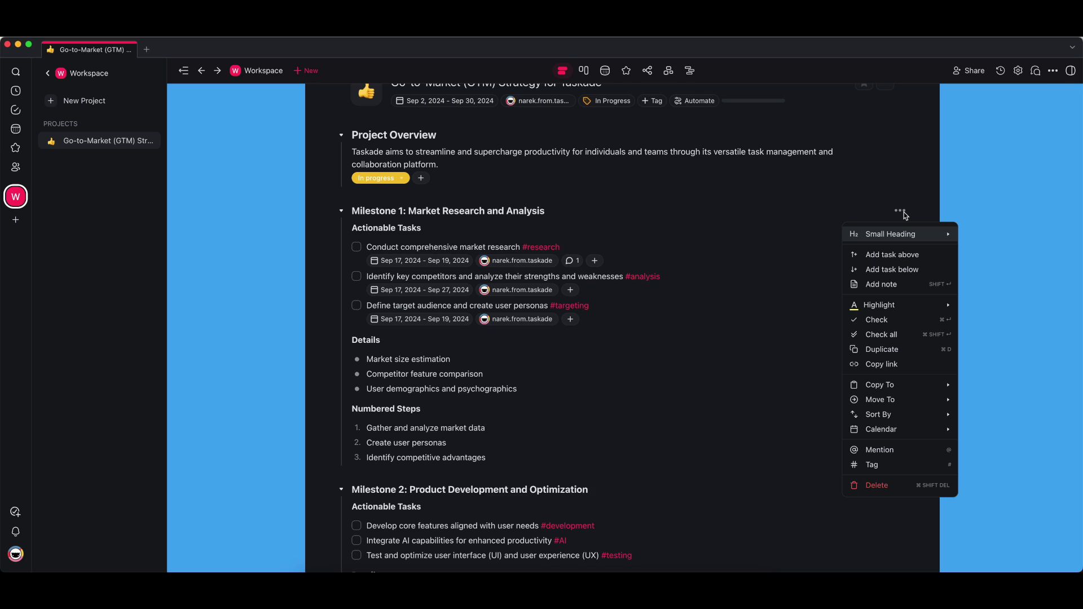
mouse_move(900, 422)
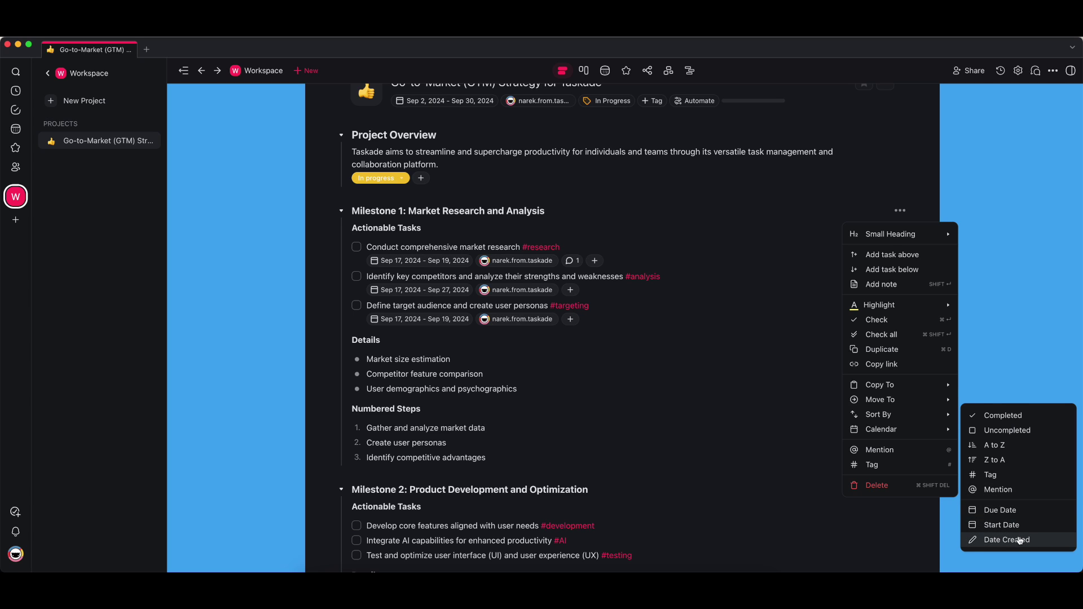
click(696, 296)
click(666, 305)
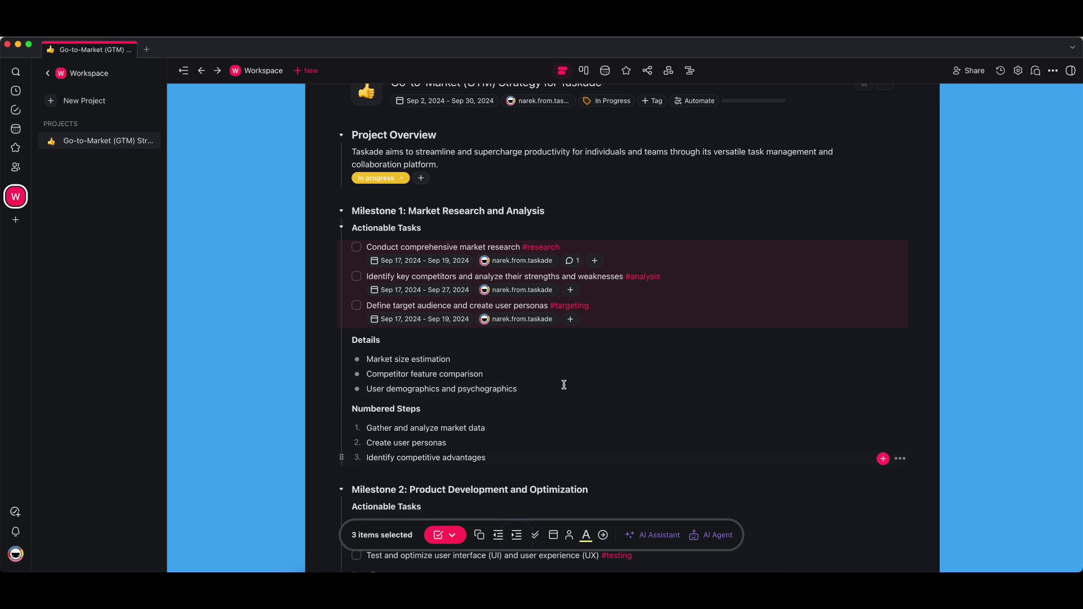
click(634, 232)
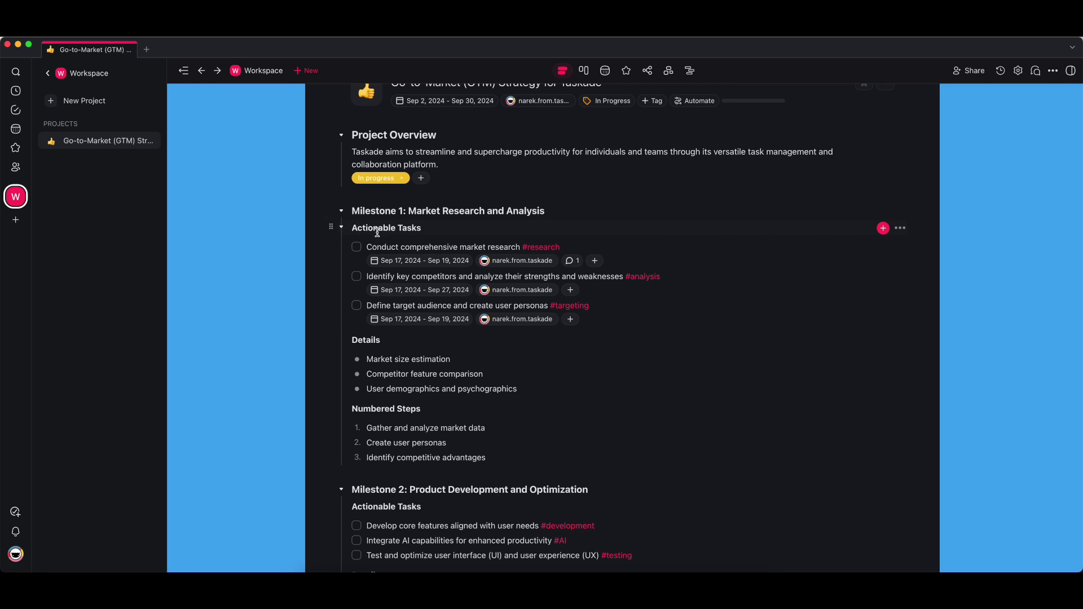
click(901, 228)
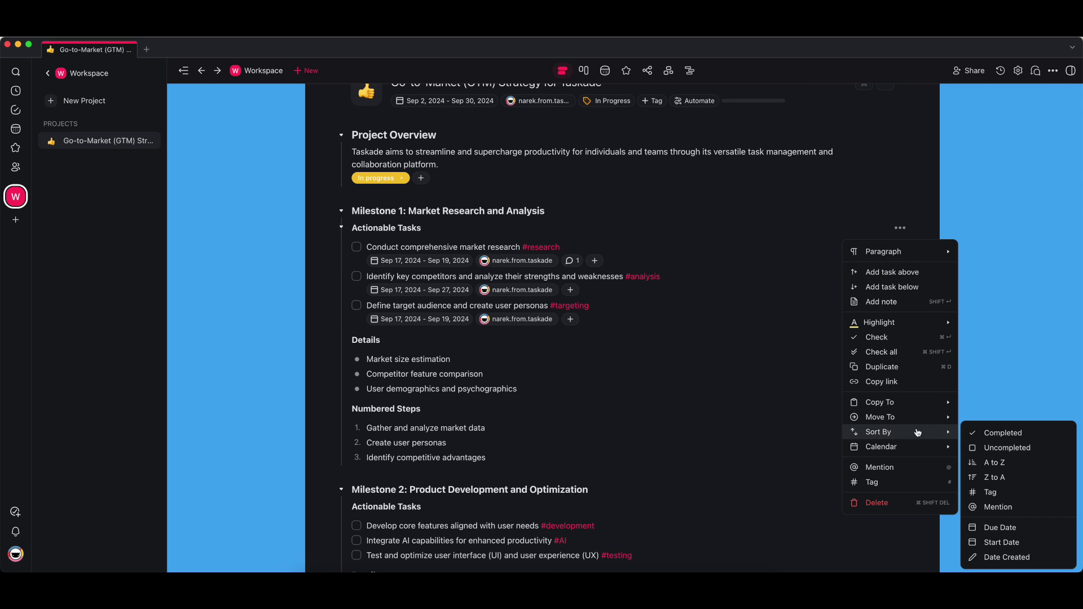
click(1010, 532)
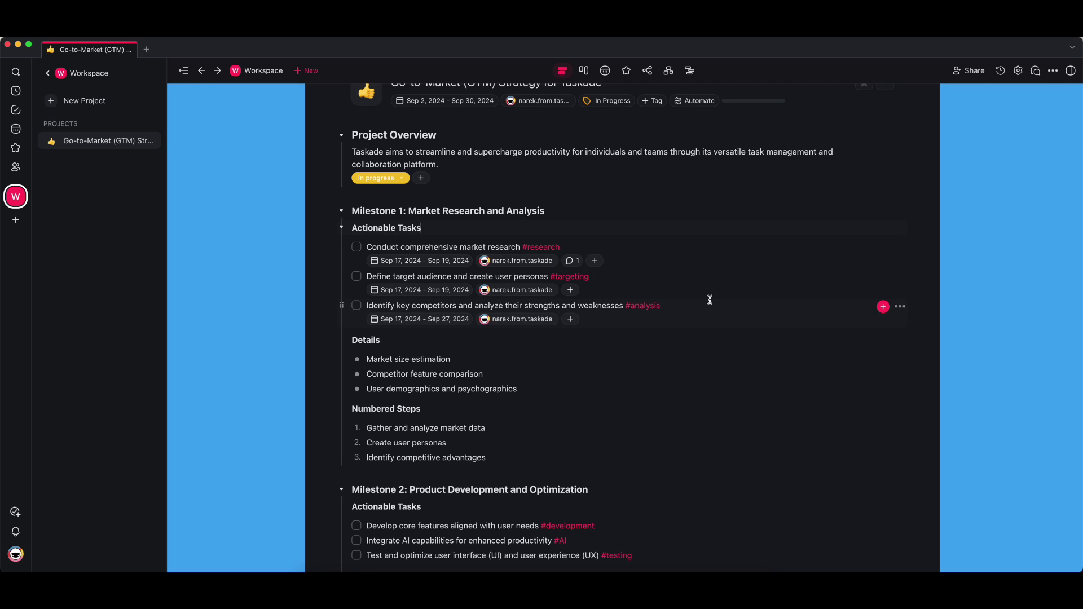
click(556, 251)
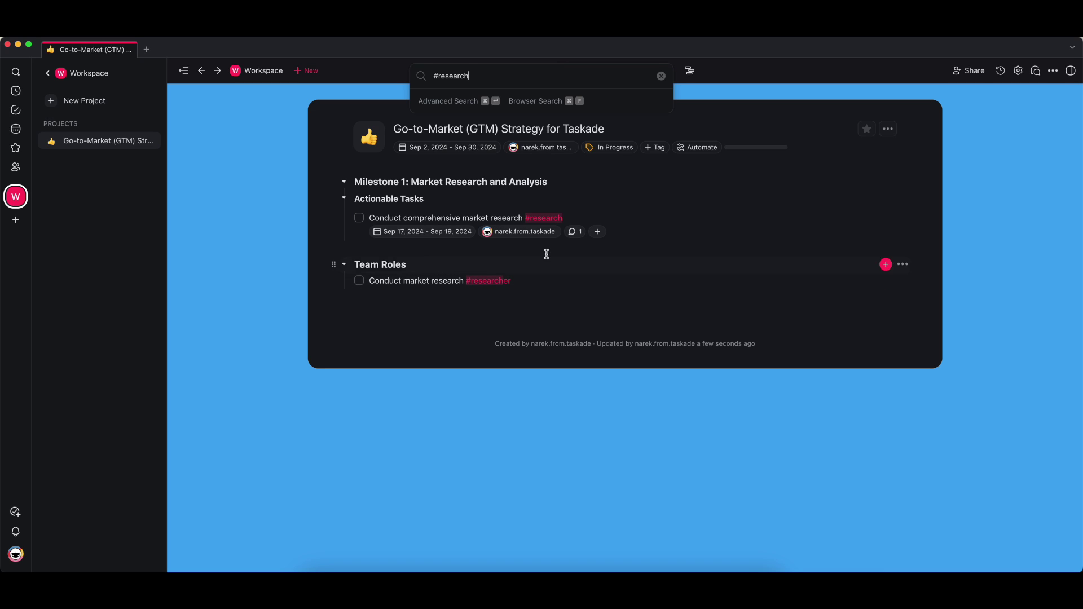
click(661, 76)
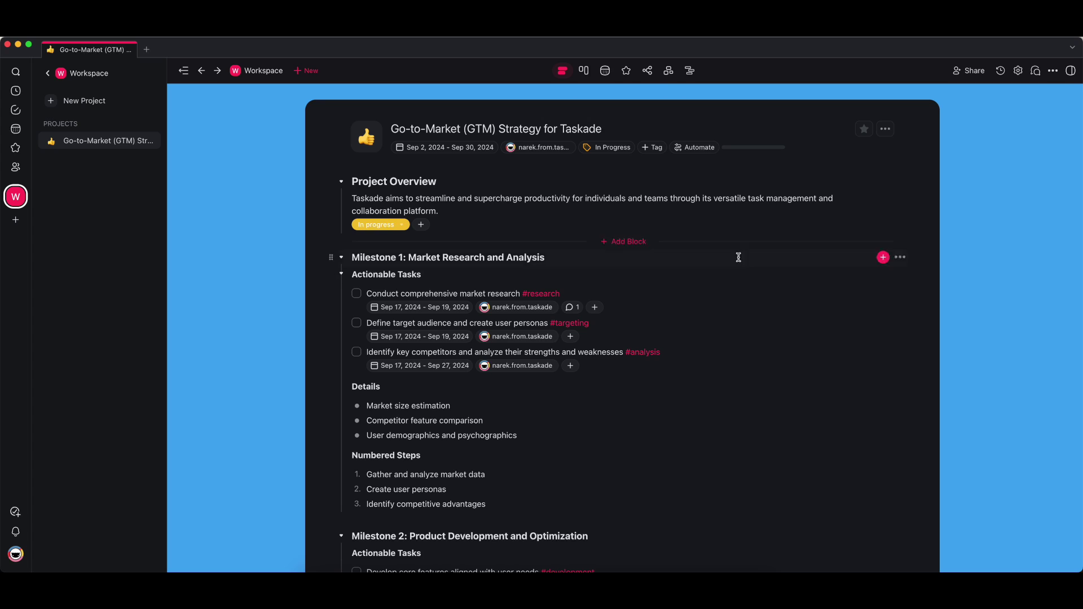
scroll(711, 248, down, 2)
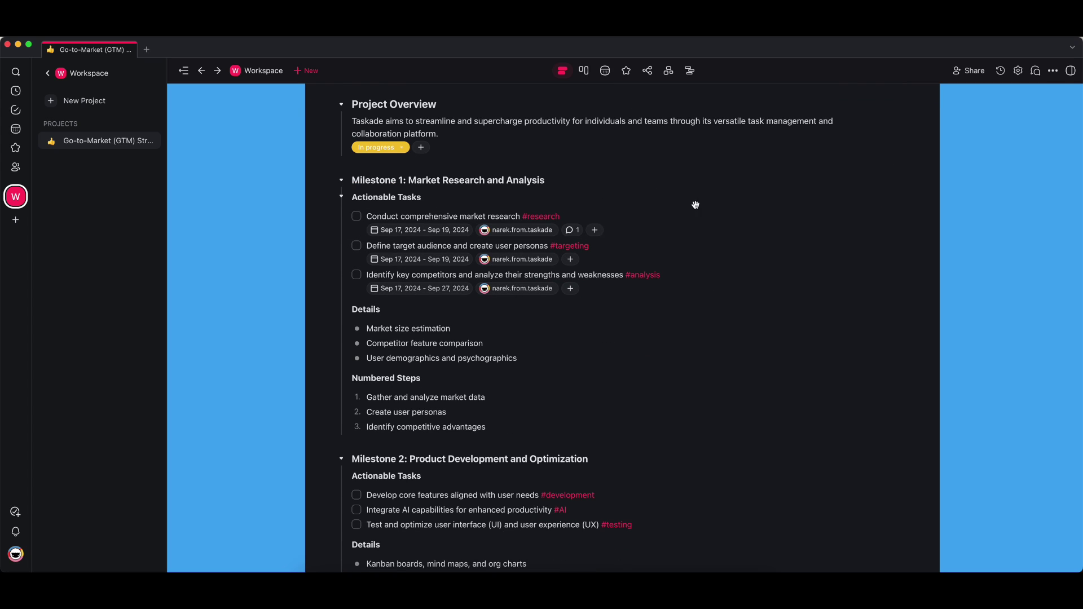
click(1053, 73)
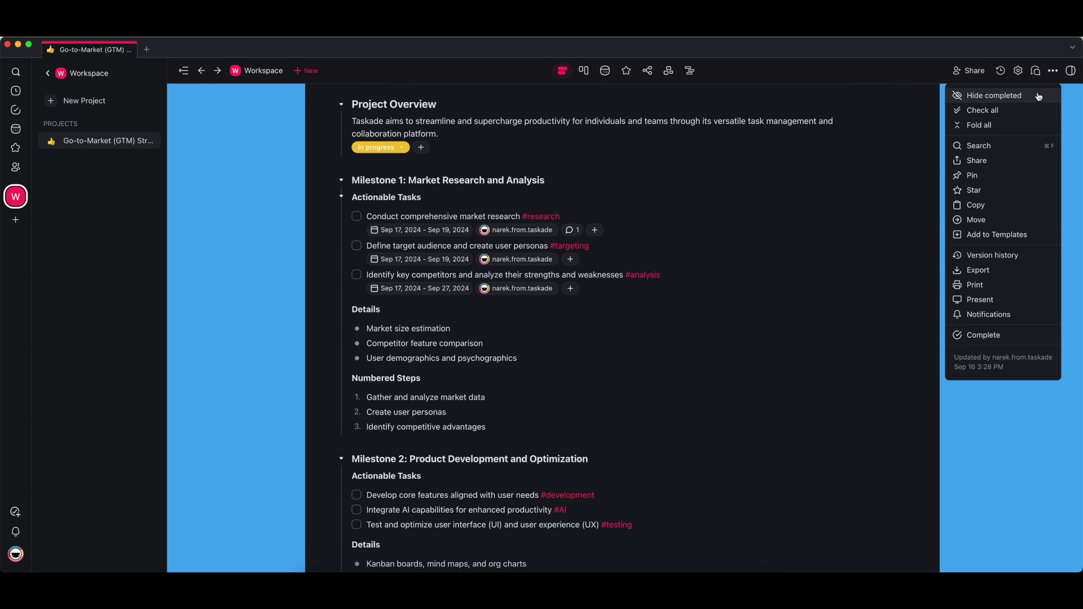
mouse_move(1007, 270)
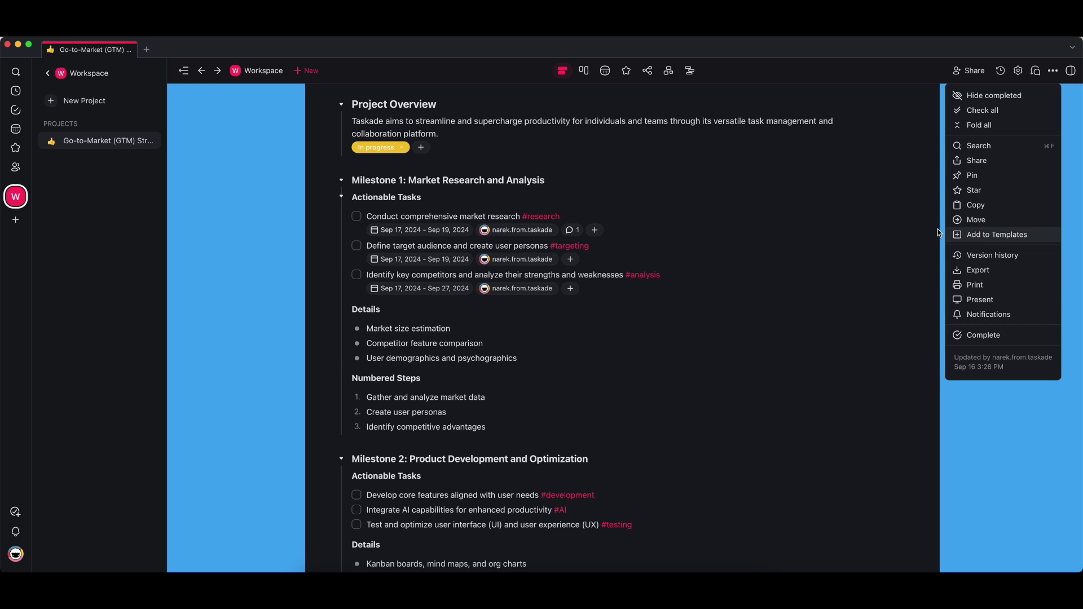
click(709, 140)
scroll(726, 169, up, 2)
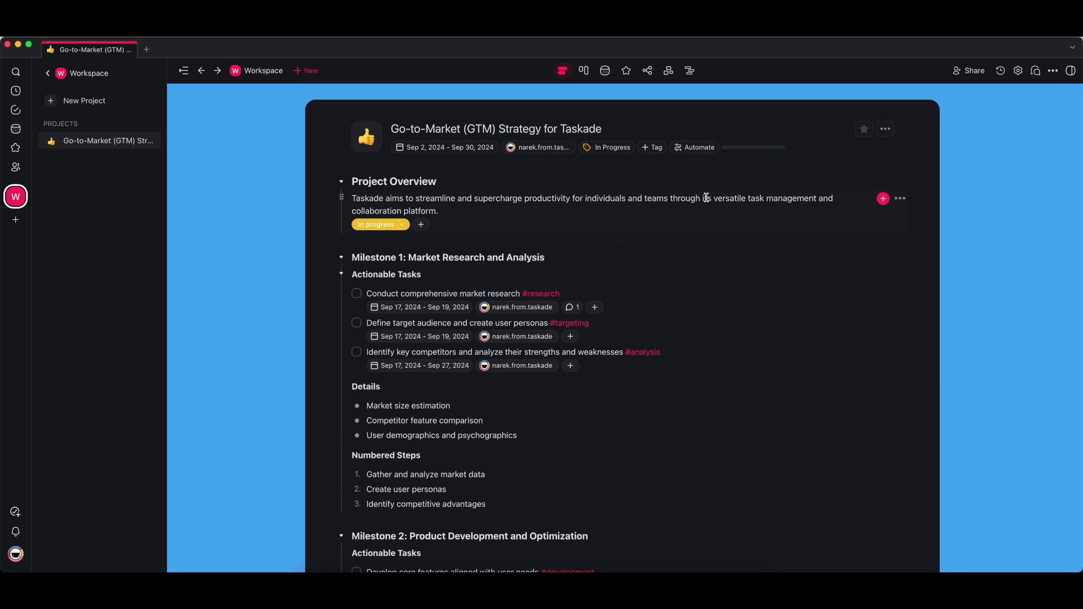
scroll(626, 212, down, 3)
scroll(674, 207, down, 7)
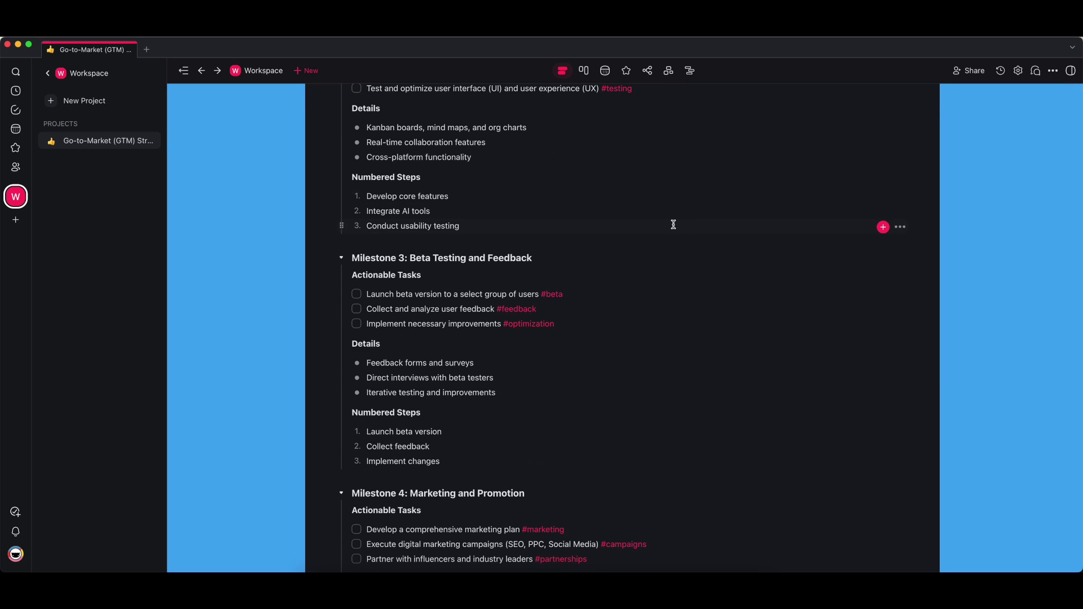
scroll(641, 259, up, 10)
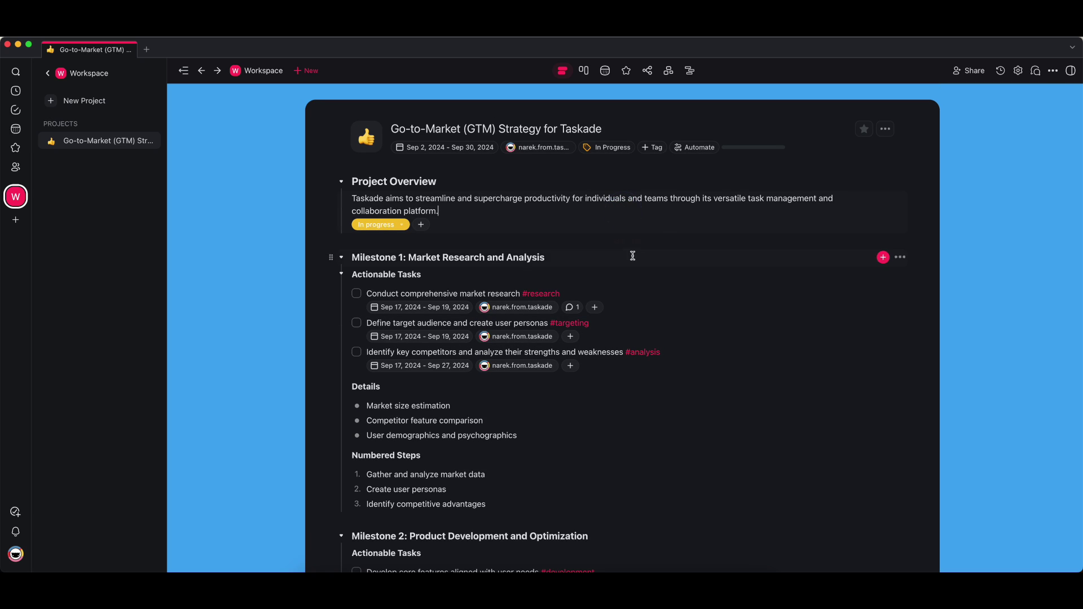
scroll(631, 254, down, 1)
click(1053, 72)
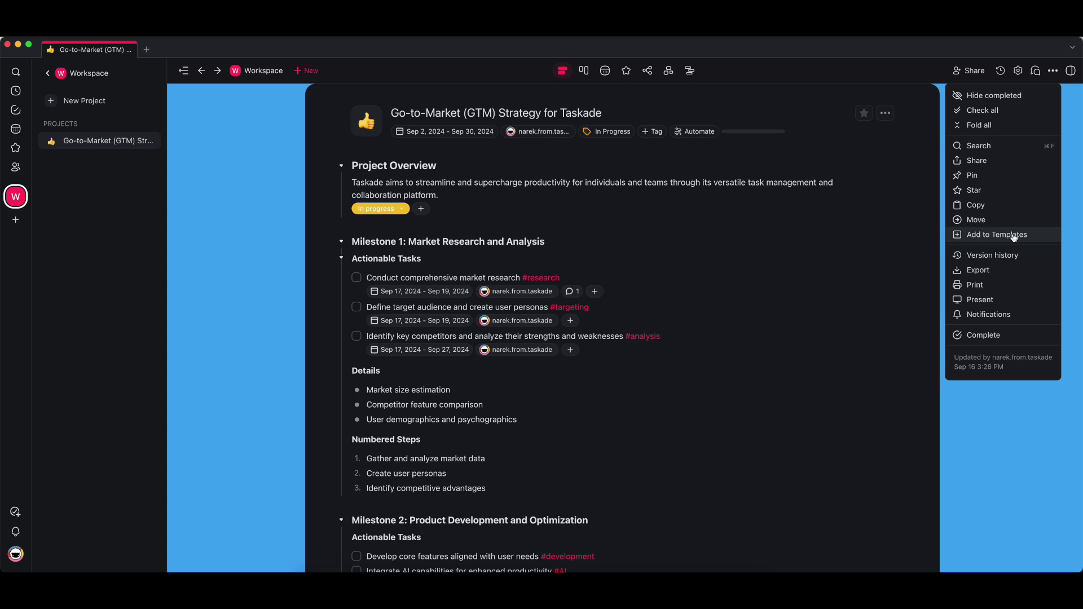
click(312, 74)
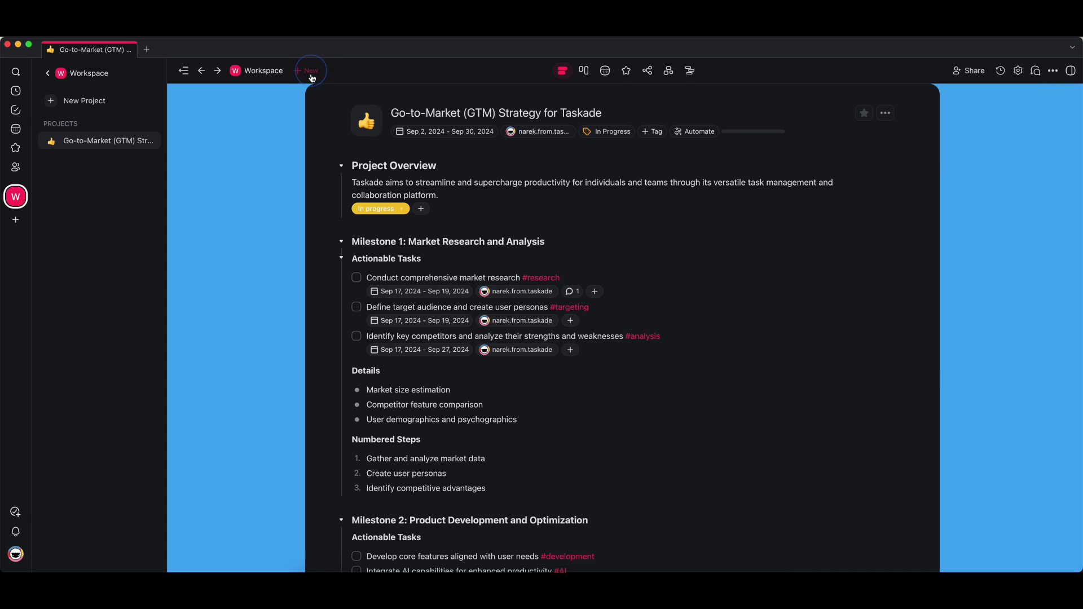
click(312, 74)
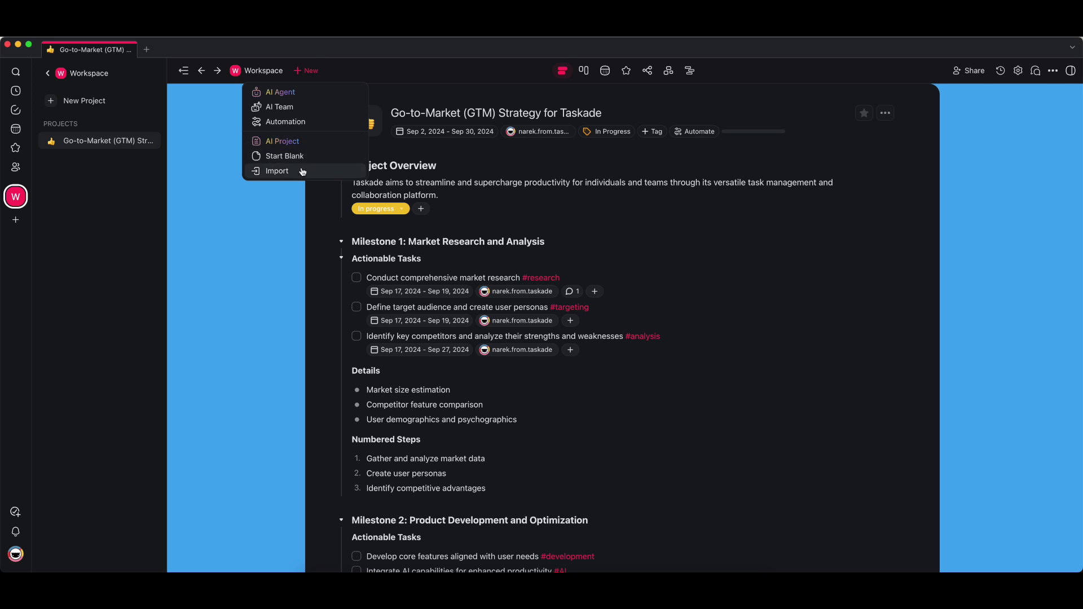
click(277, 222)
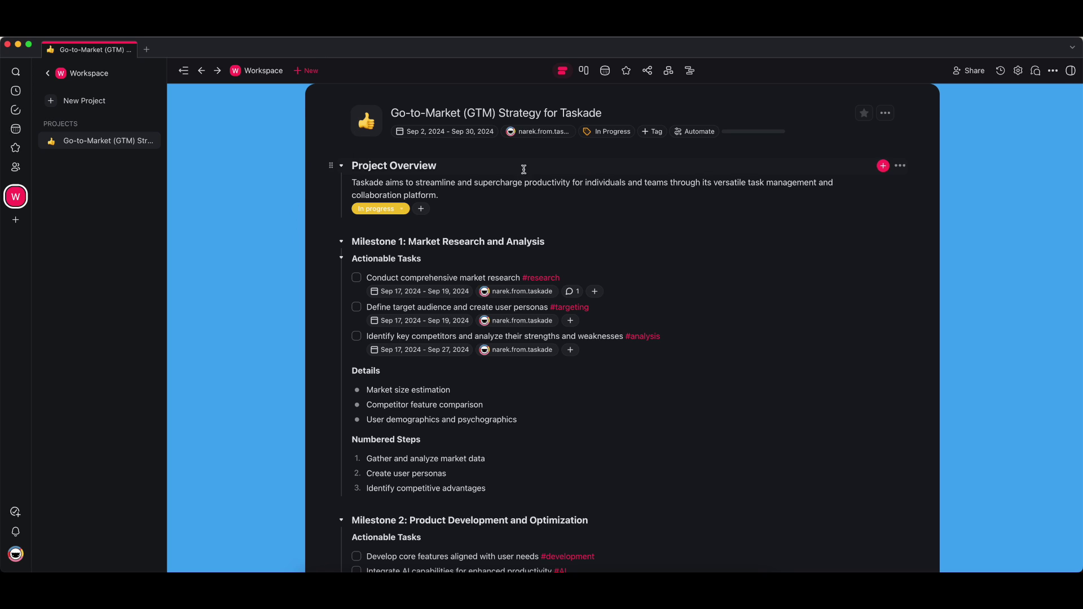
scroll(530, 167, up, 1)
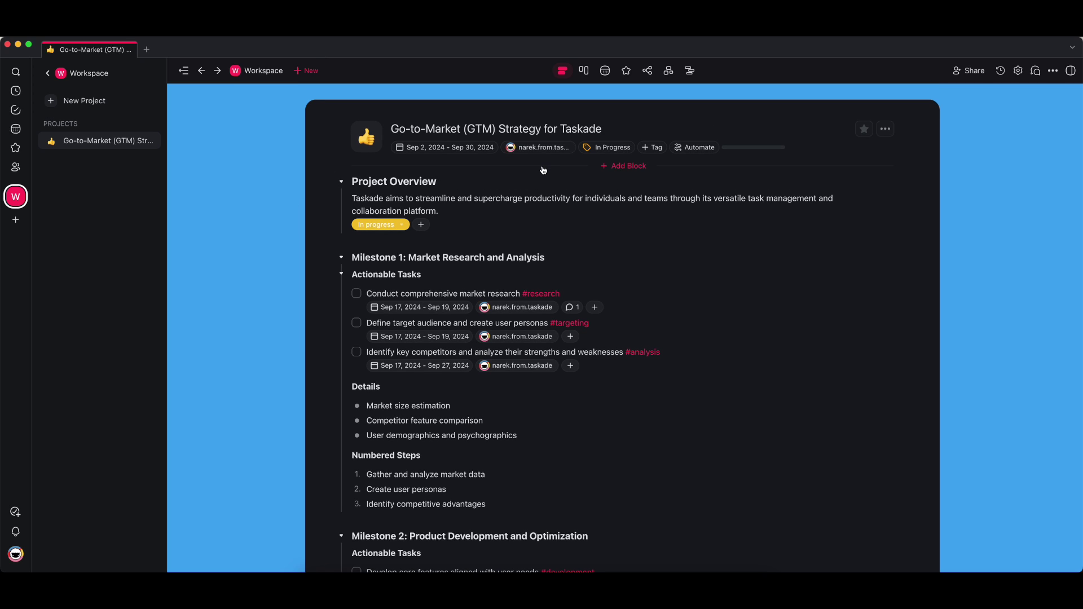